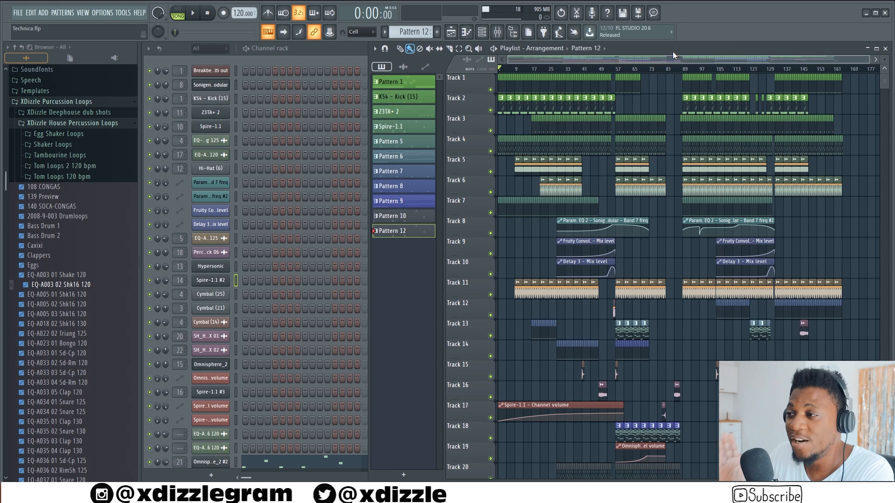
- Open the SonigenModular channel's plugin window and move it to uncover its modular patch
{"action": "left_click", "coordinate": [210, 86]}
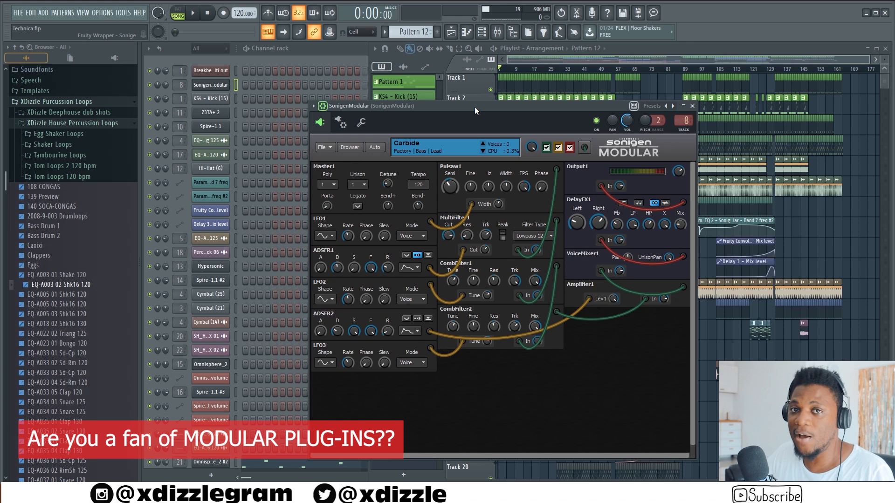
{"action": "left_click_drag", "start_coordinate": [475, 108], "coordinate": [439, 99]}
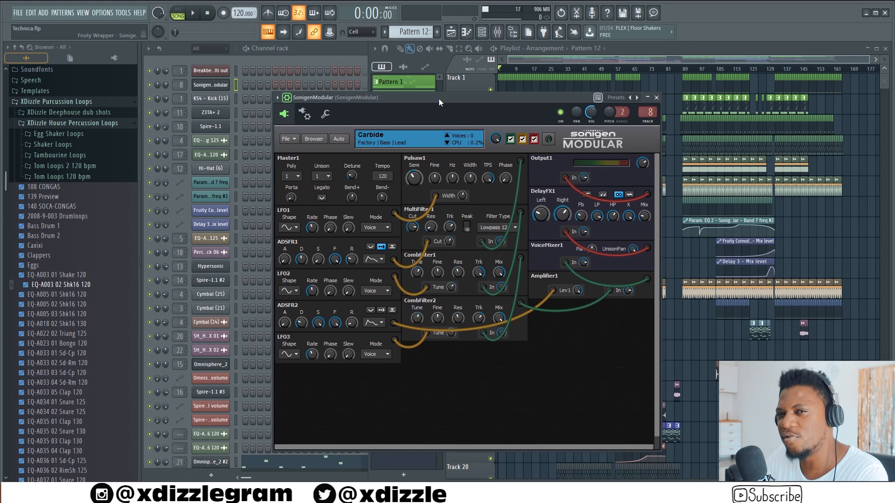
{"action": "left_click_drag", "start_coordinate": [438, 99], "coordinate": [427, 95]}
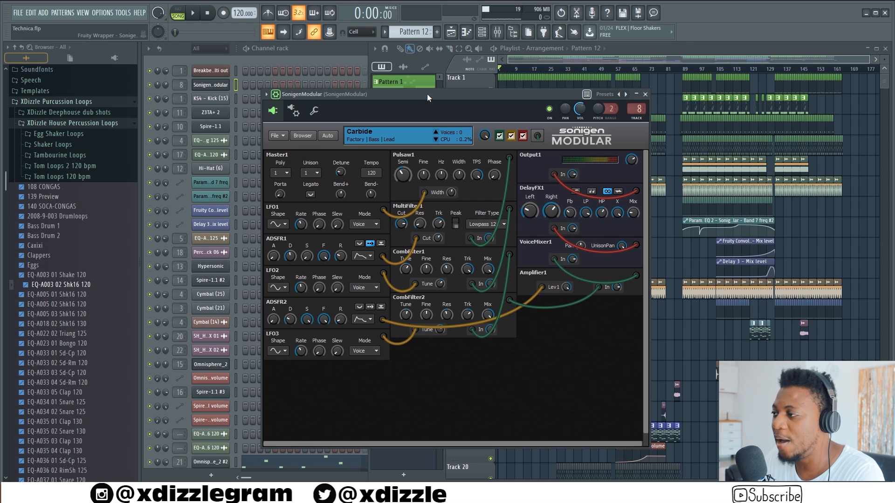
- Maximize the playlist and play the arrangement from bar 27
{"action": "left_click", "coordinate": [648, 47]}
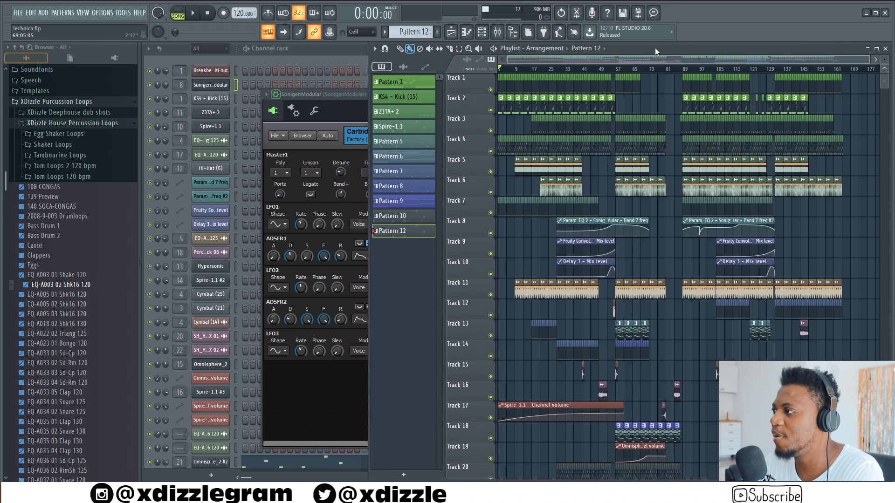
{"action": "double_click", "coordinate": [655, 48]}
{"action": "left_click", "coordinate": [381, 69]}
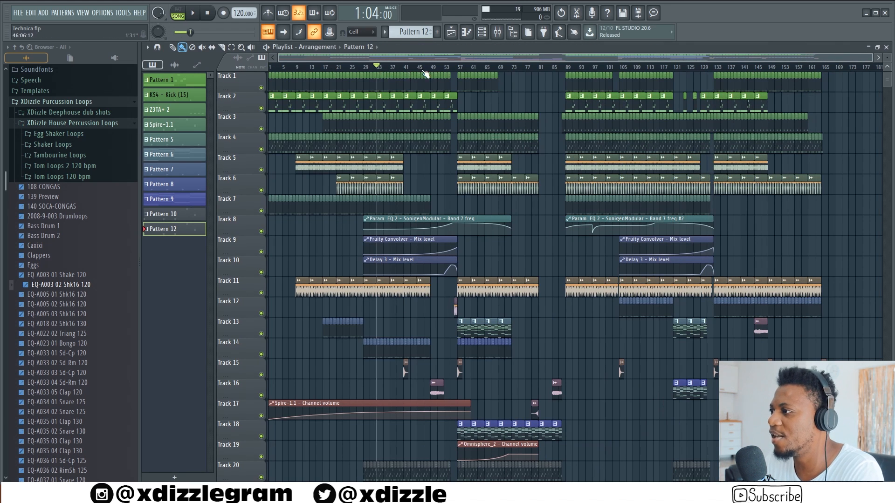
{"action": "left_click", "coordinate": [360, 69]}
{"action": "key", "text": "space"}
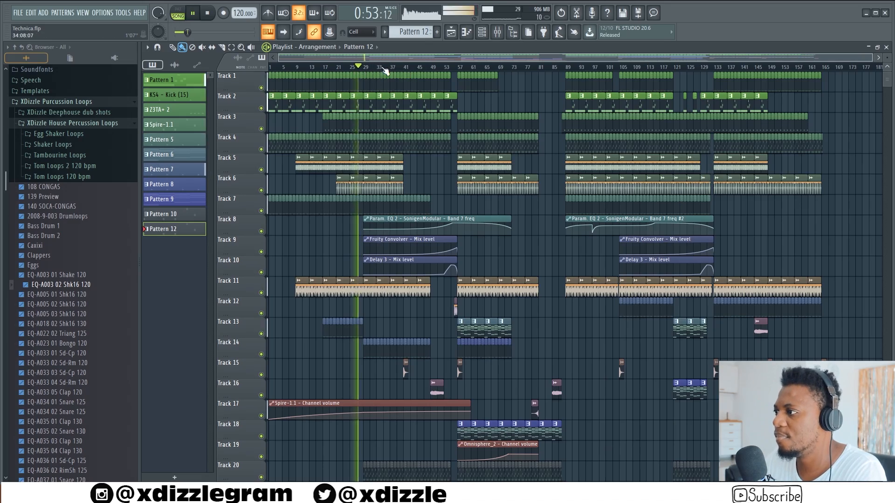
- Examine the automation clips and layered tracks of the build-up from bar 27 during playback, and stop the song
{"action": "scroll", "coordinate": [375, 72], "scroll_direction": "up", "scroll_amount": 3}
{"action": "scroll", "coordinate": [370, 71], "scroll_direction": "down", "scroll_amount": 2}
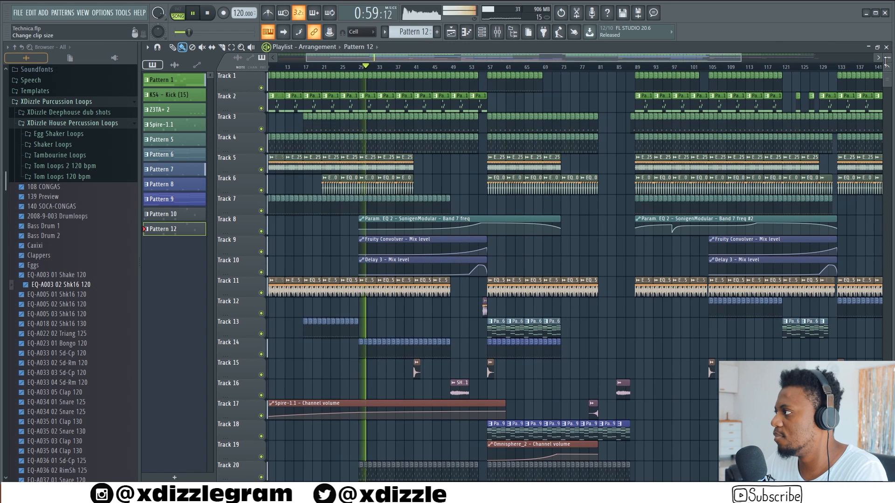
{"action": "left_click_drag", "start_coordinate": [887, 58], "coordinate": [887, 59]}
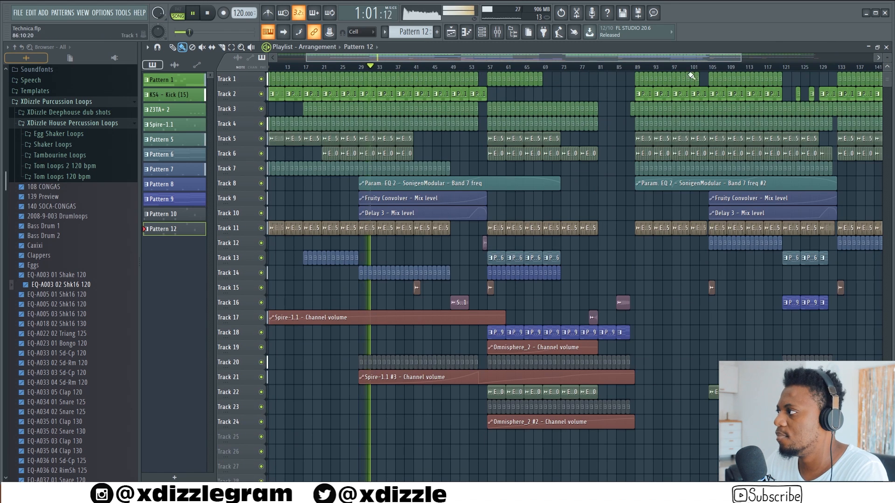
{"action": "scroll", "coordinate": [615, 68], "scroll_direction": "down", "scroll_amount": 3}
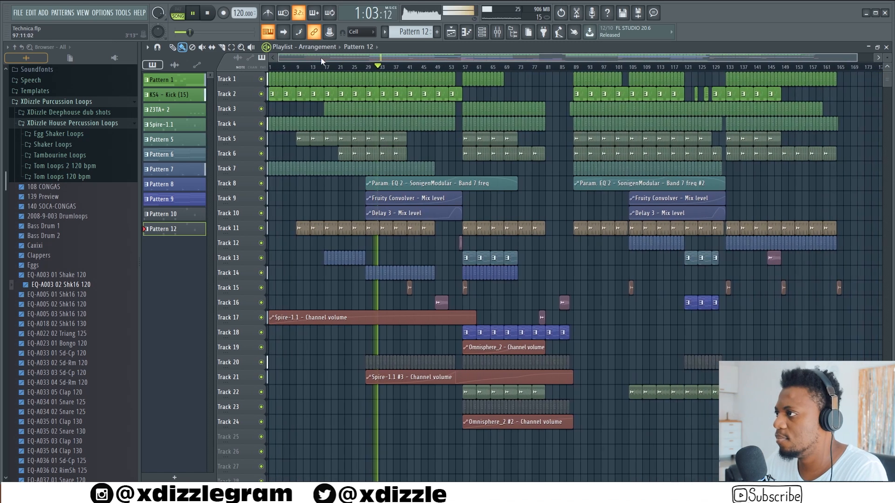
{"action": "scroll", "coordinate": [346, 60], "scroll_direction": "up", "scroll_amount": 2}
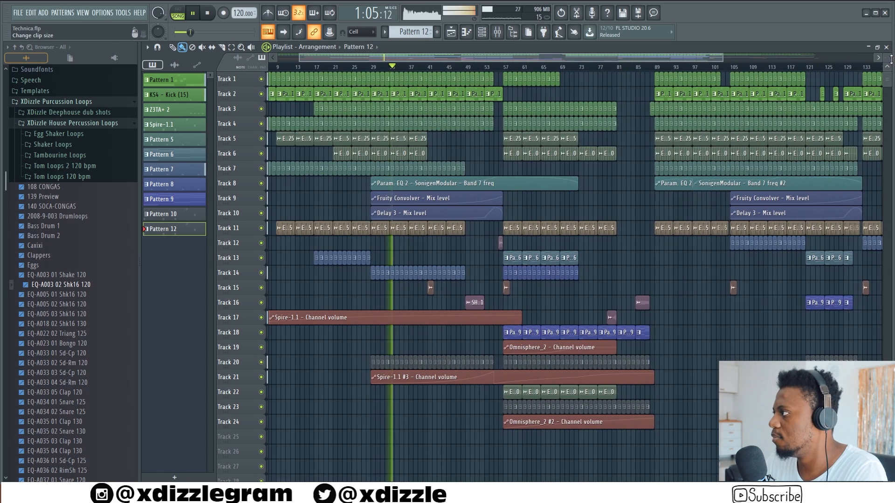
{"action": "scroll", "coordinate": [889, 56], "scroll_direction": "up", "scroll_amount": 1}
{"action": "scroll", "coordinate": [494, 136], "scroll_direction": "down", "scroll_amount": 4}
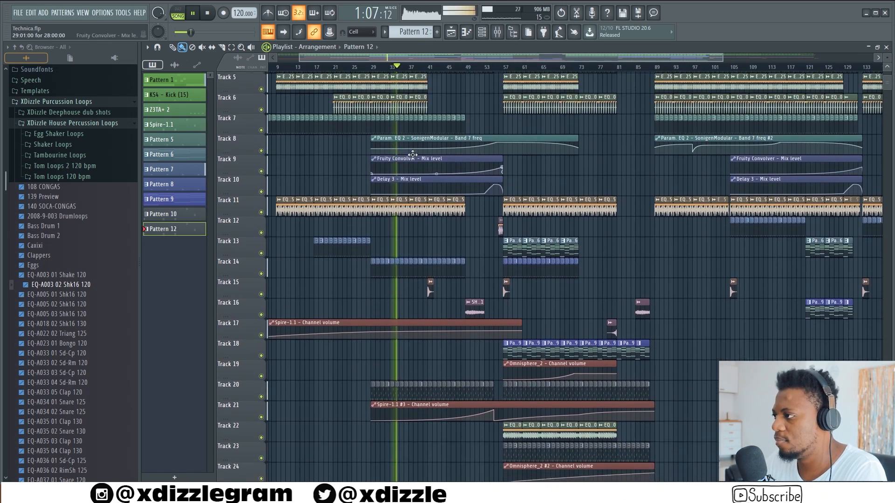
{"action": "scroll", "coordinate": [469, 106], "scroll_direction": "down", "scroll_amount": 1}
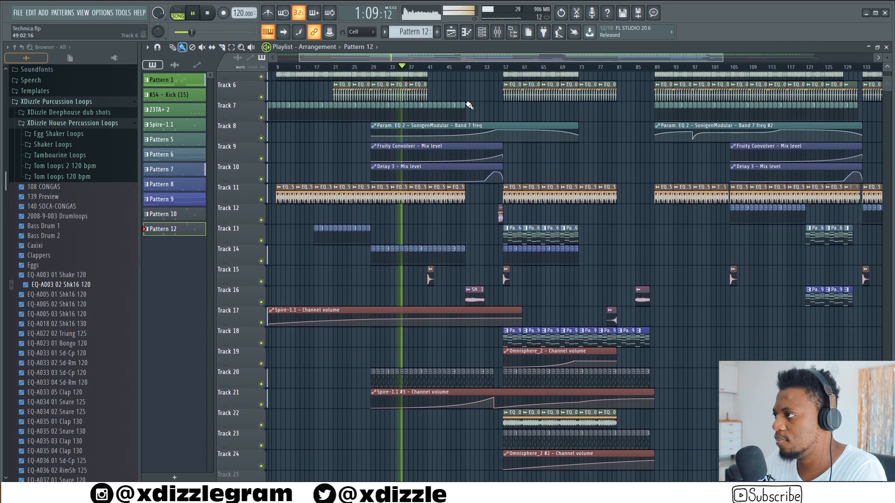
{"action": "scroll", "coordinate": [470, 105], "scroll_direction": "up", "scroll_amount": 5}
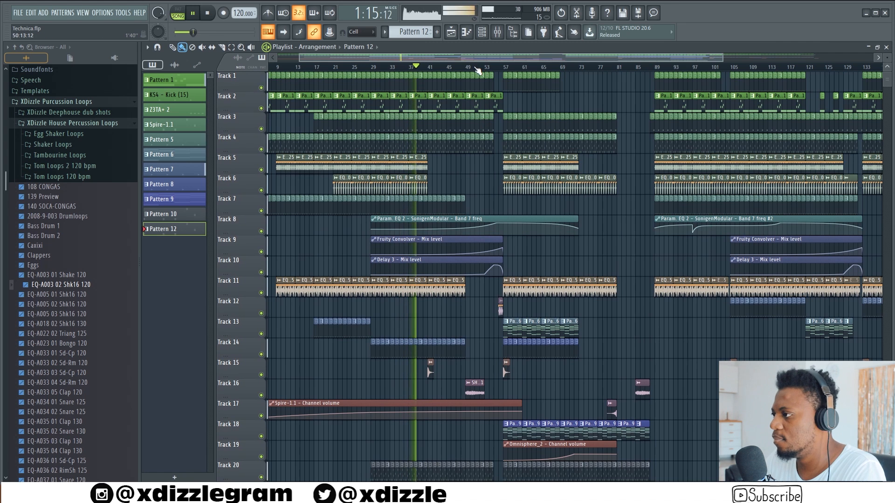
{"action": "scroll", "coordinate": [483, 114], "scroll_direction": "down", "scroll_amount": 3}
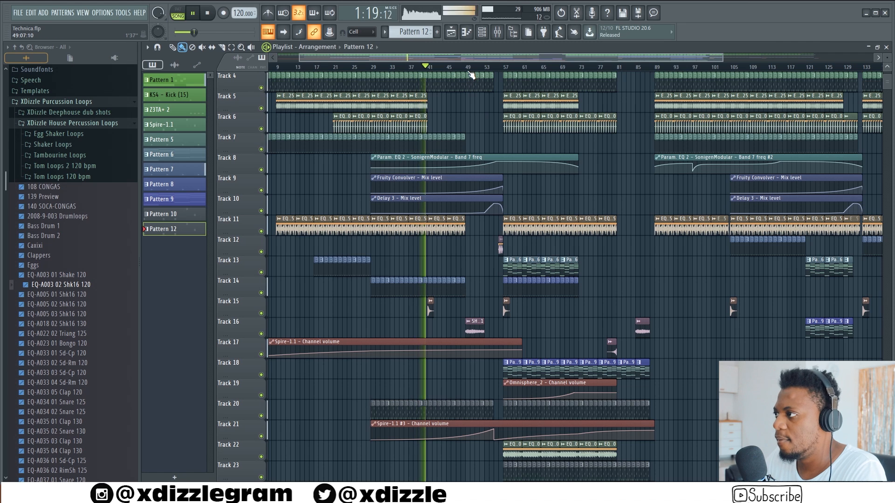
{"action": "key", "text": "space"}
- Play the arrangement from bar 49 and look over all its tracks leading up to bar 57
{"action": "left_click", "coordinate": [468, 68]}
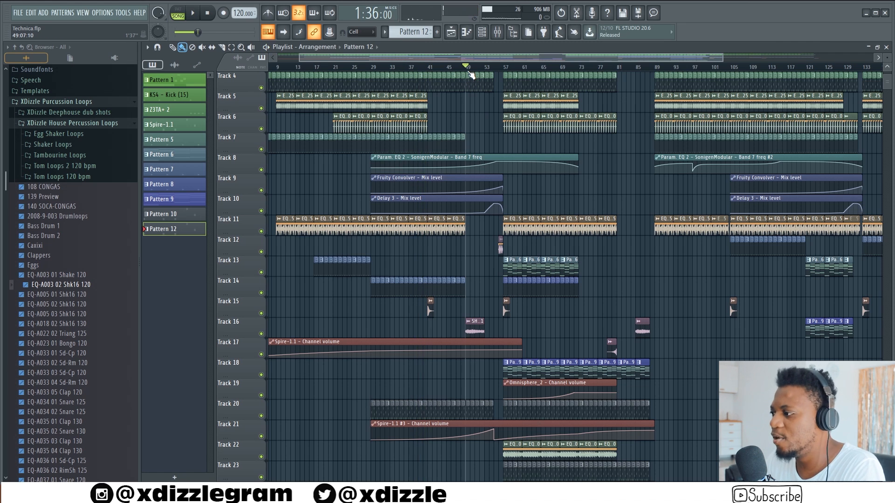
{"action": "key", "text": "space"}
{"action": "left_click_drag", "start_coordinate": [482, 55], "coordinate": [490, 55]}
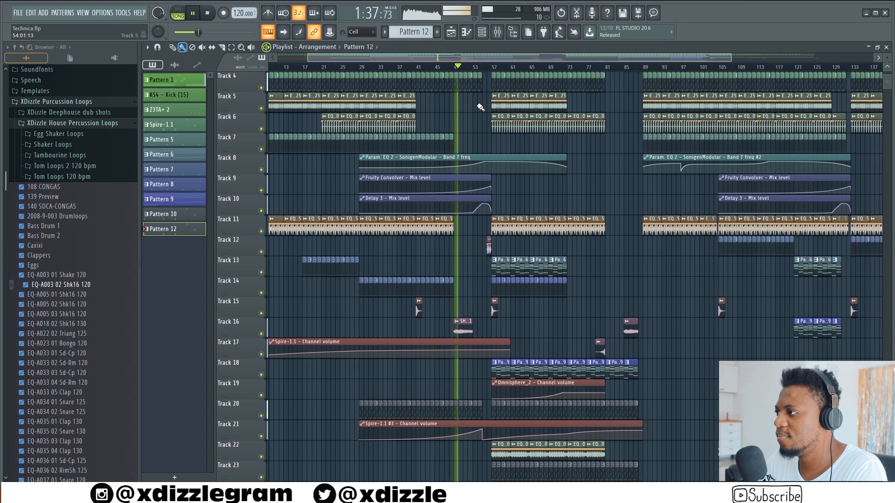
{"action": "scroll", "coordinate": [478, 108], "scroll_direction": "down", "scroll_amount": 1}
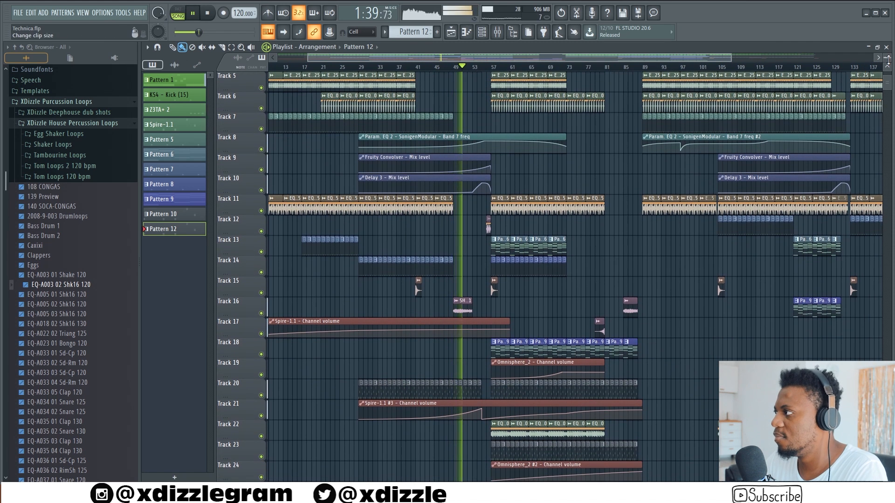
{"action": "scroll", "coordinate": [474, 158], "scroll_direction": "down", "scroll_amount": 2}
{"action": "scroll", "coordinate": [475, 158], "scroll_direction": "up", "scroll_amount": 4}
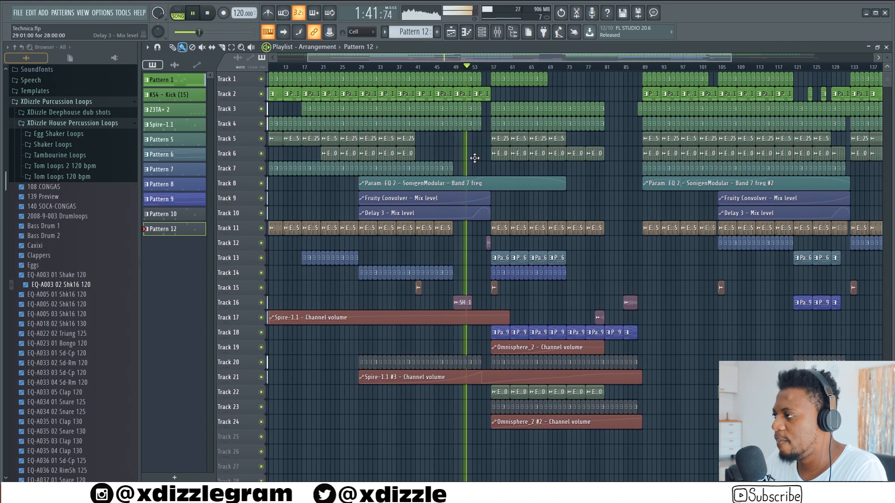
{"action": "scroll", "coordinate": [514, 59], "scroll_direction": "up", "scroll_amount": 4}
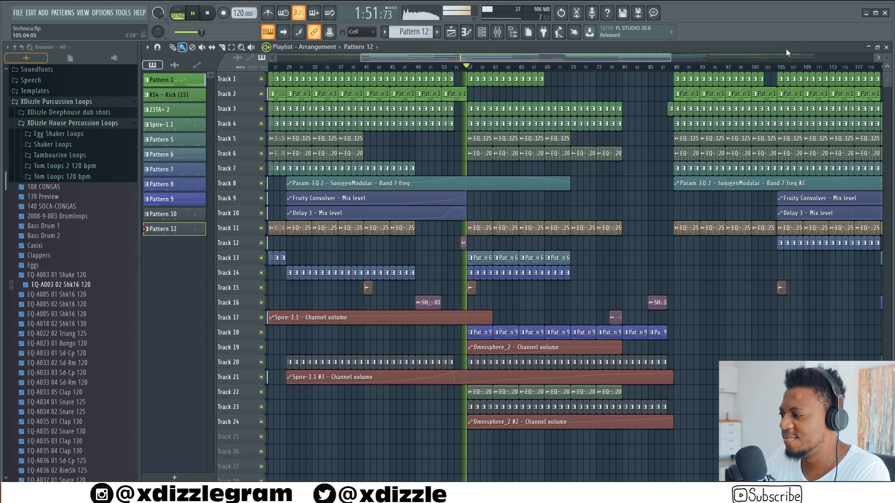
- Examine the tracks of the section starting at bar 57 with taller track rows, down to Track 24, and stop playback
{"action": "scroll", "coordinate": [696, 132], "scroll_direction": "up", "scroll_amount": 3}
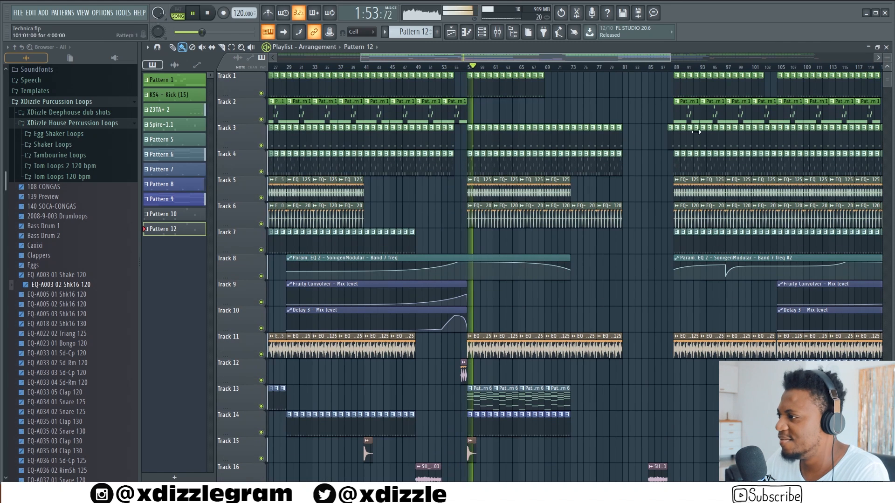
{"action": "scroll", "coordinate": [568, 161], "scroll_direction": "down", "scroll_amount": 5}
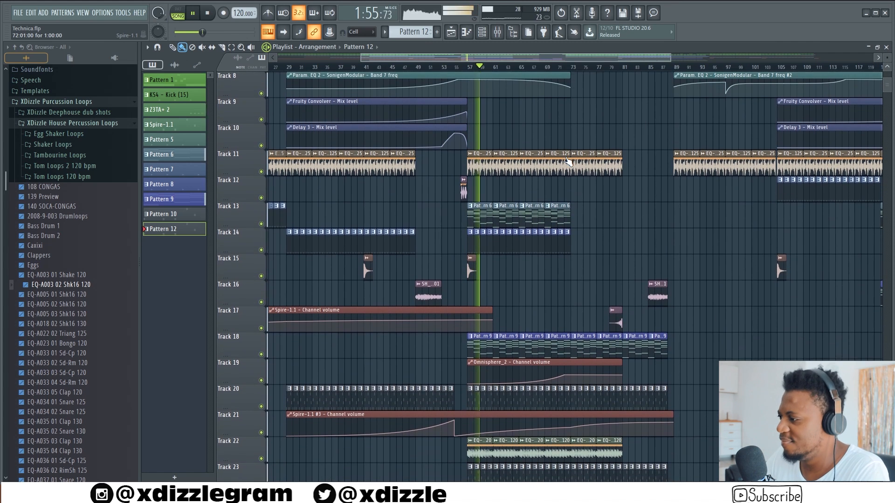
{"action": "scroll", "coordinate": [567, 161], "scroll_direction": "down", "scroll_amount": 3}
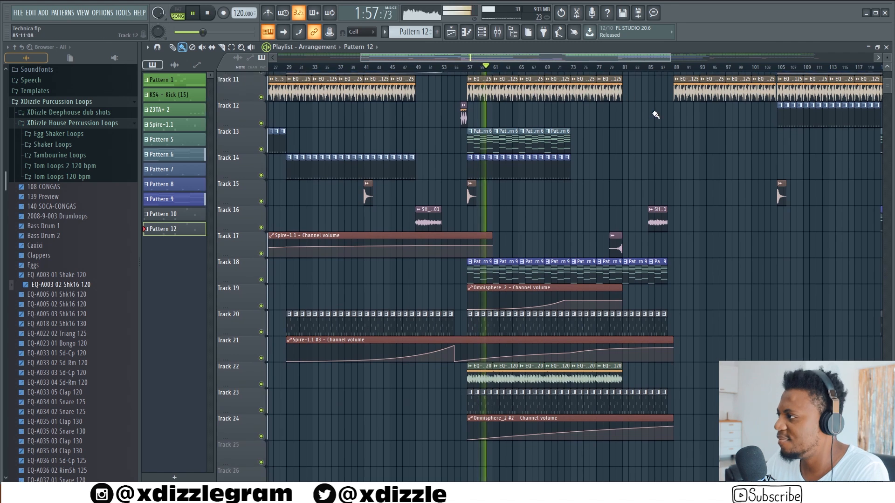
{"action": "scroll", "coordinate": [653, 93], "scroll_direction": "up", "scroll_amount": 4}
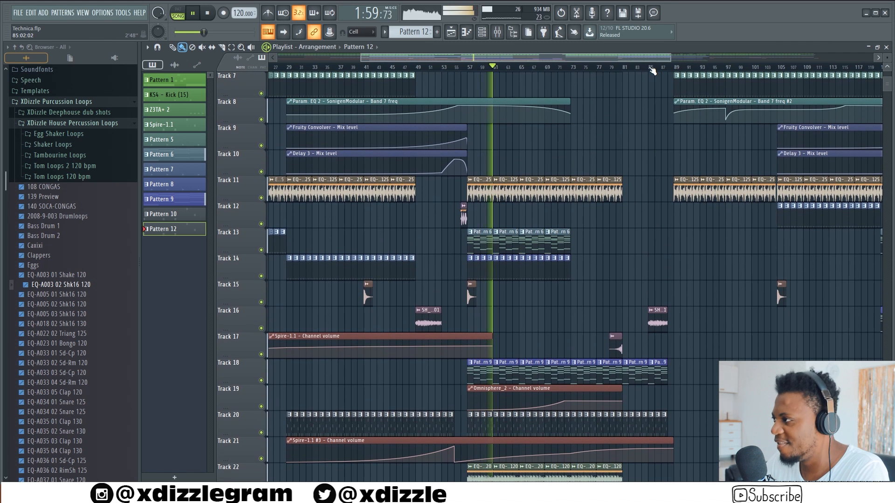
{"action": "key", "text": "space"}
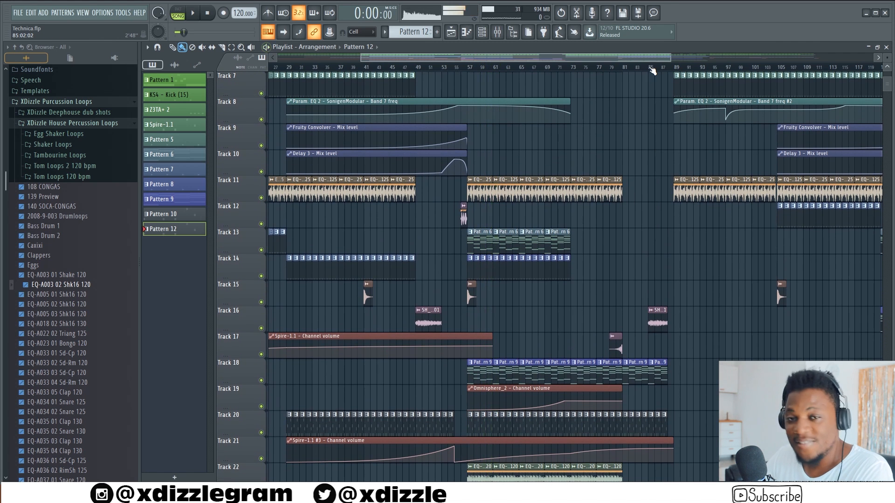
- Play the transition from bar 85 into bar 89, review its tracks down to Track 24, and stop playback
{"action": "left_click", "coordinate": [649, 67]}
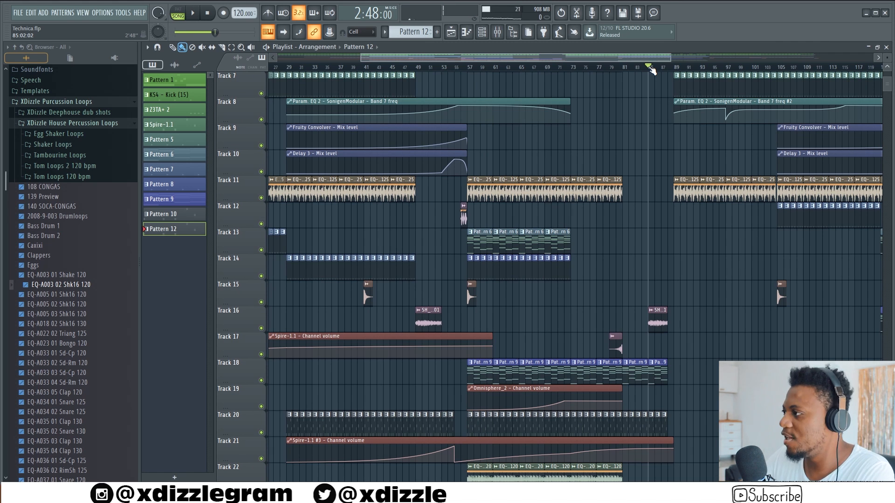
{"action": "key", "text": "space"}
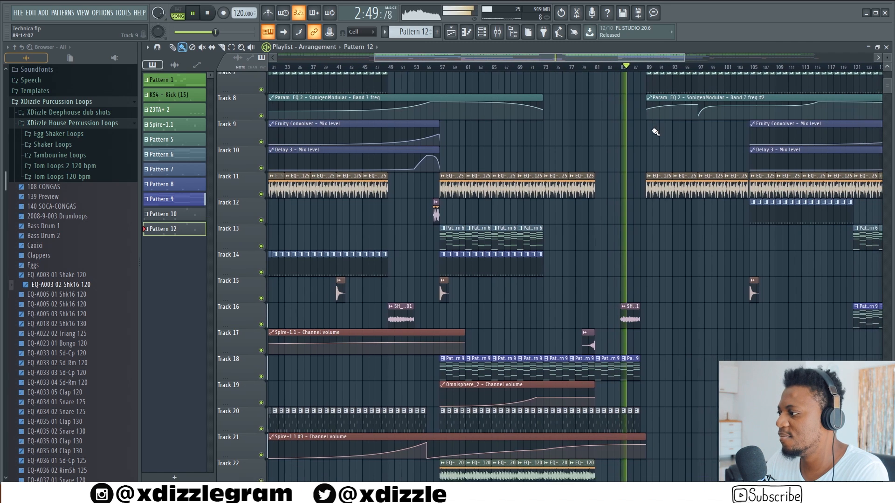
{"action": "scroll", "coordinate": [655, 132], "scroll_direction": "down", "scroll_amount": 4}
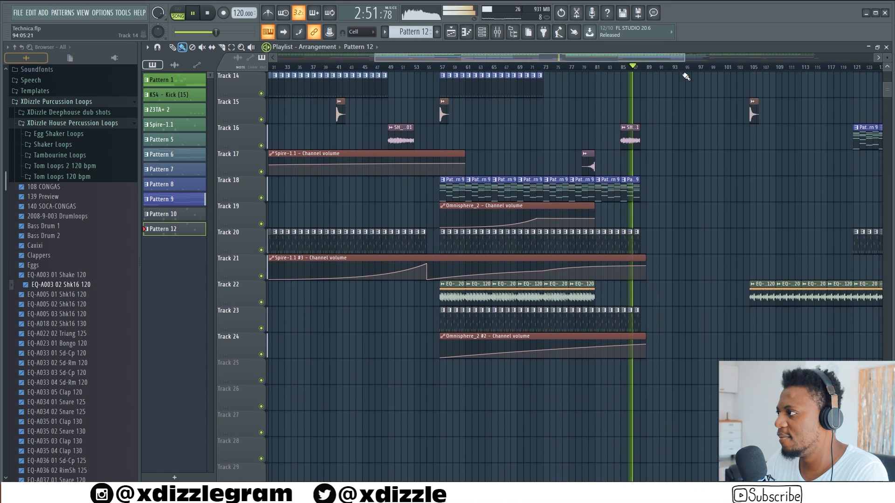
{"action": "scroll", "coordinate": [690, 86], "scroll_direction": "up", "scroll_amount": 6}
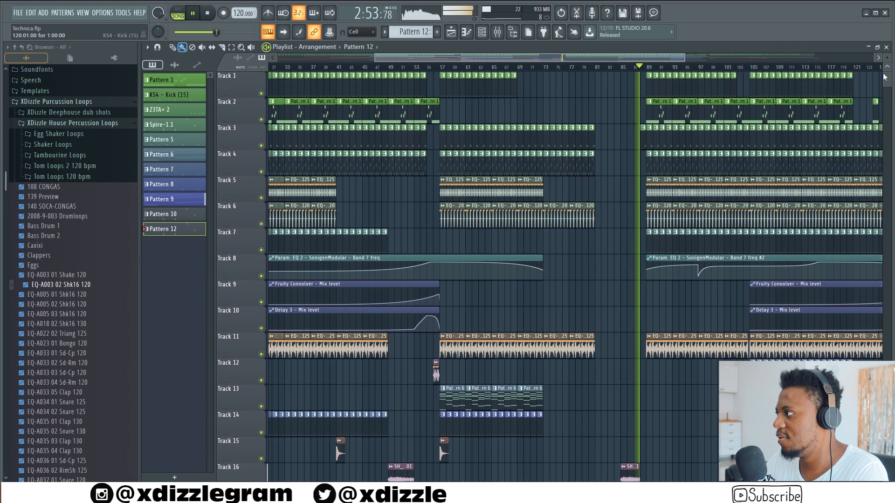
{"action": "scroll", "coordinate": [885, 77], "scroll_direction": "down", "scroll_amount": 2}
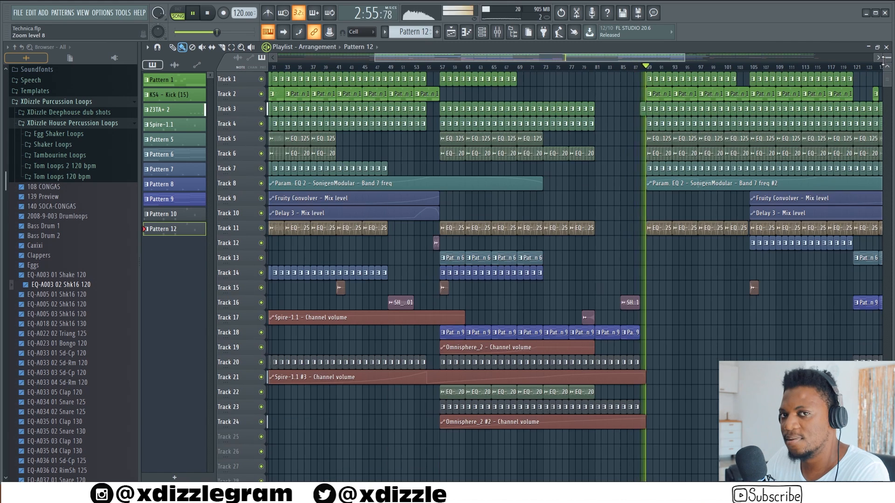
{"action": "scroll", "coordinate": [591, 58], "scroll_direction": "down", "scroll_amount": 4}
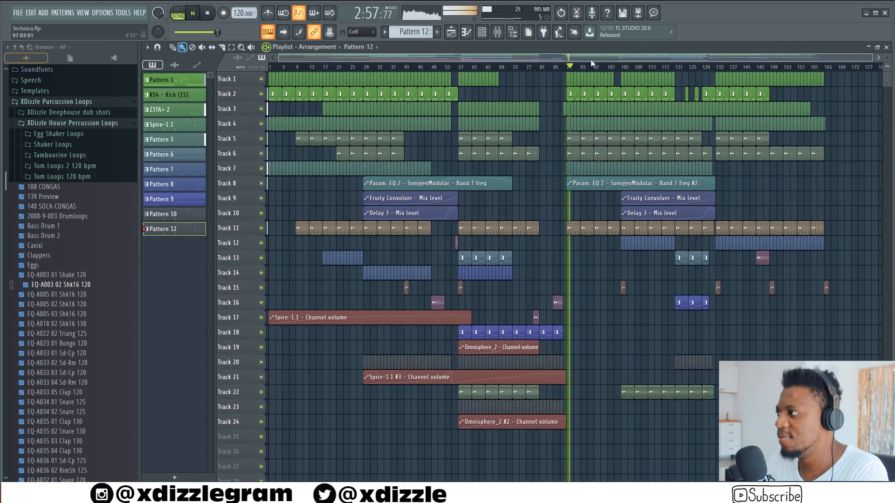
{"action": "key", "text": "space"}
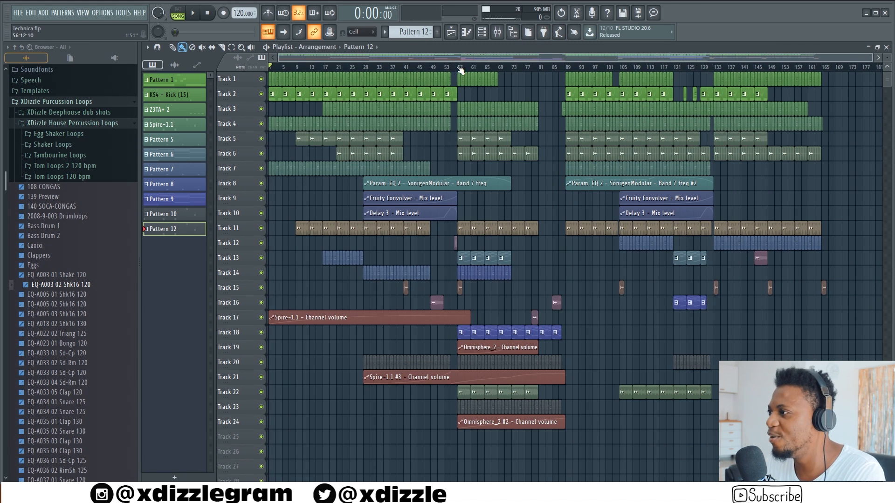
- Restore the playlist to its smaller window and increase the height of its tracks
{"action": "scroll", "coordinate": [459, 70], "scroll_direction": "up", "scroll_amount": 3}
{"action": "double_click", "coordinate": [834, 48]}
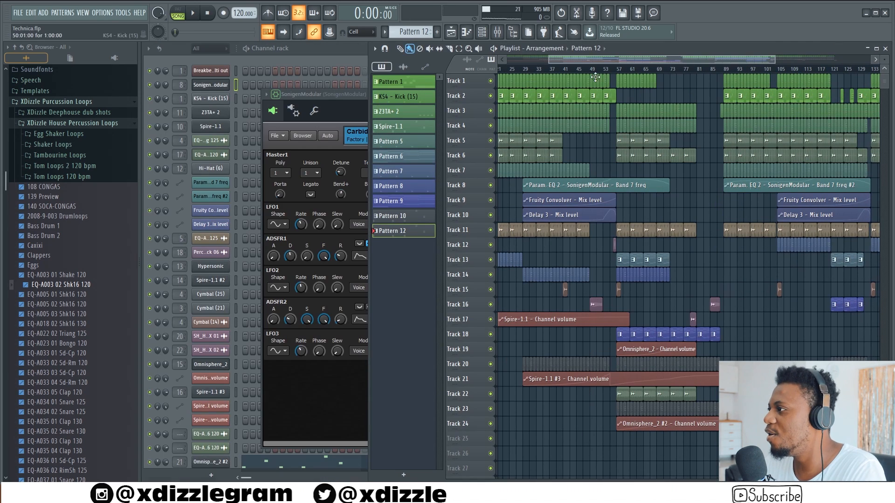
{"action": "left_click_drag", "start_coordinate": [881, 63], "coordinate": [882, 75]}
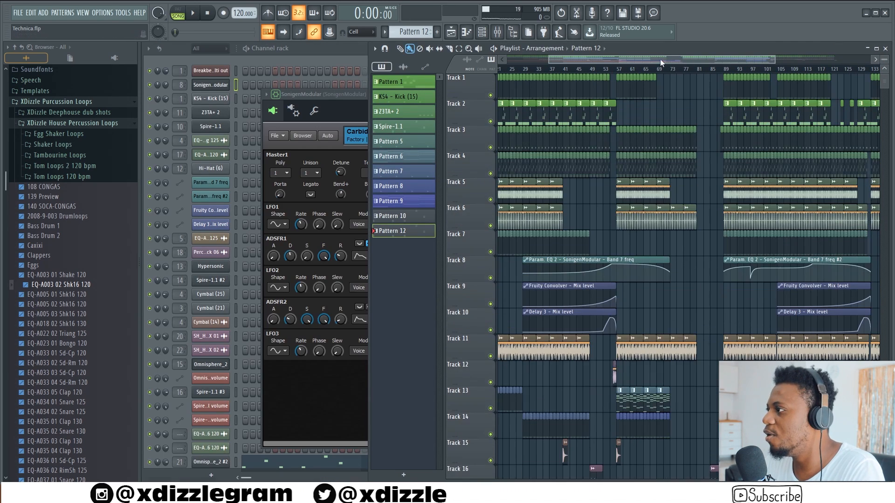
- Open the KS4 - Kick (15) pattern, bring the channel rack forward, and play the pattern alone in pattern mode
{"action": "double_click", "coordinate": [595, 90]}
{"action": "left_click", "coordinate": [325, 52]}
{"action": "key", "text": "space"}
{"action": "key", "text": "space"}
{"action": "left_click", "coordinate": [183, 13]}
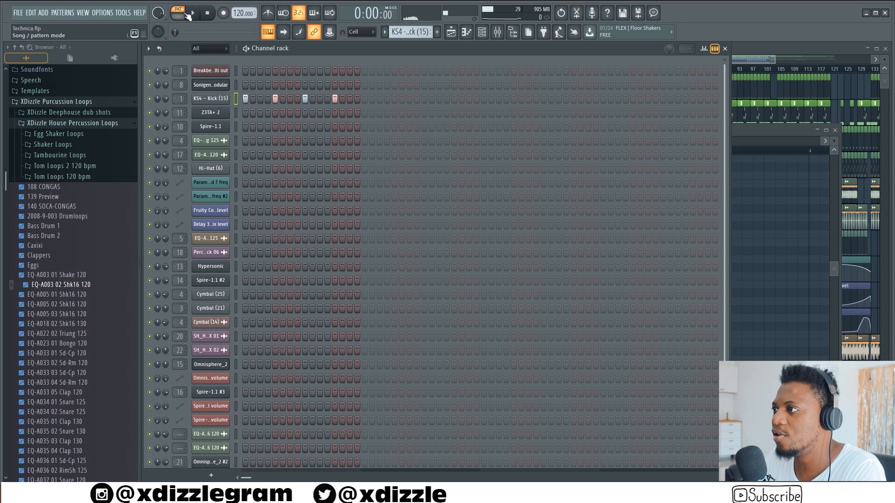
{"action": "left_click", "coordinate": [192, 13]}
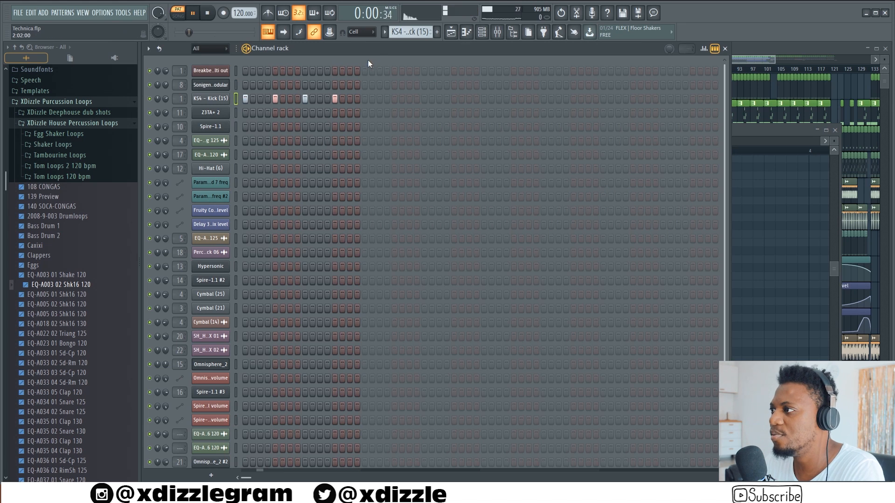
- Open the kick's mixer track and examine its EQ plugin while the pattern plays
{"action": "double_click", "coordinate": [179, 98]}
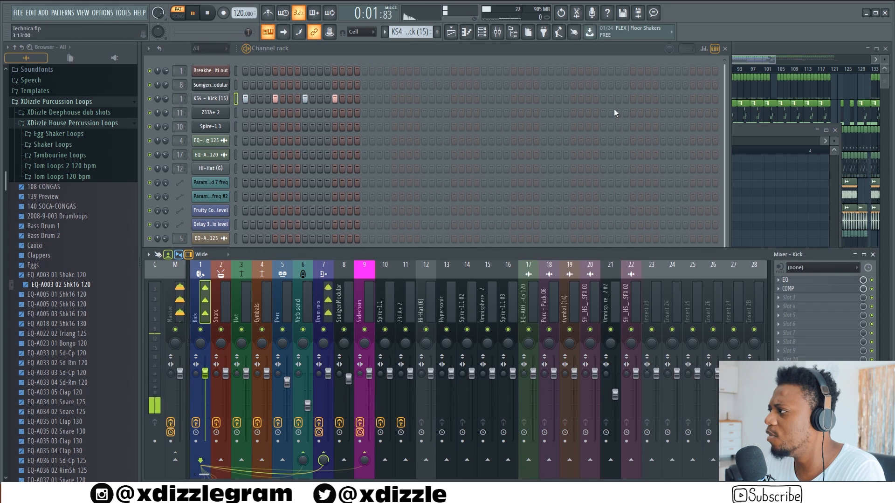
{"action": "left_click", "coordinate": [798, 281]}
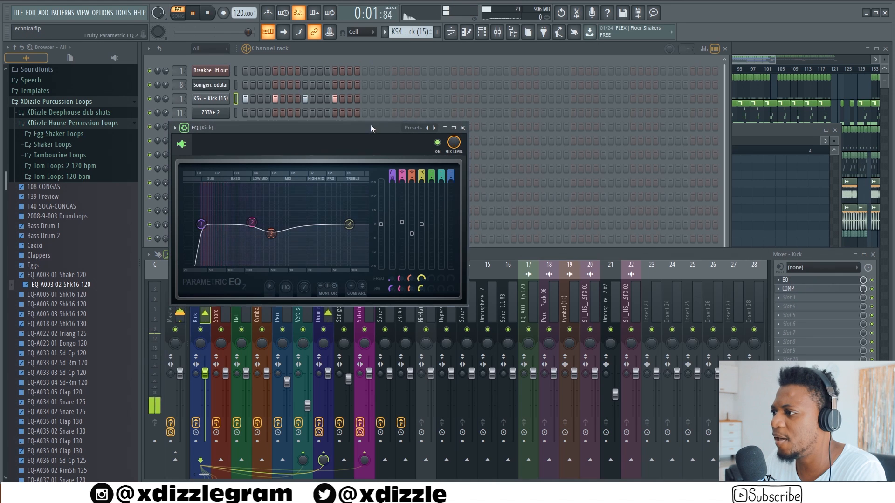
{"action": "left_click_drag", "start_coordinate": [325, 128], "coordinate": [352, 130]}
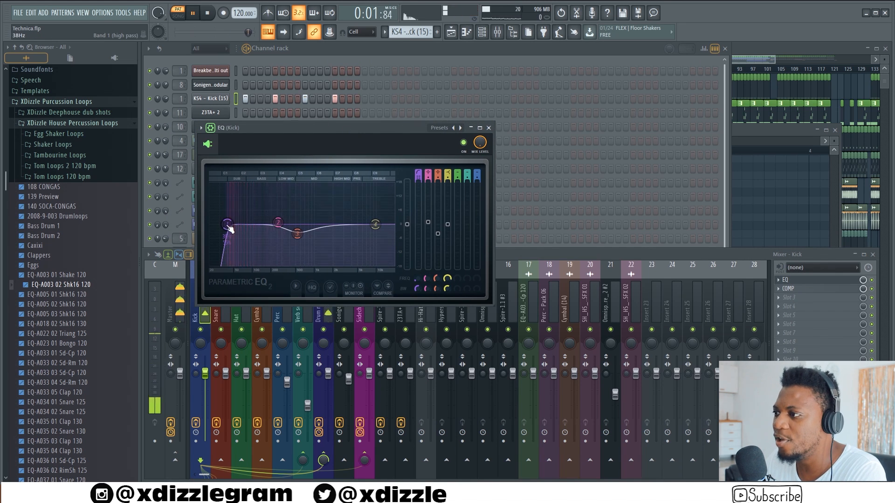
- Return to the playlist, stop playback, and open Track 2's Pattern 1 in the channel rack
{"action": "left_click", "coordinate": [759, 49]}
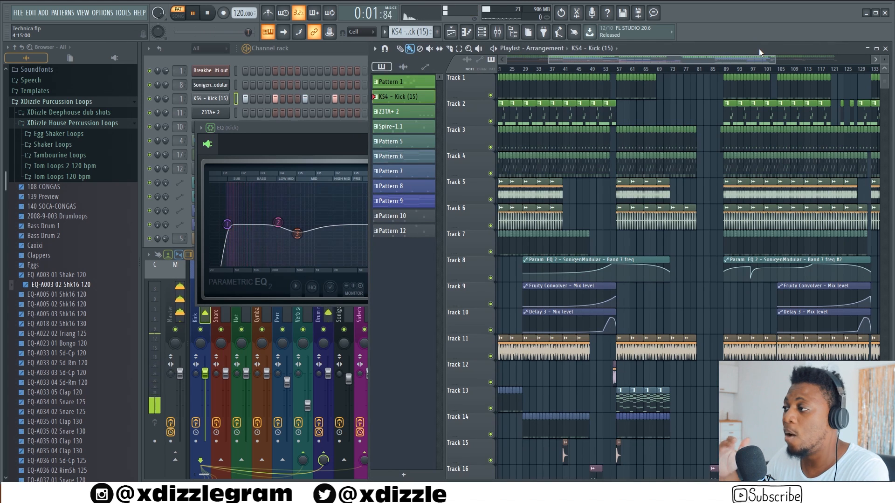
{"action": "key", "text": "space"}
{"action": "left_click_drag", "start_coordinate": [559, 132], "coordinate": [582, 112]}
{"action": "double_click", "coordinate": [581, 113]}
{"action": "left_click", "coordinate": [195, 63]}
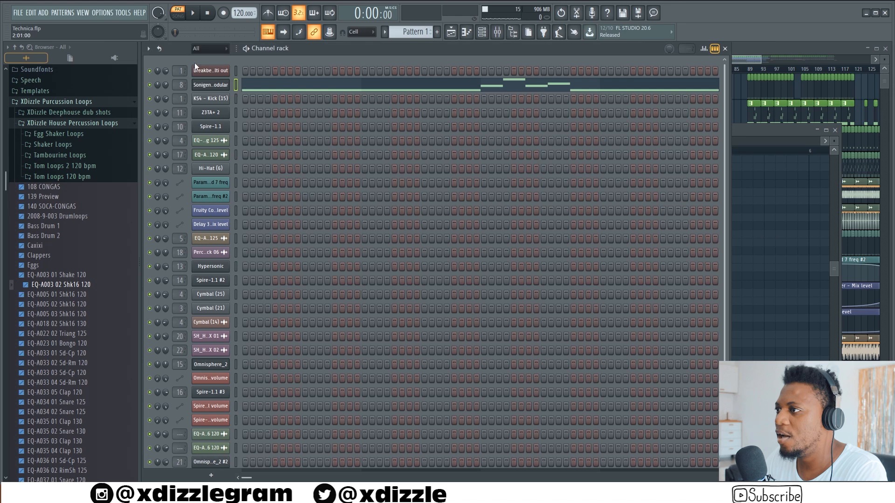
- Open the SonigenModular instrument and play Pattern 1 alone in pattern mode, ending with playback stopped
{"action": "left_click", "coordinate": [209, 86]}
{"action": "left_click_drag", "start_coordinate": [416, 94], "coordinate": [405, 106]}
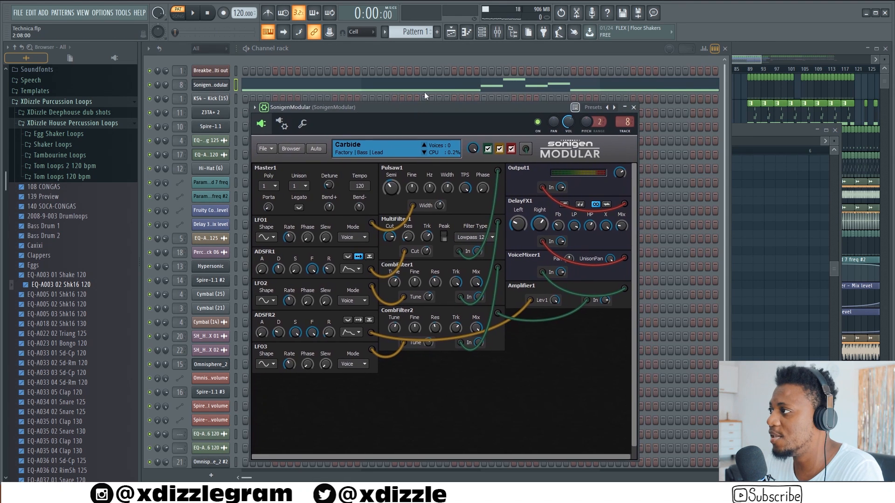
{"action": "left_click", "coordinate": [203, 11]}
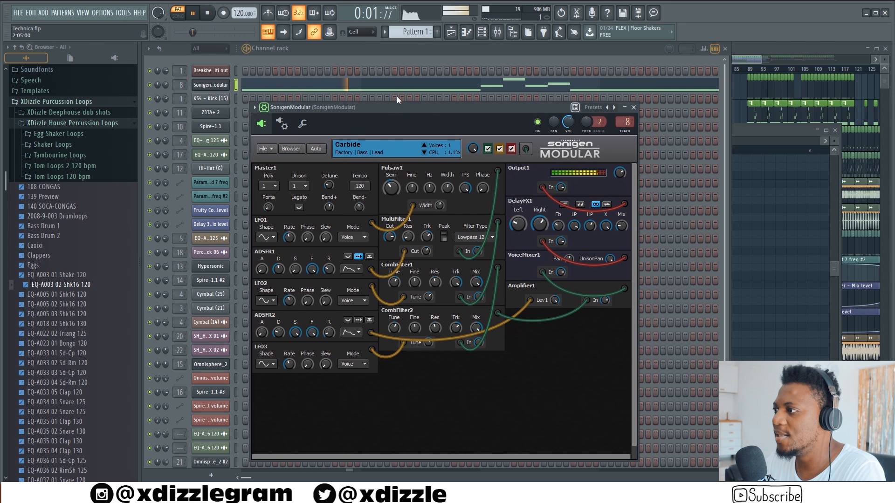
{"action": "key", "text": "space"}
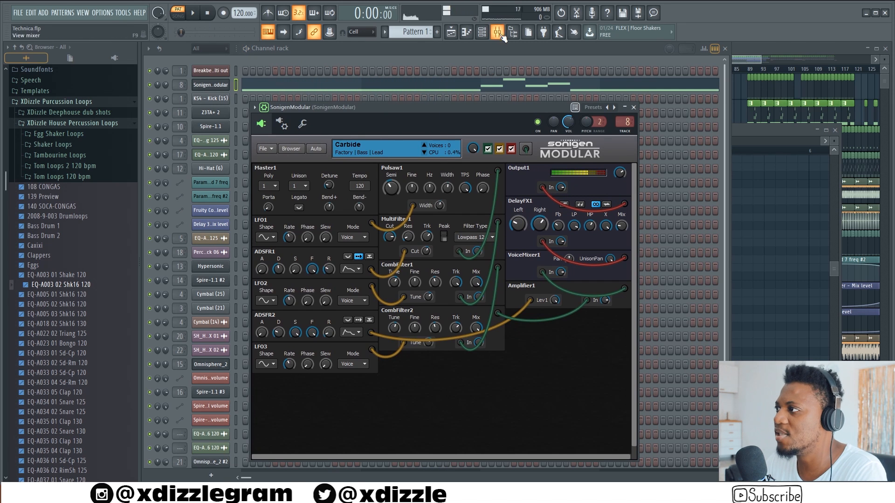
- Open Fruity parametric EQ 2 on the SonigenModular mixer track and audition Pattern 1 through it, ending with playback stopped
{"action": "key", "text": "F9"}
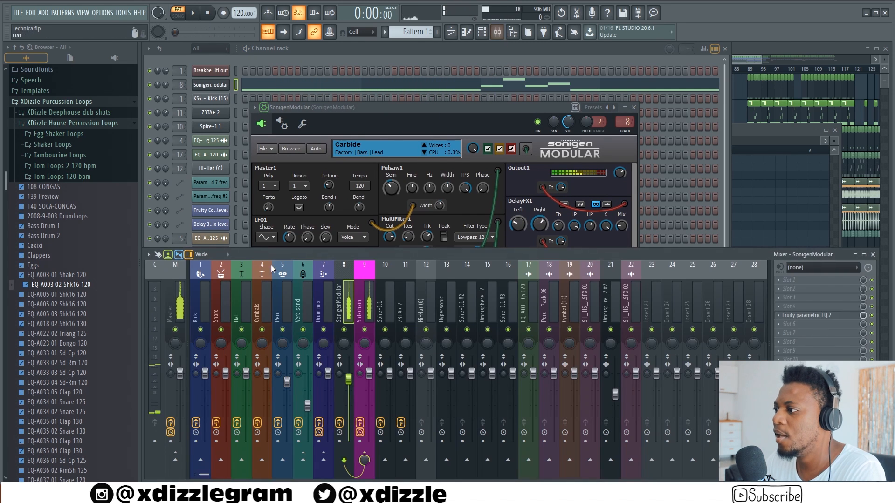
{"action": "left_click", "coordinate": [807, 315]}
{"action": "left_click_drag", "start_coordinate": [367, 83], "coordinate": [592, 284]}
{"action": "key", "text": "space"}
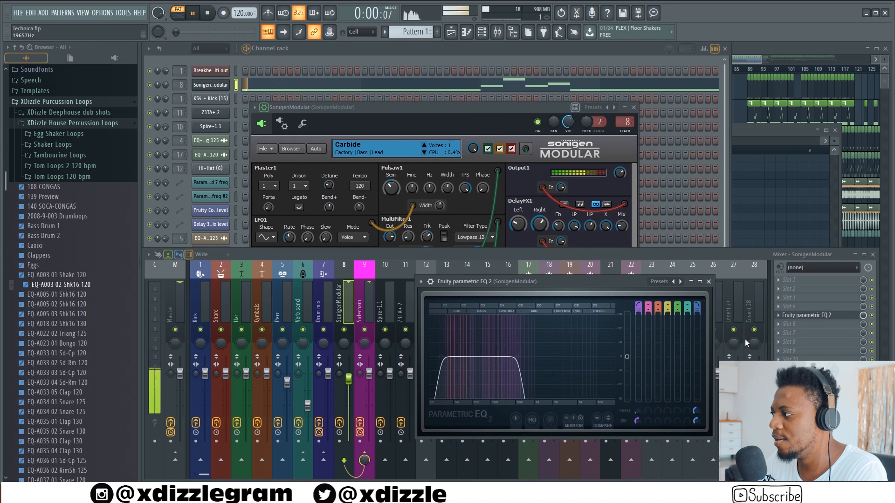
{"action": "left_click", "coordinate": [873, 317]}
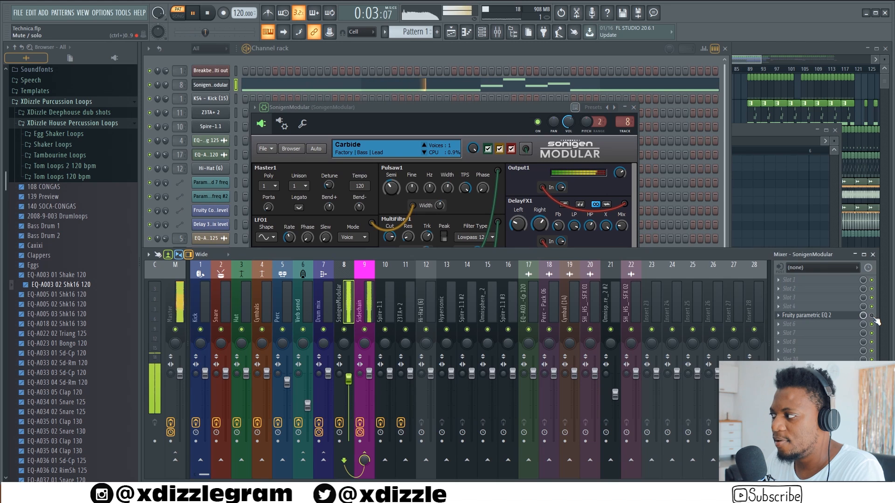
{"action": "key", "text": "space"}
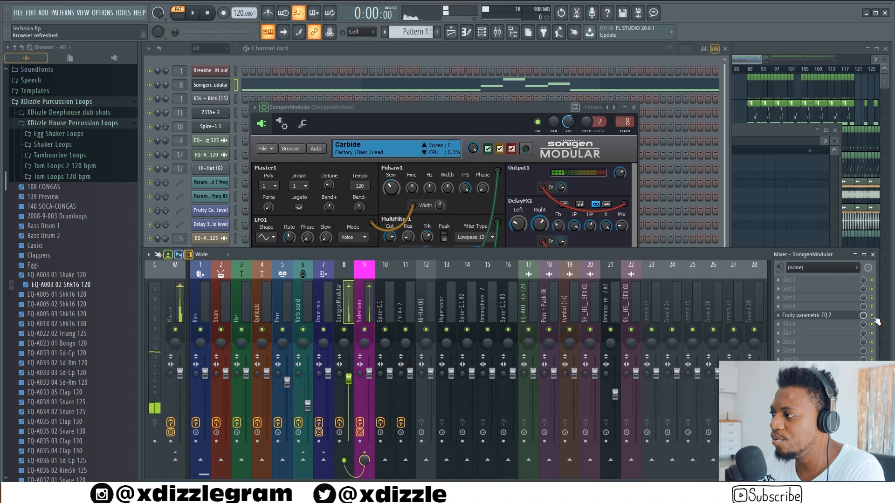
- Raise the low-pass cutoff of the SonigenModular track's Fruity parametric EQ 2 while Pattern 1 plays, and stop playback
{"action": "key", "text": "space"}
{"action": "left_click", "coordinate": [834, 315]}
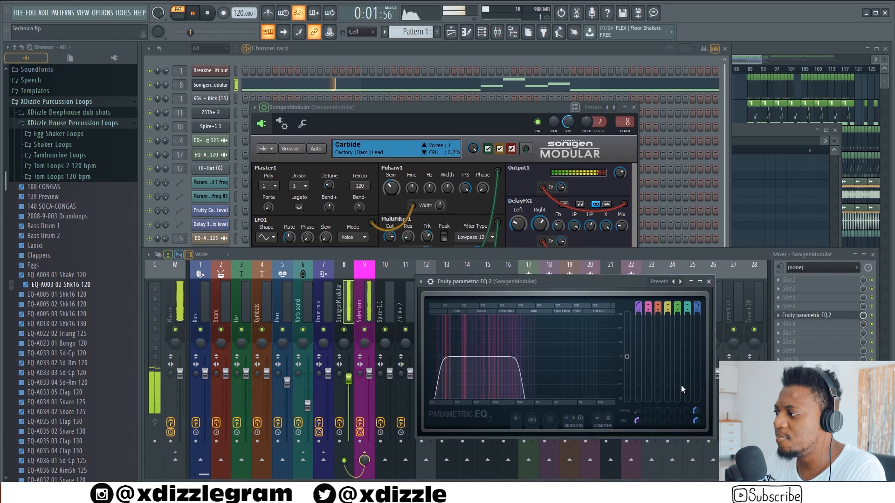
{"action": "left_click_drag", "start_coordinate": [695, 411], "coordinate": [696, 401]}
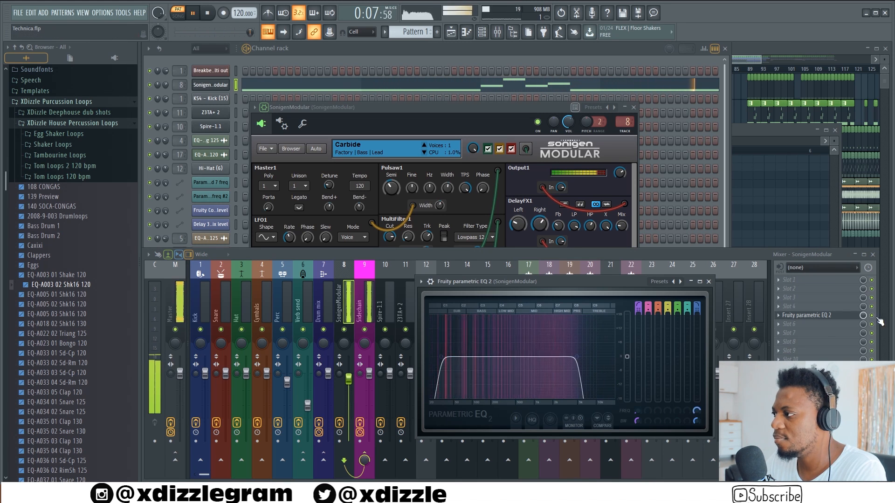
{"action": "key", "text": "space"}
- Close the SonigenModular instrument and the mixer, and bring the playlist forward
{"action": "left_click", "coordinate": [460, 110]}
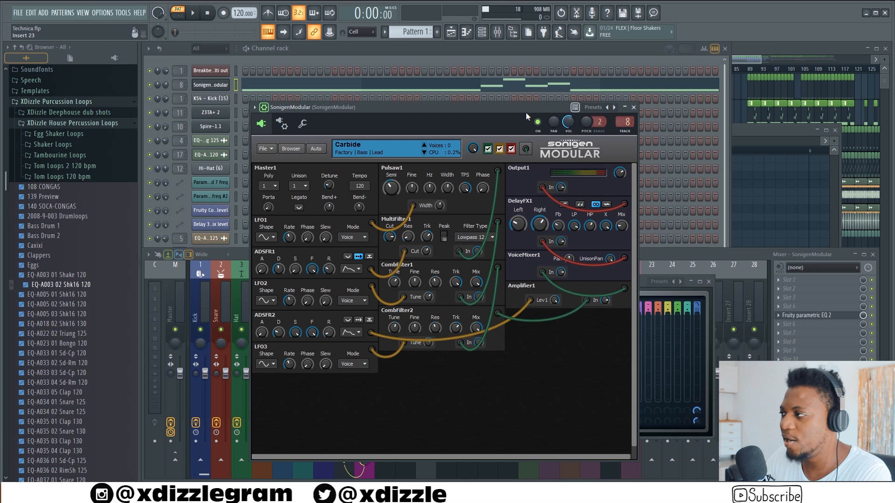
{"action": "left_click", "coordinate": [635, 107]}
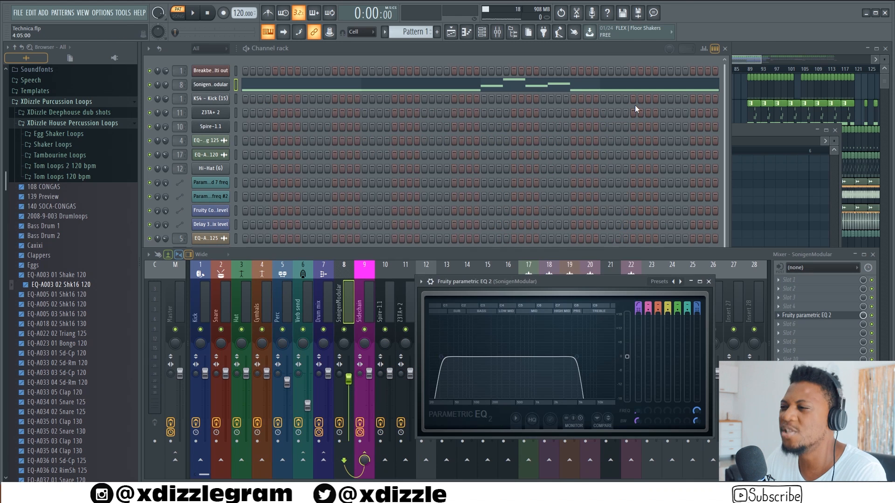
{"action": "key", "text": "F9"}
{"action": "left_click", "coordinate": [768, 47]}
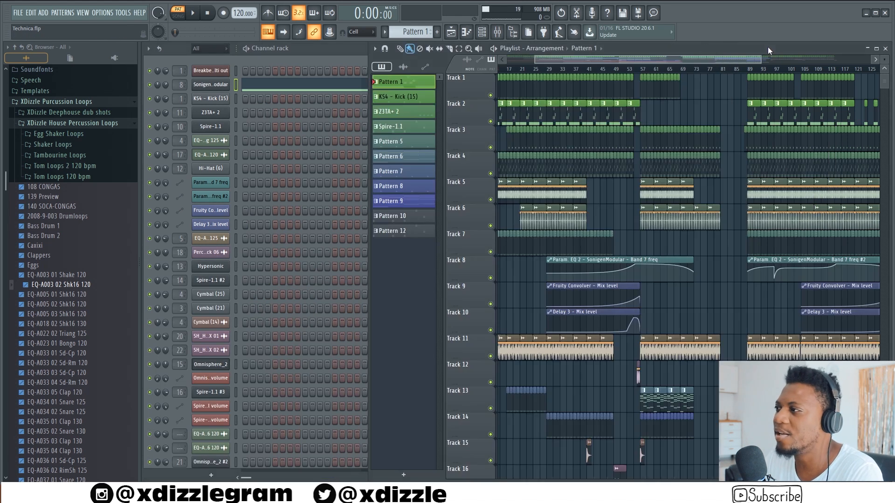
- Solo Track 2, unmute Track 1, and play the song from bar 29
{"action": "scroll", "coordinate": [588, 75], "scroll_direction": "up", "scroll_amount": 4}
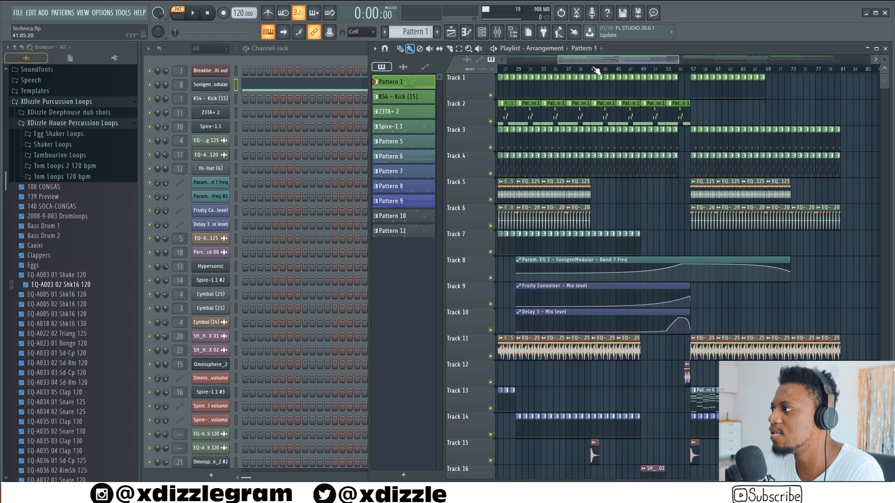
{"action": "right_click", "coordinate": [490, 121]}
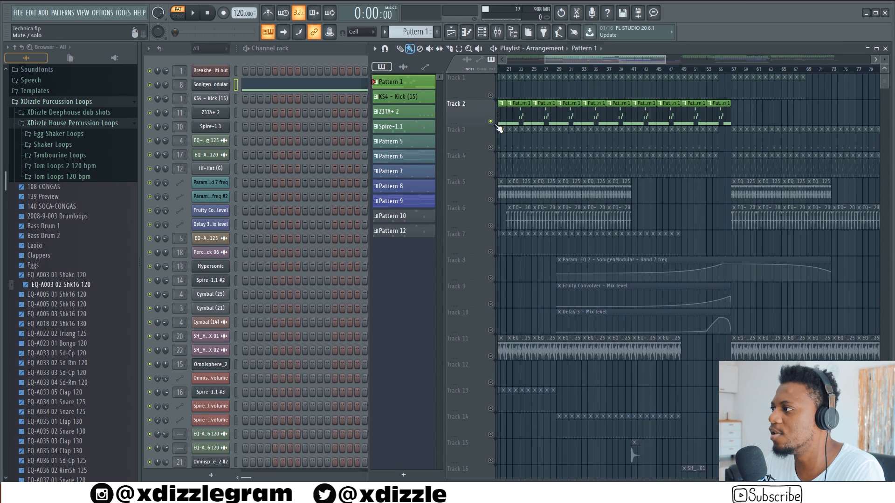
{"action": "left_click", "coordinate": [491, 95]}
{"action": "key", "text": "space"}
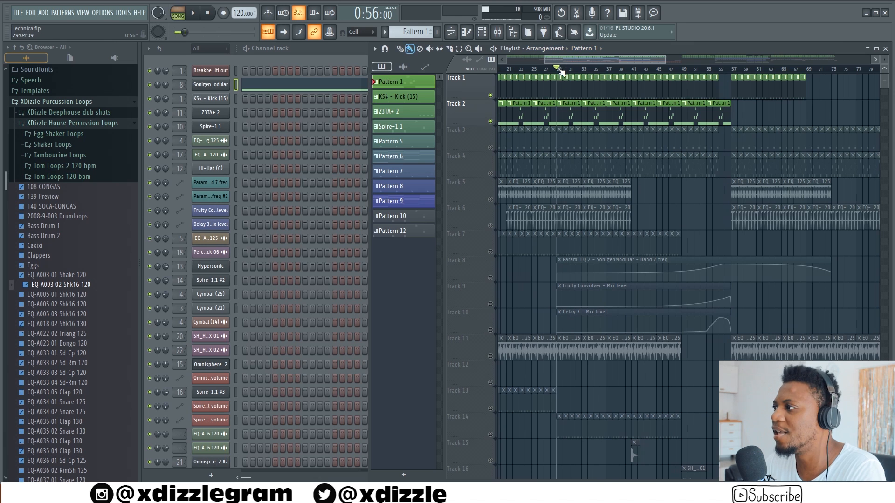
- Examine the SonigenModular track's Fruity parametric EQ 2 while the parts play, stop playback, close the EQ, and return to the playlist
{"action": "left_click", "coordinate": [498, 32]}
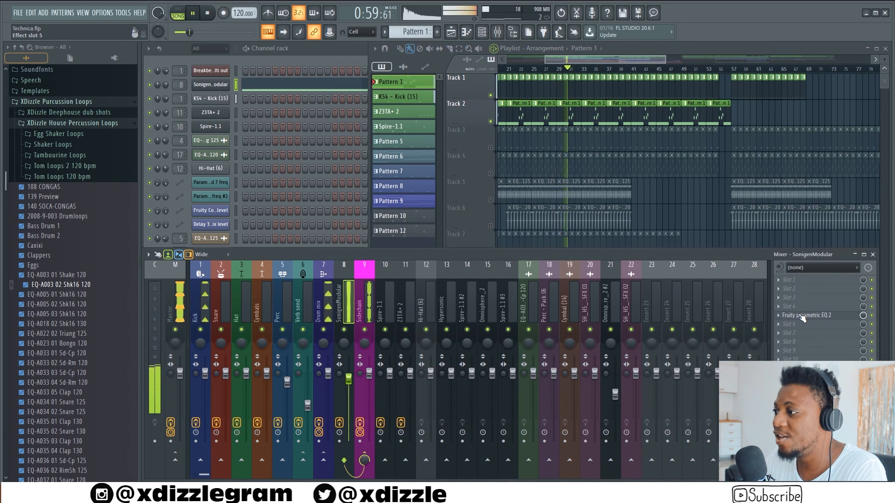
{"action": "left_click", "coordinate": [820, 316]}
{"action": "key", "text": "space"}
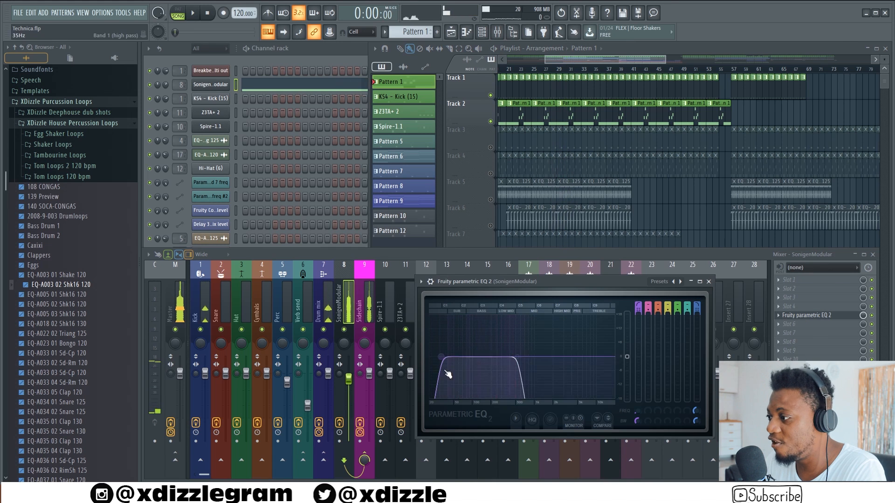
{"action": "key", "text": "space"}
{"action": "left_click_drag", "start_coordinate": [524, 281], "coordinate": [489, 157]}
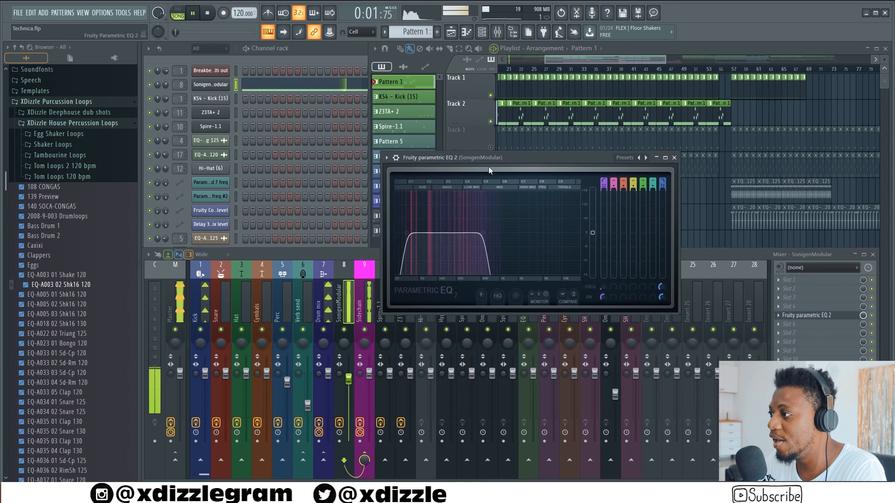
{"action": "key", "text": "space"}
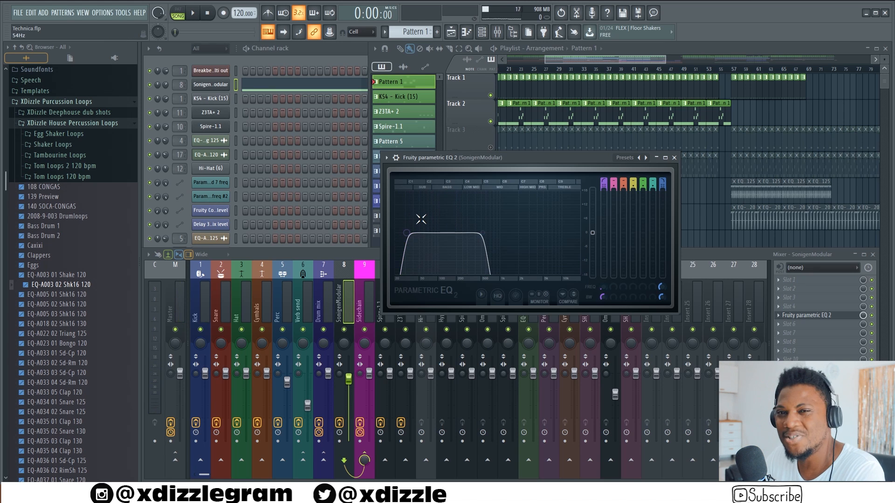
{"action": "left_click", "coordinate": [674, 158]}
{"action": "left_click", "coordinate": [441, 175]}
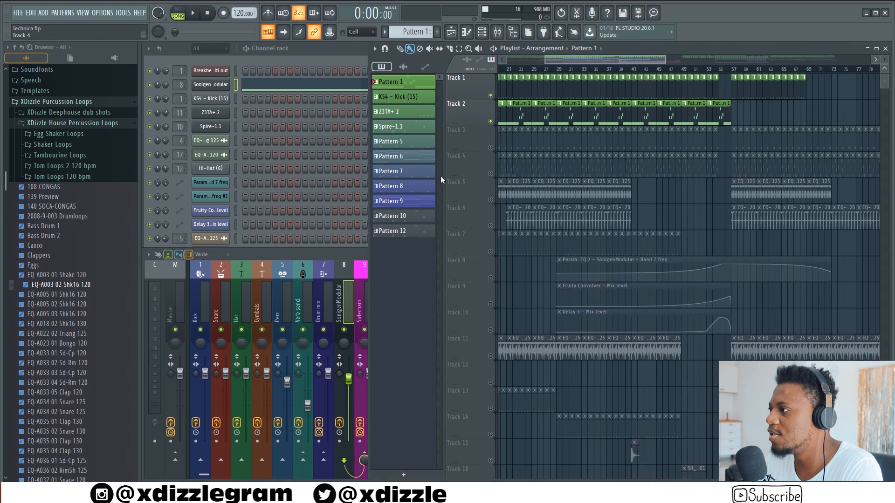
- Unmute Track 3, audition it with Tracks 1 and 2, and set the song position to bar 29
{"action": "left_click", "coordinate": [490, 147]}
{"action": "key", "text": "space"}
{"action": "scroll", "coordinate": [567, 72], "scroll_direction": "up", "scroll_amount": 4}
{"action": "key", "text": "space"}
{"action": "left_click", "coordinate": [552, 69]}
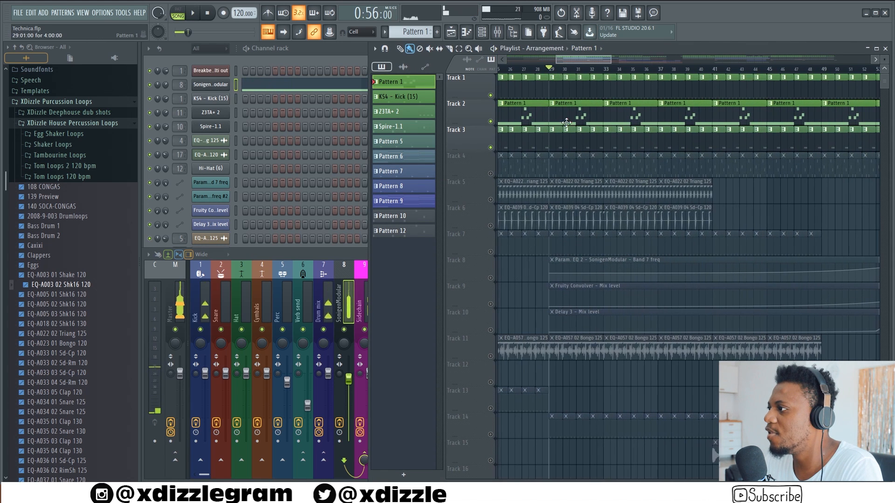
- Open Track 3's Z3TA+ 2 pattern in the channel rack and play it alone in pattern mode, ending with playback stopped
{"action": "double_click", "coordinate": [554, 148]}
{"action": "left_click", "coordinate": [347, 48]}
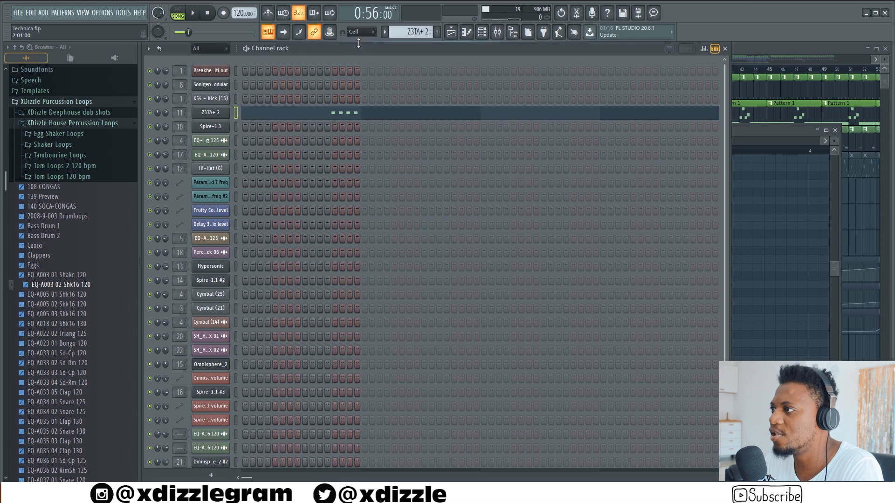
{"action": "left_click", "coordinate": [185, 13]}
{"action": "key", "text": "space"}
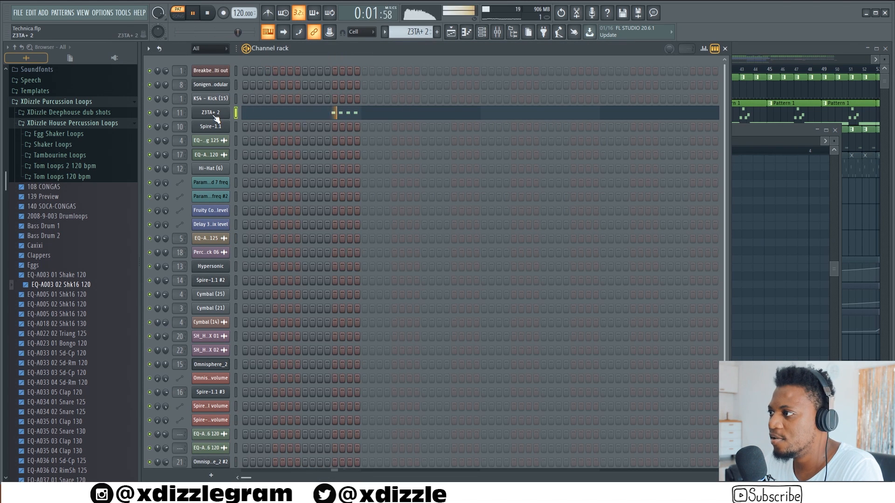
{"action": "left_click", "coordinate": [746, 53]}
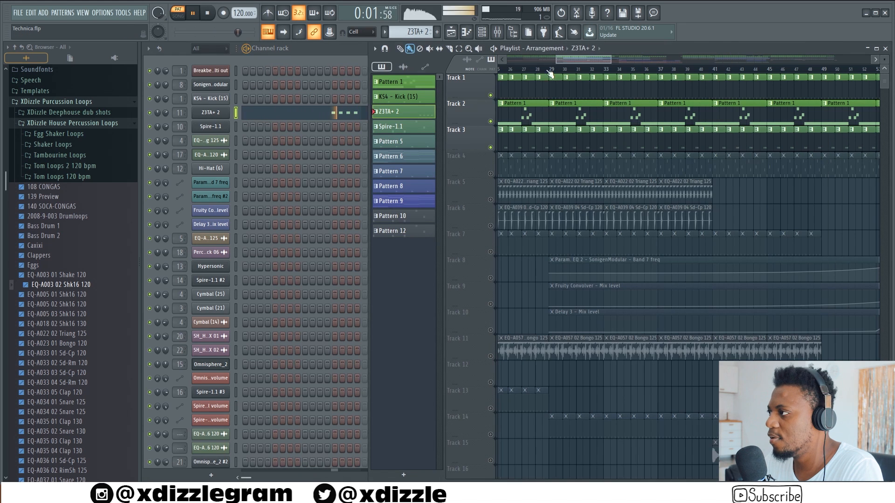
{"action": "key", "text": "space"}
- Open Fruity parametric EQ 2 on the Z3TA+ 2 mixer track and examine it while the pattern plays
{"action": "double_click", "coordinate": [178, 113]}
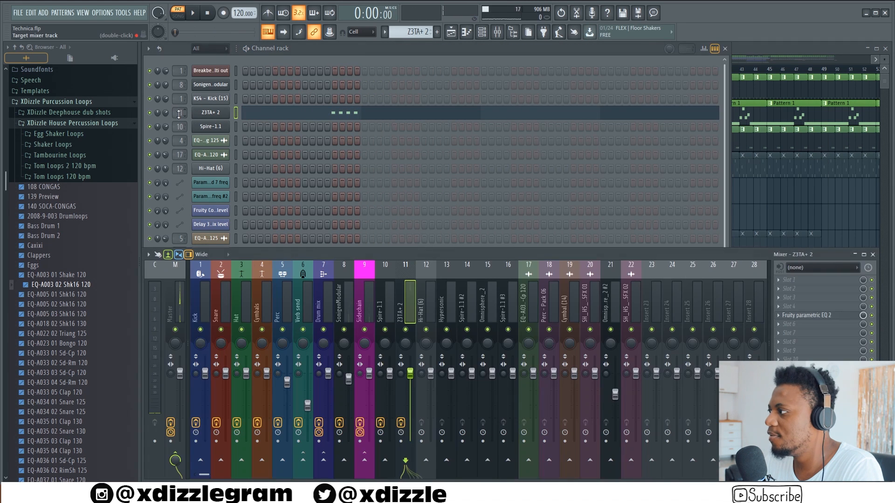
{"action": "left_click", "coordinate": [828, 321]}
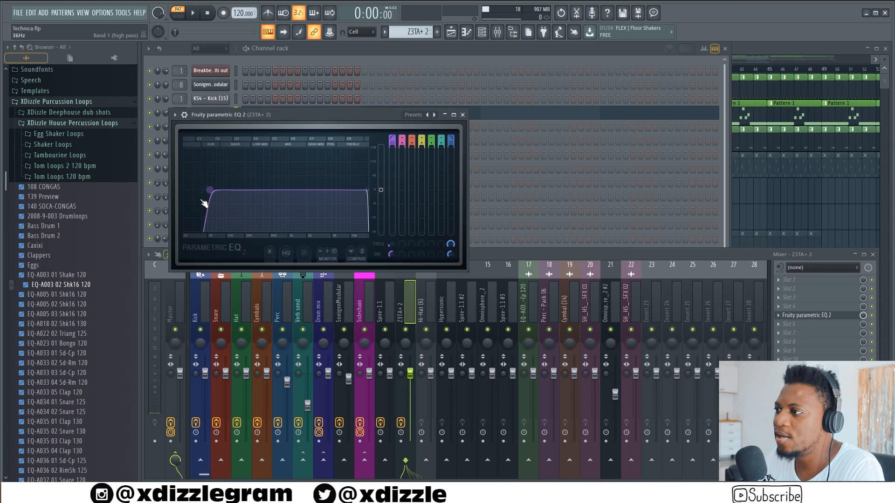
{"action": "key", "text": "space"}
{"action": "left_click_drag", "start_coordinate": [297, 119], "coordinate": [374, 148]}
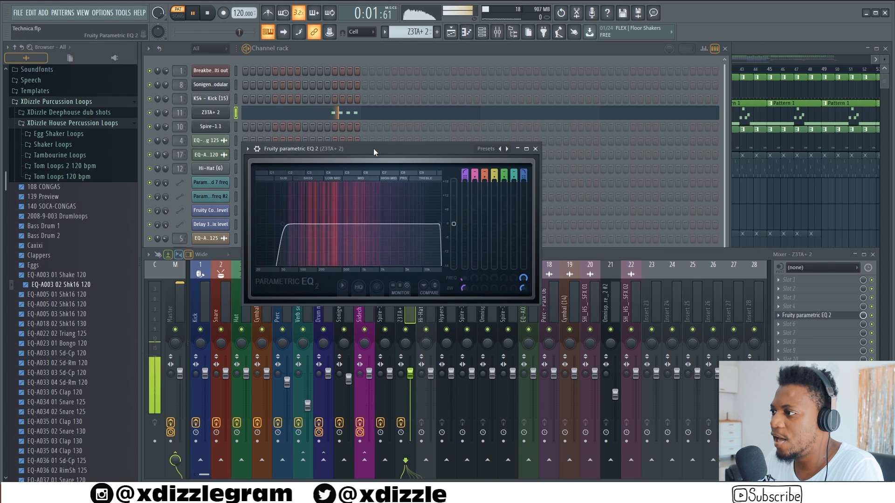
- Return to the playlist and play Tracks 1 to 3 together in song mode from about bar 30
{"action": "left_click", "coordinate": [783, 48]}
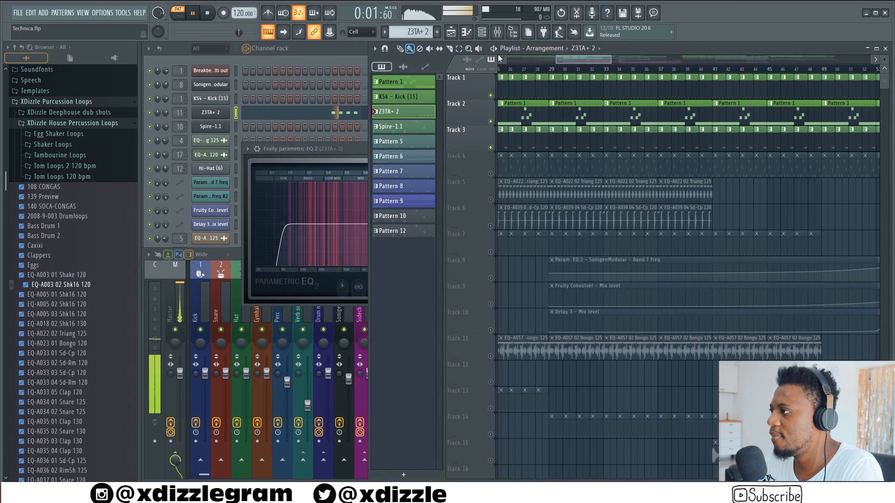
{"action": "left_click", "coordinate": [563, 69]}
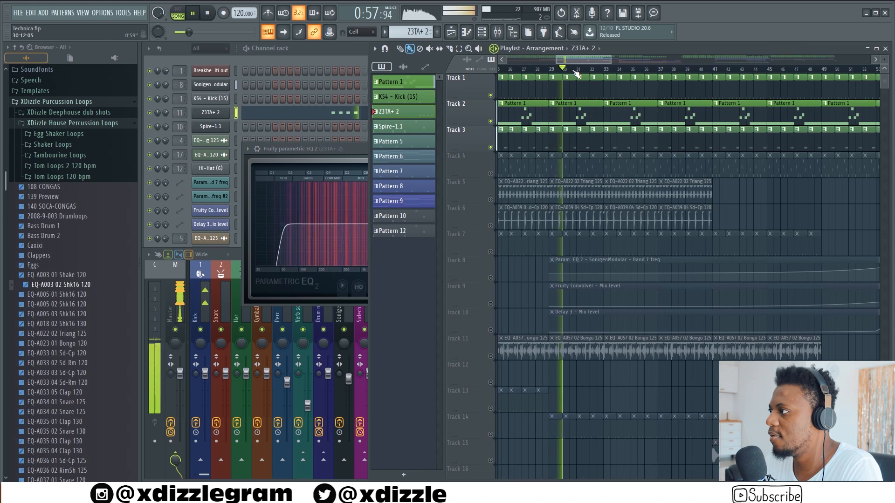
{"action": "scroll", "coordinate": [577, 74], "scroll_direction": "up", "scroll_amount": 3}
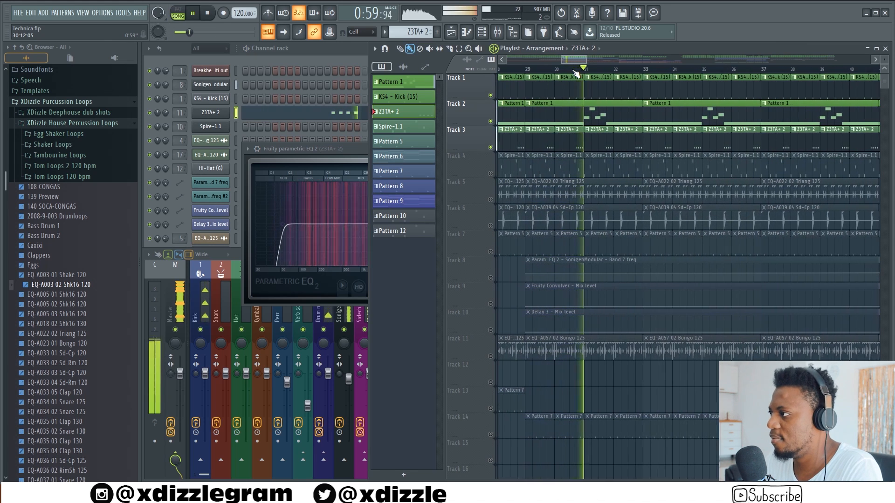
- Unmute Track 4 and open its Spire-1.1 pattern in the channel rack, ending with playback stopped
{"action": "left_click", "coordinate": [490, 173]}
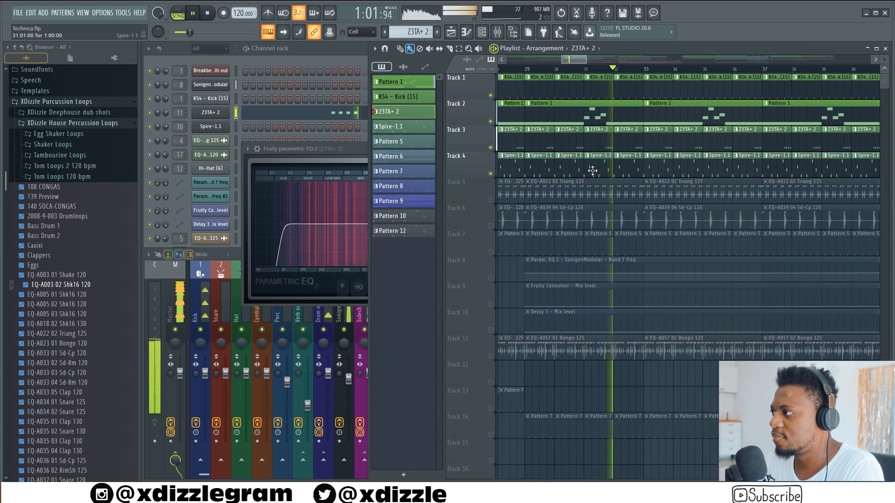
{"action": "double_click", "coordinate": [591, 169]}
{"action": "left_click", "coordinate": [337, 54]}
{"action": "key", "text": "space"}
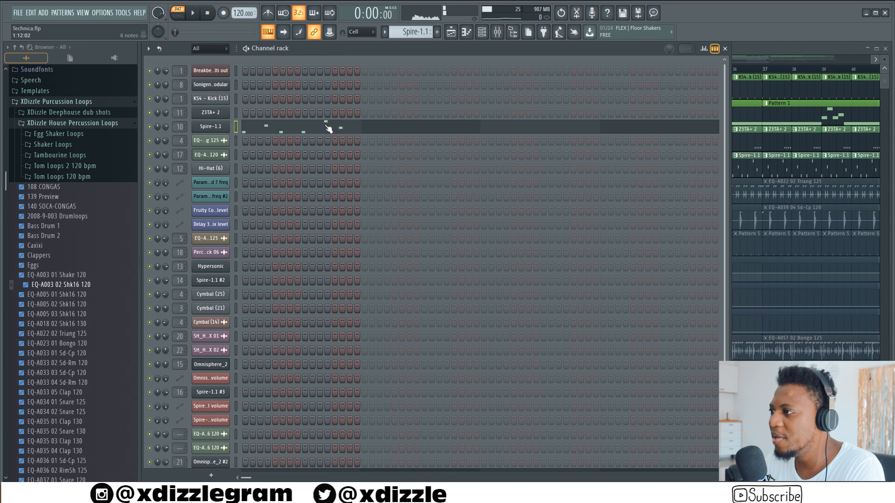
- Open the Spire-1.1 notes in the piano roll and play the pattern alone in pattern mode
{"action": "left_click", "coordinate": [347, 128]}
{"action": "scroll", "coordinate": [368, 205], "scroll_direction": "down", "scroll_amount": 8}
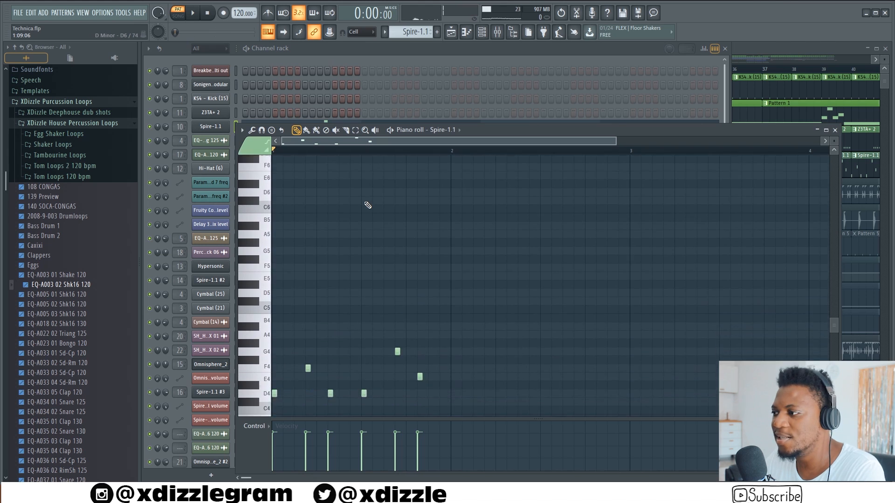
{"action": "key", "text": "space"}
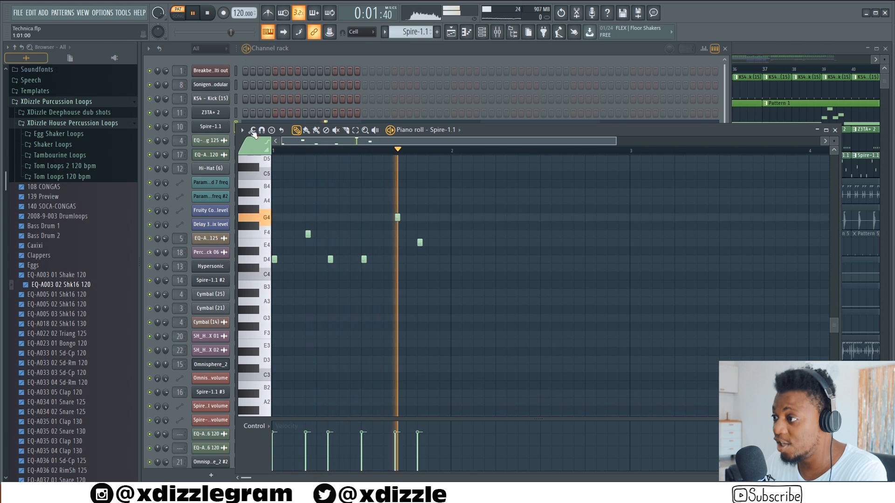
{"action": "key", "text": "space"}
- Examine the Spire synth settings behind the Spire-1.1 channel, then bring the channel rack back into view
{"action": "left_click", "coordinate": [292, 76]}
{"action": "left_click", "coordinate": [219, 130]}
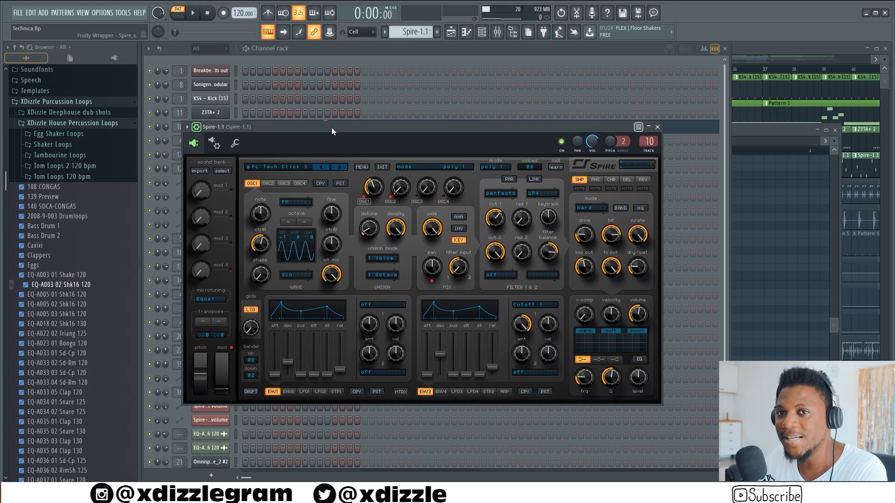
{"action": "left_click", "coordinate": [323, 51]}
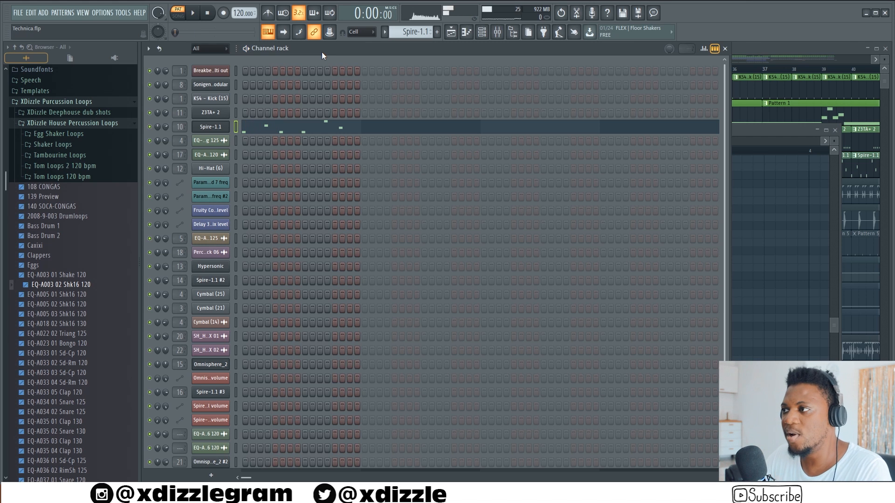
- Return to the playlist, unmute and audition Track 5, and open its EQ-A022 02 Triang 125 clip settings
{"action": "key", "text": "F5"}
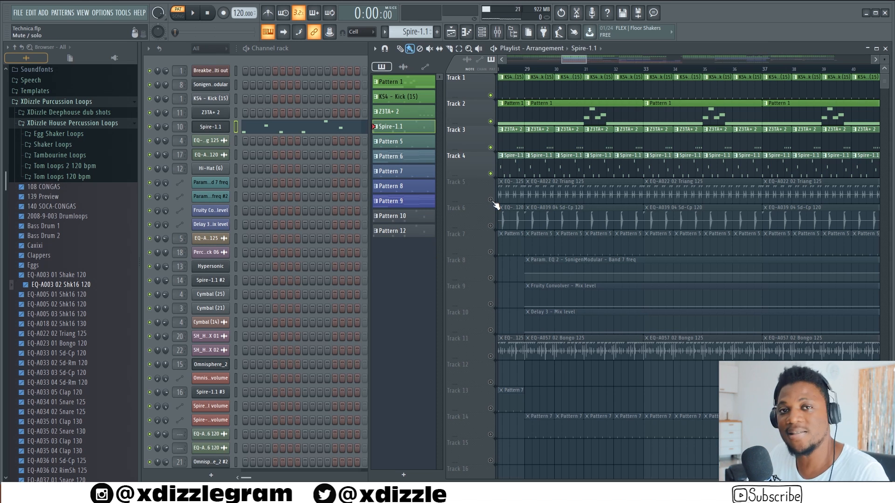
{"action": "left_click", "coordinate": [491, 200]}
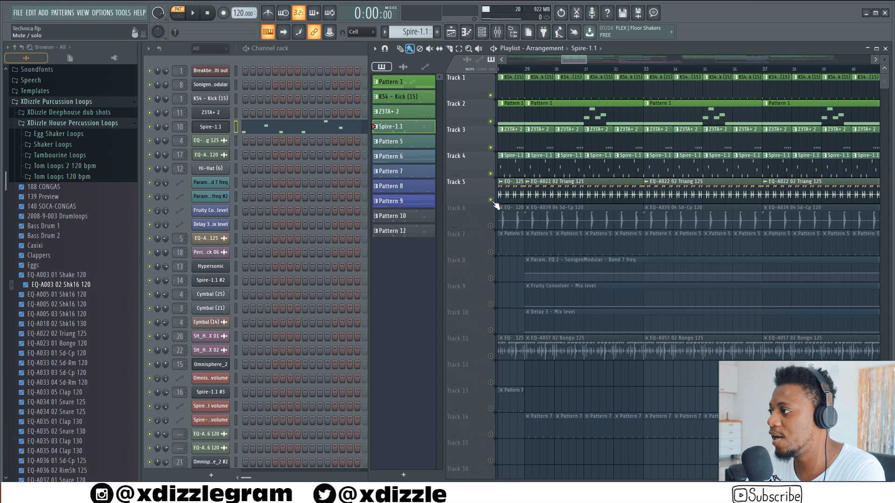
{"action": "key", "text": "space"}
{"action": "double_click", "coordinate": [557, 201]}
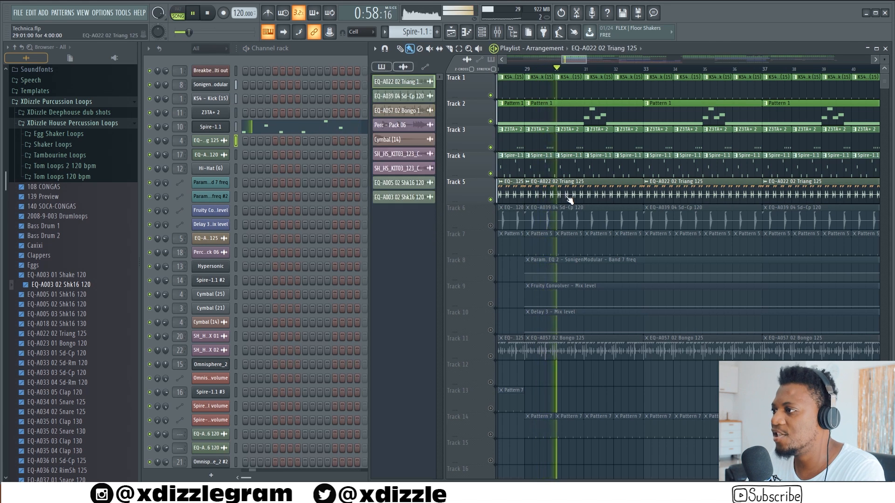
{"action": "key", "text": "space"}
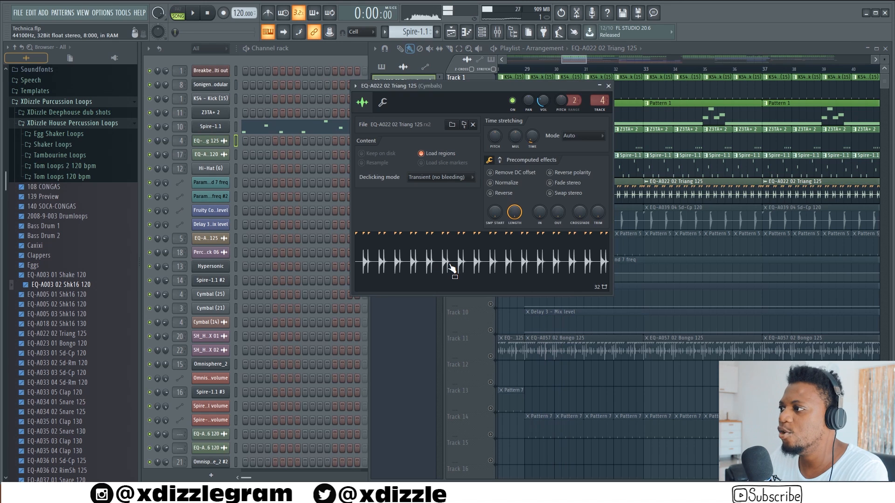
- Shift the Triang sample window clear of the playlist and unmute Track 6 while the song plays, ending with playback stopped
{"action": "left_click_drag", "start_coordinate": [455, 89], "coordinate": [322, 71]}
{"action": "key", "text": "space"}
{"action": "left_click", "coordinate": [491, 226]}
{"action": "key", "text": "space"}
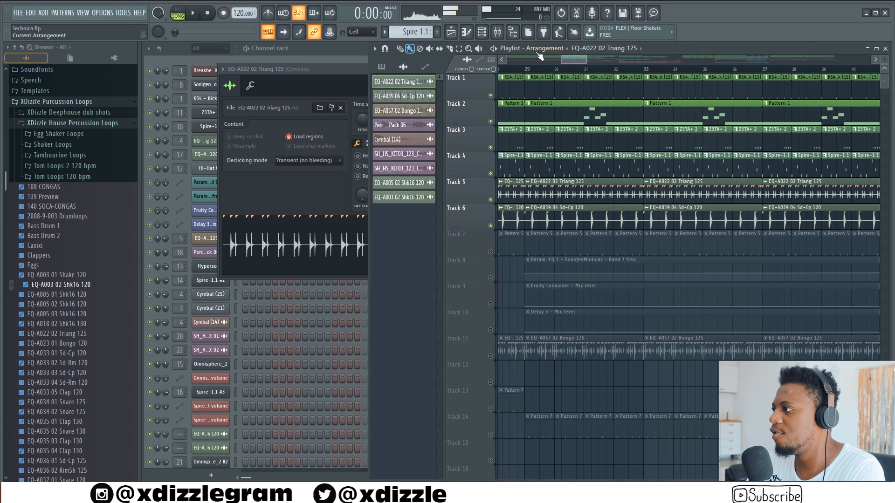
- Select bars 29 to 33 in the playlist, audition them, and view the EQ-A039 04 Sd-Cp 120 clip settings on Track 6
{"action": "left_click_drag", "start_coordinate": [532, 78], "coordinate": [673, 78]}
{"action": "key", "text": "space"}
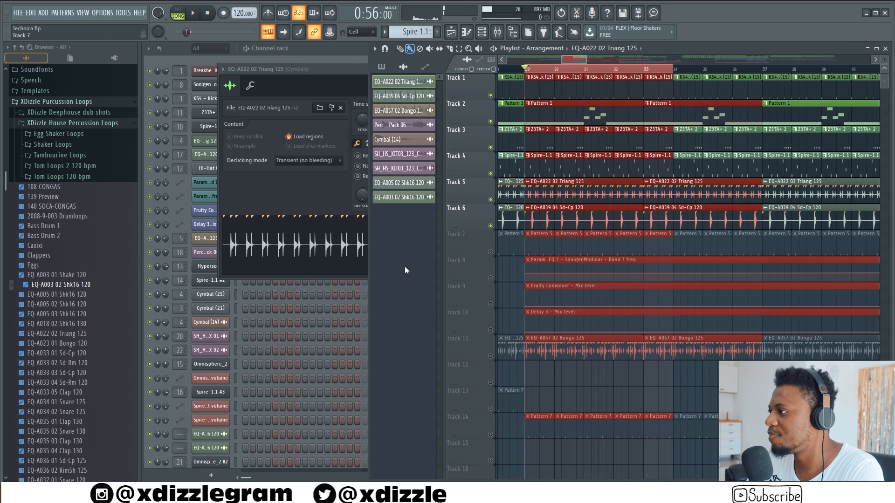
{"action": "left_click", "coordinate": [558, 208]}
{"action": "key", "text": "space"}
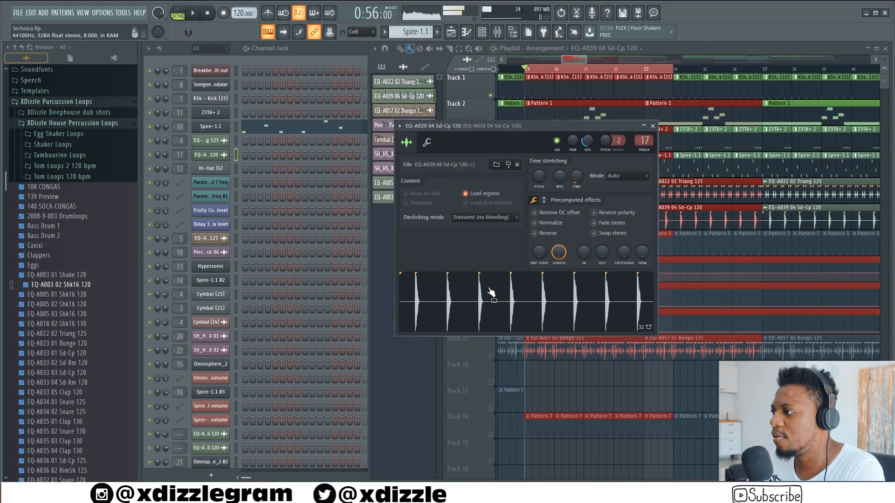
{"action": "left_click", "coordinate": [565, 113]}
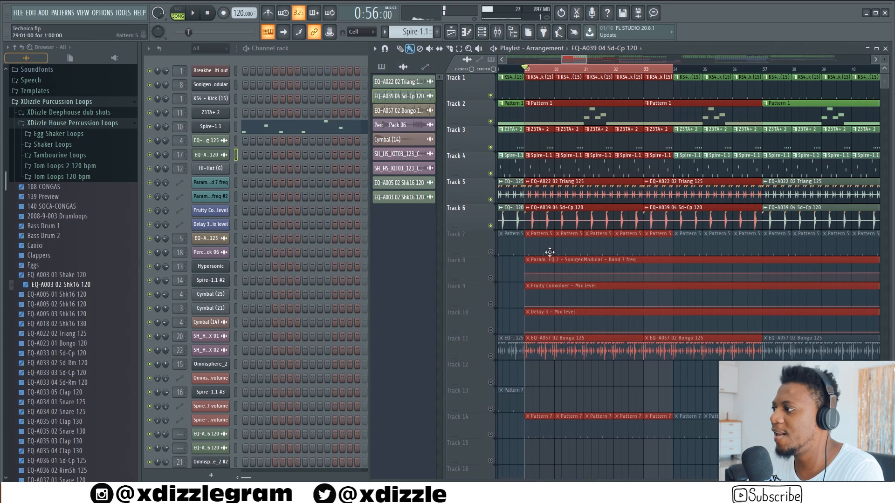
- Unmute Track 7 and briefly play it with Tracks 1 to 6 from bar 29
{"action": "left_click", "coordinate": [491, 252]}
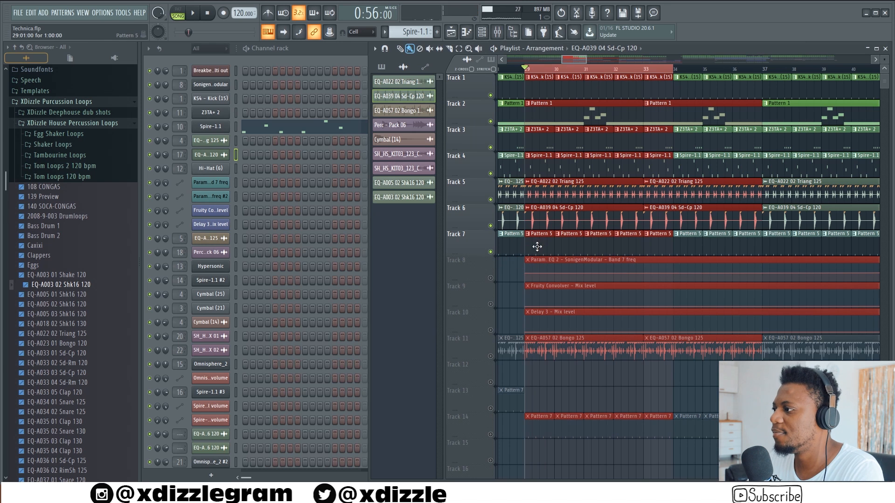
{"action": "key", "text": "space"}
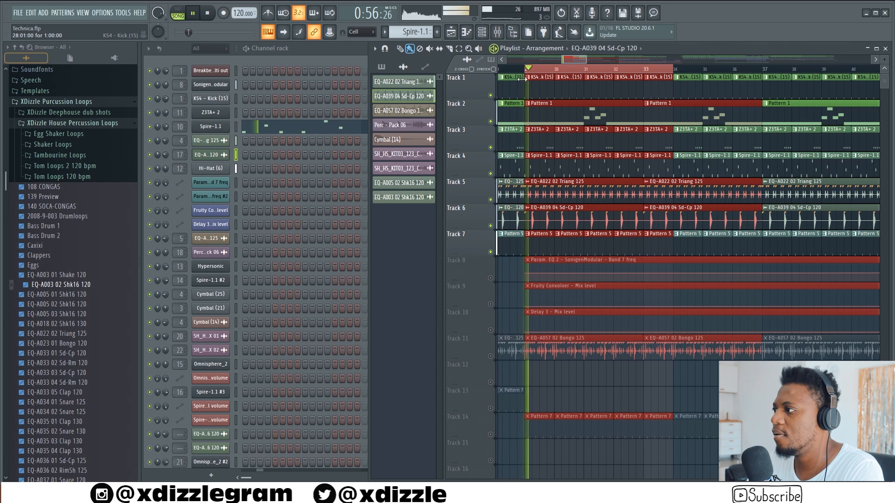
{"action": "key", "text": "space"}
- Open Track 7's Pattern 5, play its Hi-Hat (6) part alone, and return to the playlist with playback stopped
{"action": "double_click", "coordinate": [542, 236]}
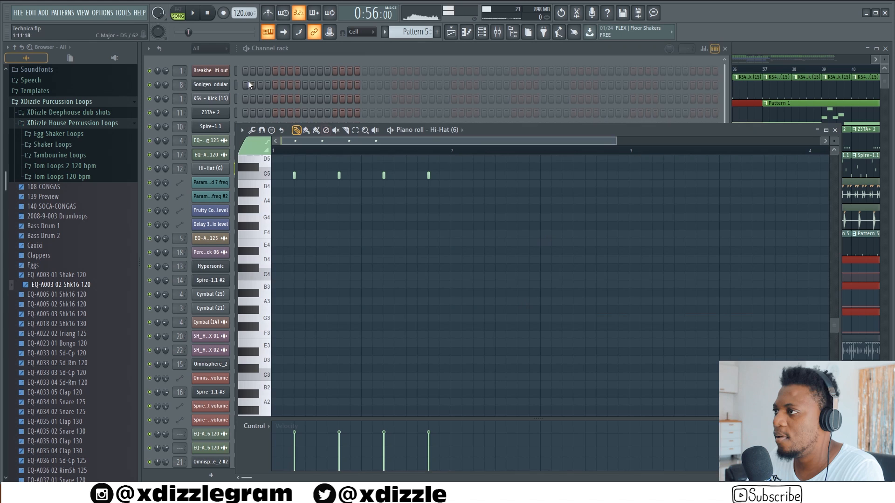
{"action": "left_click", "coordinate": [192, 13]}
{"action": "left_click", "coordinate": [408, 52]}
{"action": "left_click", "coordinate": [774, 48]}
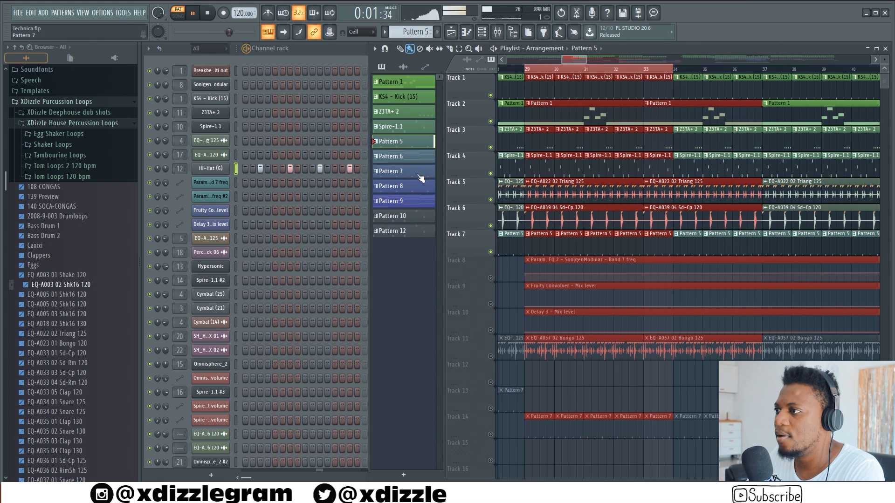
{"action": "scroll", "coordinate": [512, 280], "scroll_direction": "down", "scroll_amount": 3}
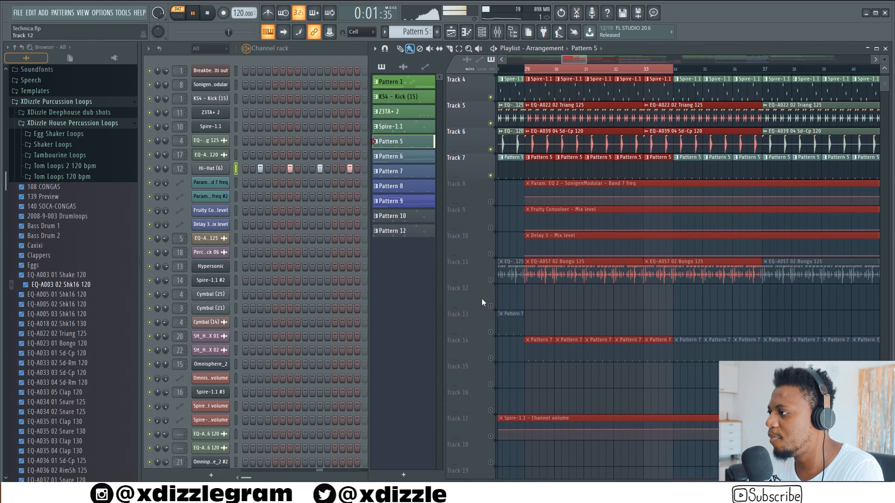
{"action": "key", "text": "space"}
- Solo Track 11 and view the settings of its EQ-A057 02 Bongo 125 clip
{"action": "right_click", "coordinate": [491, 280]}
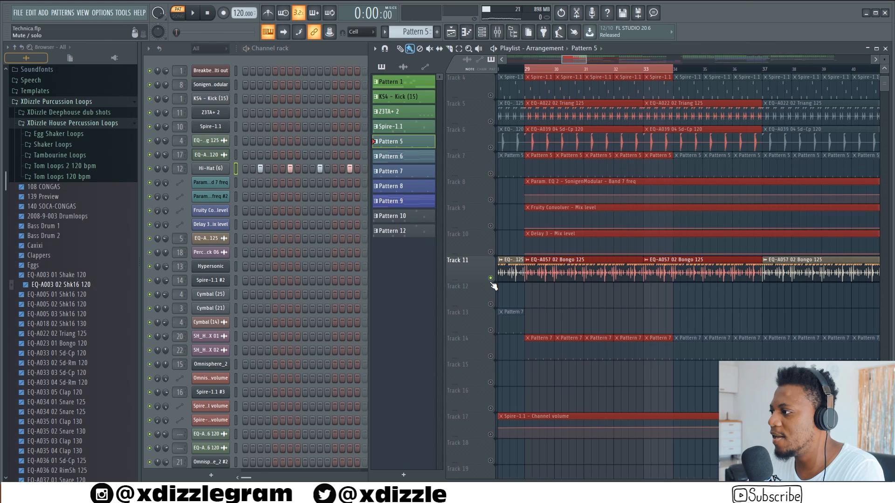
{"action": "double_click", "coordinate": [579, 279]}
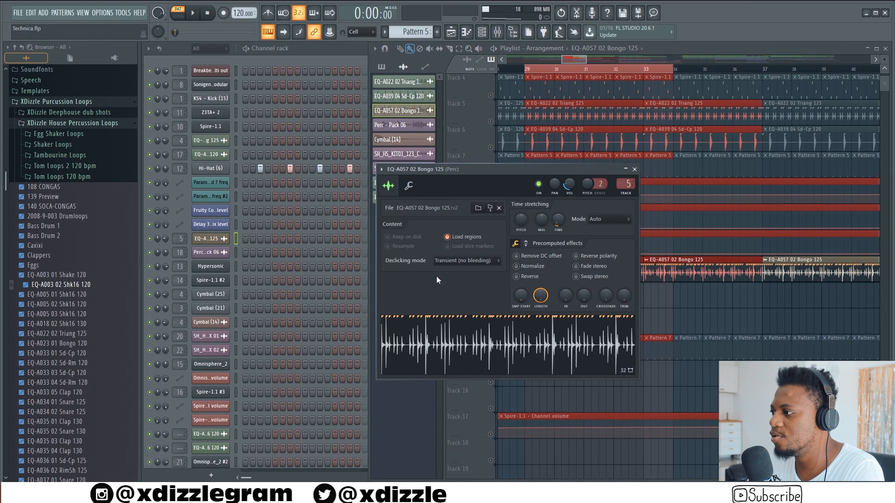
{"action": "left_click", "coordinate": [635, 170]}
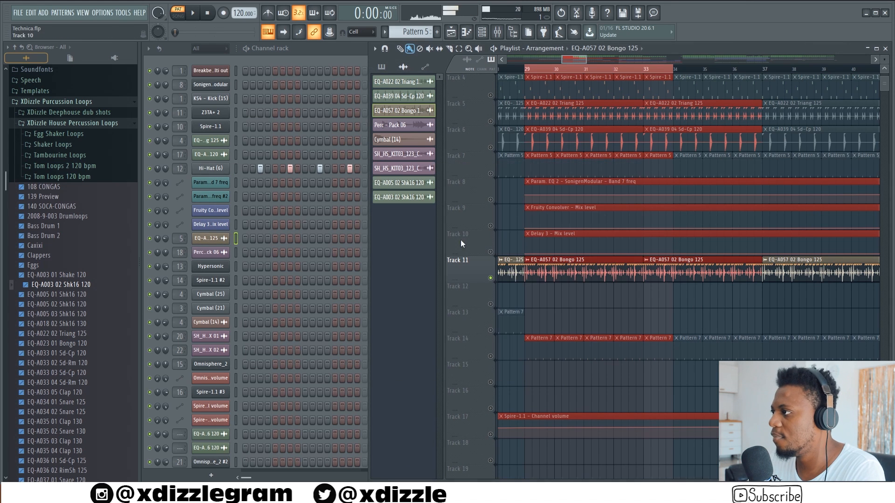
- Unmute Track 4 alongside the bongo loop on Track 11 and play both in song mode from bar 29
{"action": "left_click", "coordinate": [491, 96]}
{"action": "key", "text": "space"}
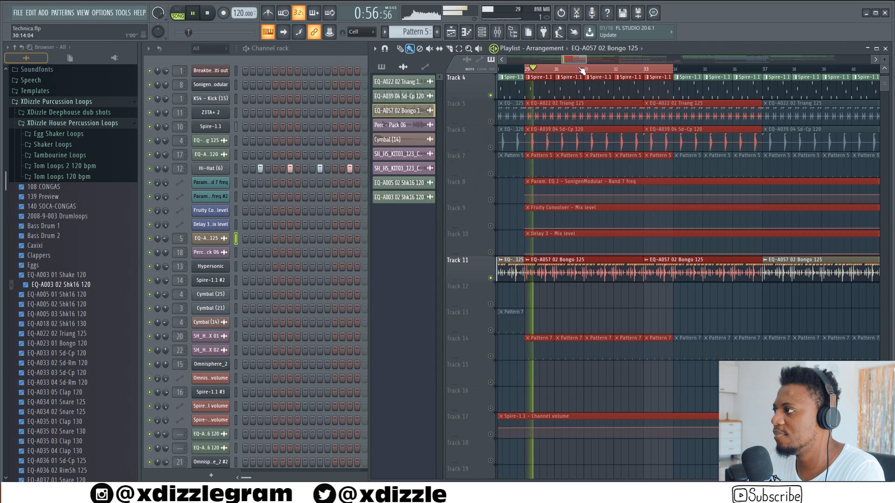
{"action": "scroll", "coordinate": [574, 70], "scroll_direction": "down", "scroll_amount": 2}
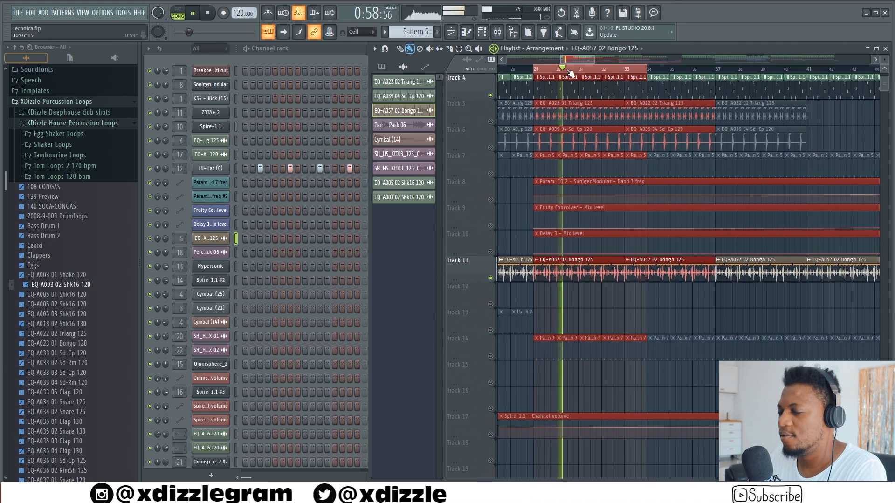
{"action": "key", "text": "space"}
- Solo Track 14 and play its Pattern 7 clips from bar 29
{"action": "scroll", "coordinate": [584, 68], "scroll_direction": "down", "scroll_amount": 1}
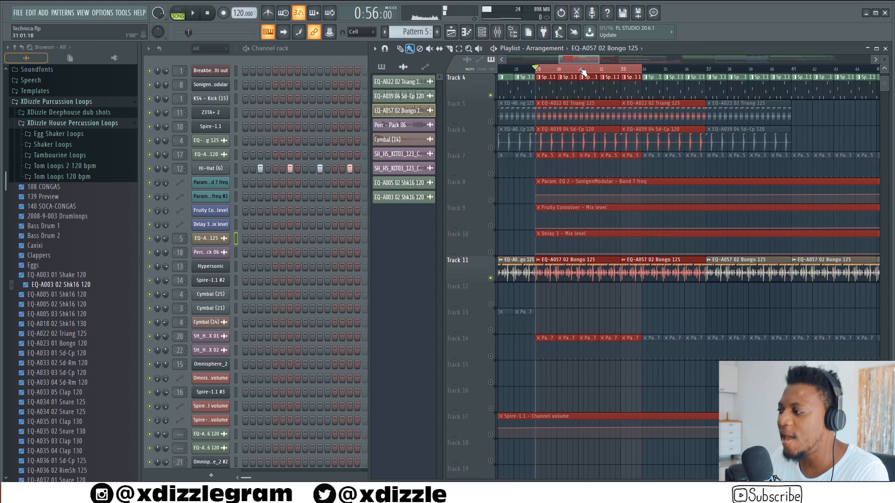
{"action": "right_click", "coordinate": [492, 357]}
{"action": "left_click", "coordinate": [492, 357]}
{"action": "left_click", "coordinate": [492, 357]}
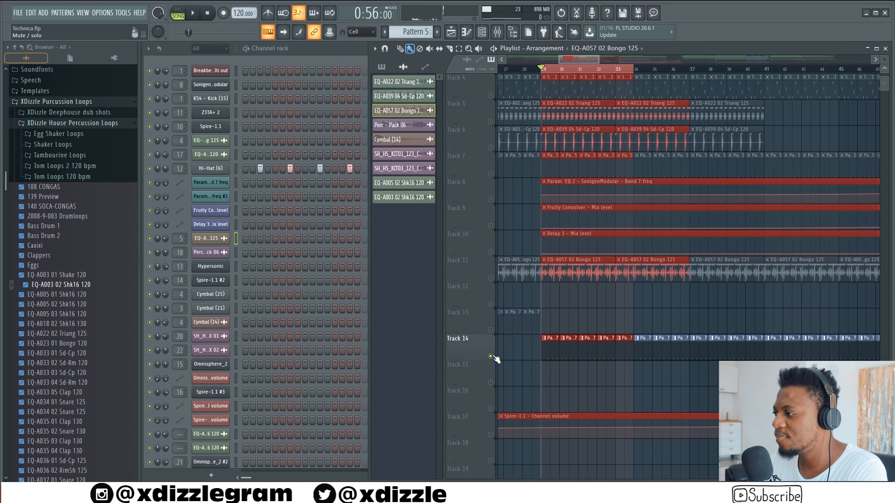
{"action": "key", "text": "space"}
- Open Track 14's Pattern 7 and examine its Cymbal (25) steps in the channel rack, ending with playback stopped
{"action": "double_click", "coordinate": [554, 353]}
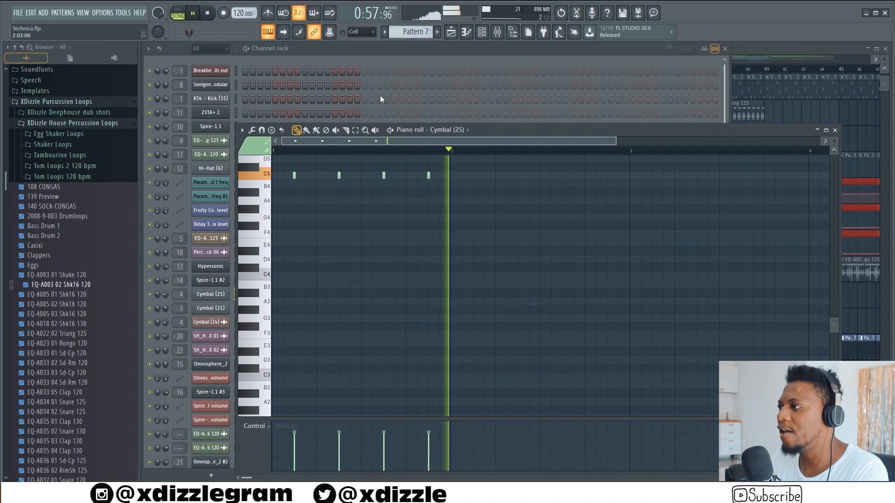
{"action": "left_click", "coordinate": [388, 49]}
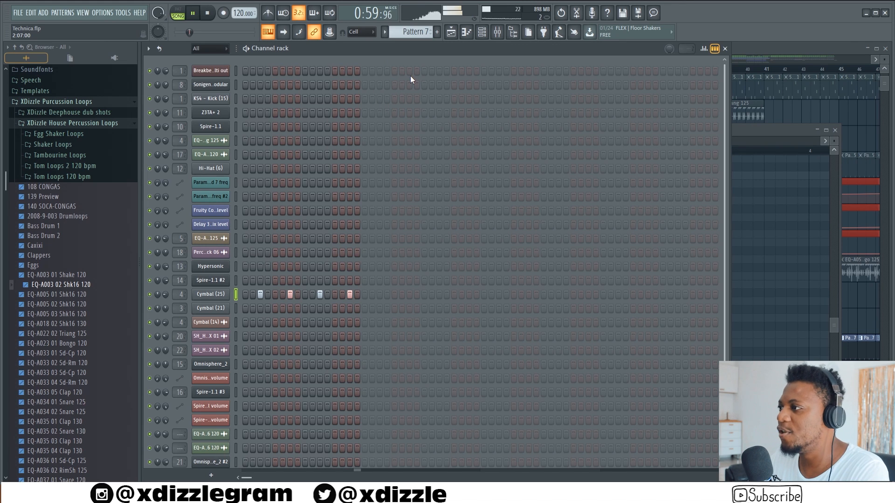
{"action": "key", "text": "space"}
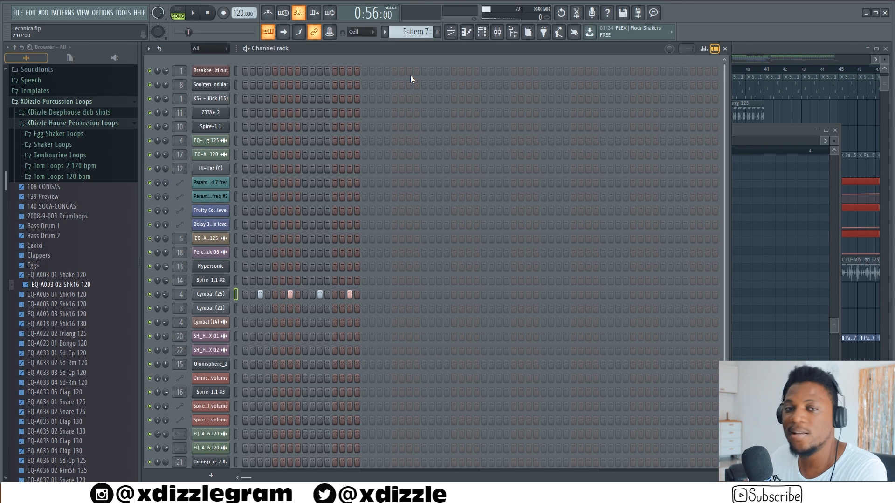
- Return to the playlist, unmute every track, and play the full mix from bar 29
{"action": "left_click", "coordinate": [746, 50]}
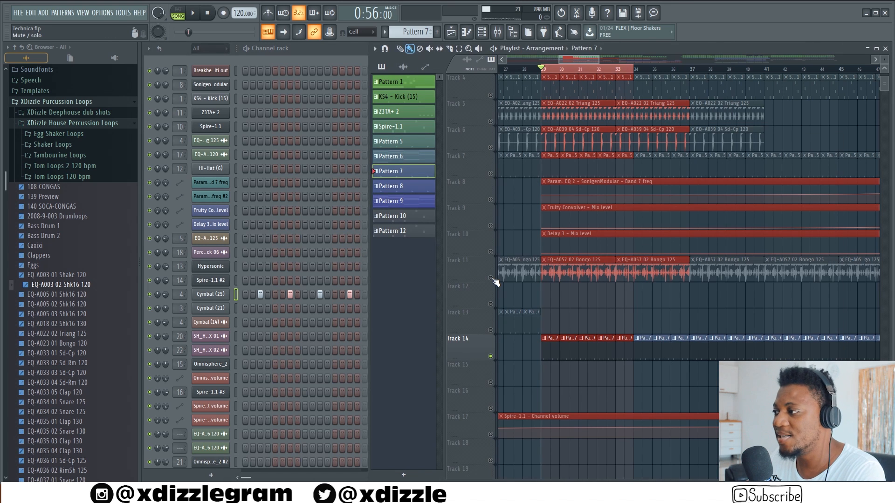
{"action": "right_click", "coordinate": [491, 279]}
{"action": "right_click", "coordinate": [491, 278]}
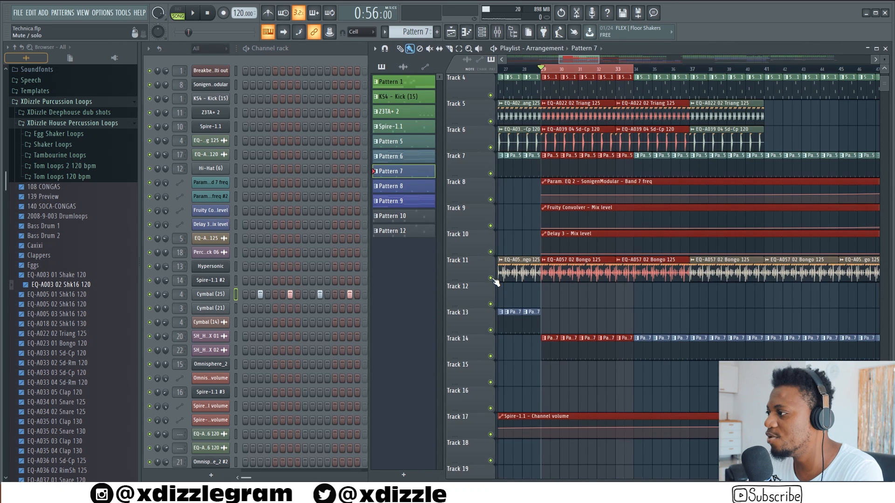
{"action": "key", "text": "space"}
- Maximize the playlist, stop playback, and look over the arrangement from about bar 33 onward, including the lower tracks
{"action": "scroll", "coordinate": [575, 73], "scroll_direction": "down", "scroll_amount": 3}
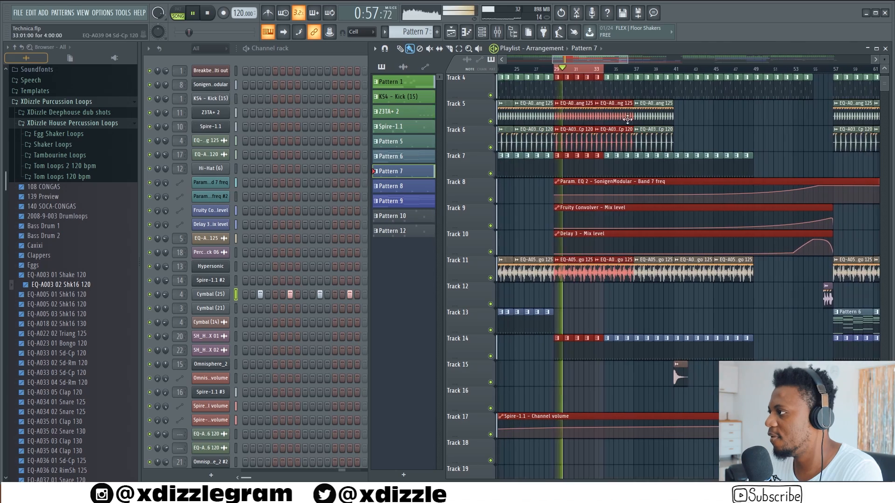
{"action": "scroll", "coordinate": [602, 72], "scroll_direction": "down", "scroll_amount": 4}
{"action": "double_click", "coordinate": [697, 51]}
{"action": "key", "text": "space"}
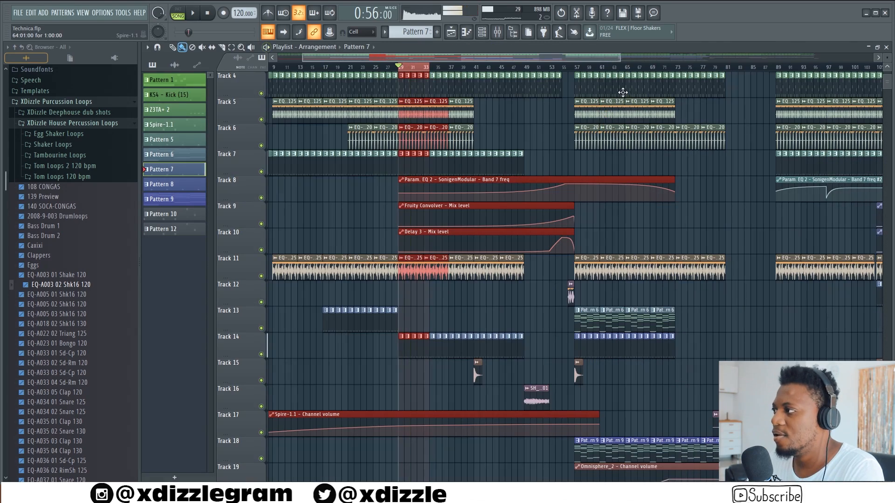
{"action": "scroll", "coordinate": [591, 71], "scroll_direction": "up", "scroll_amount": 4}
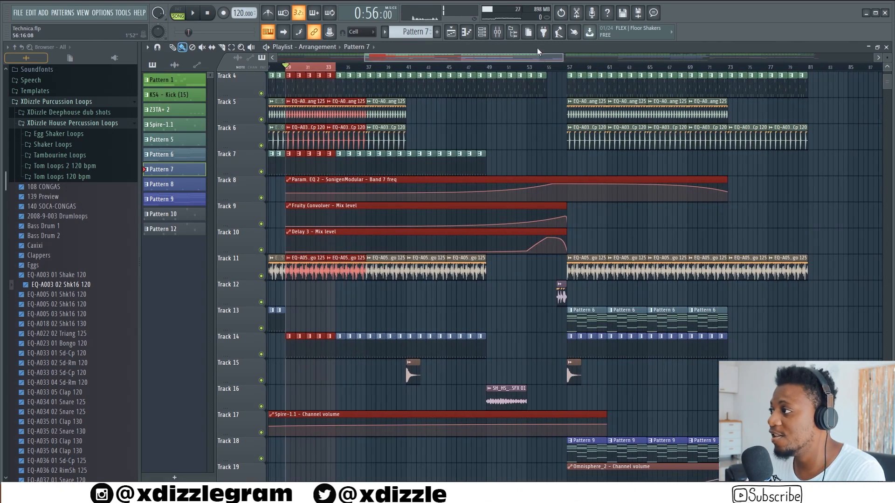
{"action": "left_click_drag", "start_coordinate": [555, 58], "coordinate": [555, 57]}
{"action": "scroll", "coordinate": [566, 122], "scroll_direction": "down", "scroll_amount": 3}
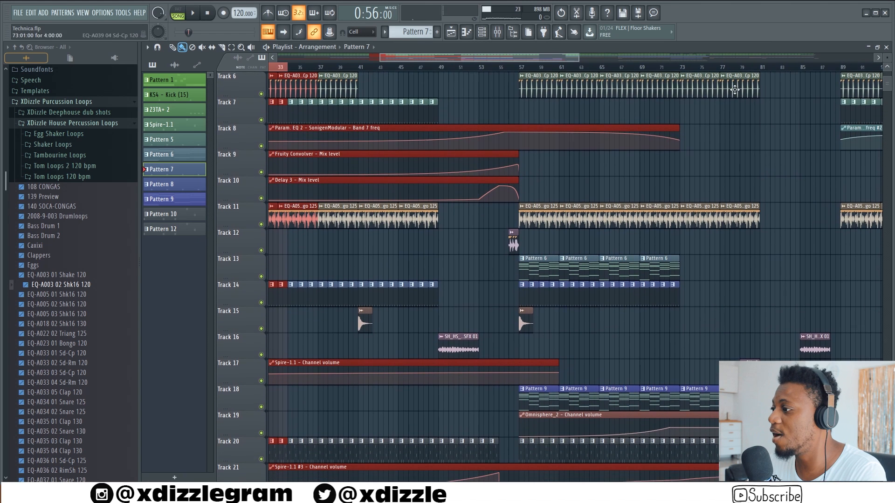
- Open Track 20's Pattern 10 in the channel rack and play its Spire-1.1 #3 part
{"action": "scroll", "coordinate": [617, 119], "scroll_direction": "down", "scroll_amount": 5}
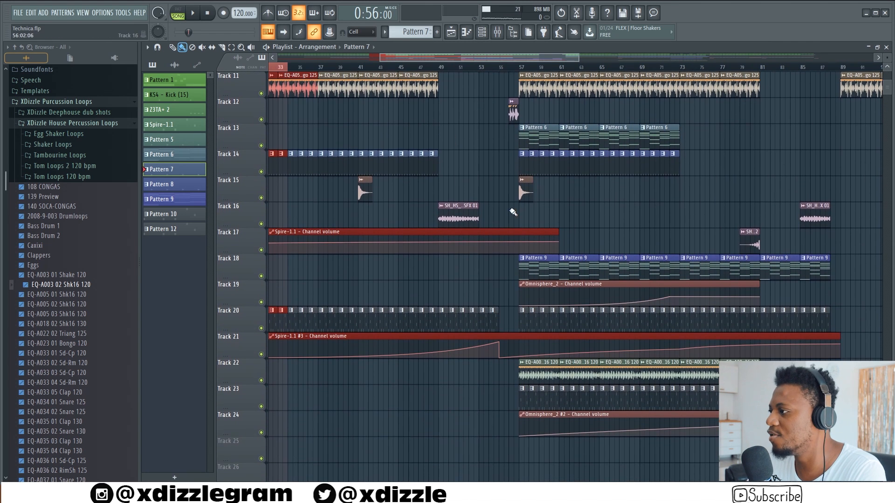
{"action": "double_click", "coordinate": [448, 324]}
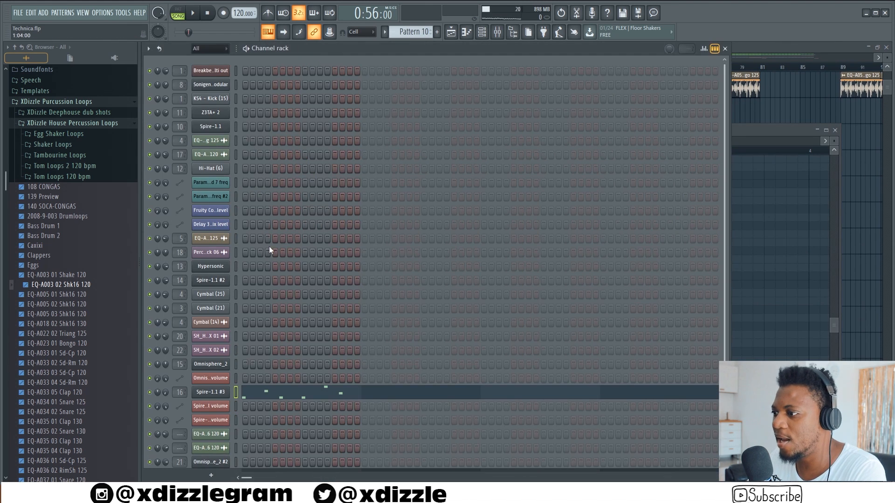
{"action": "scroll", "coordinate": [261, 196], "scroll_direction": "down", "scroll_amount": 1}
{"action": "key", "text": "space"}
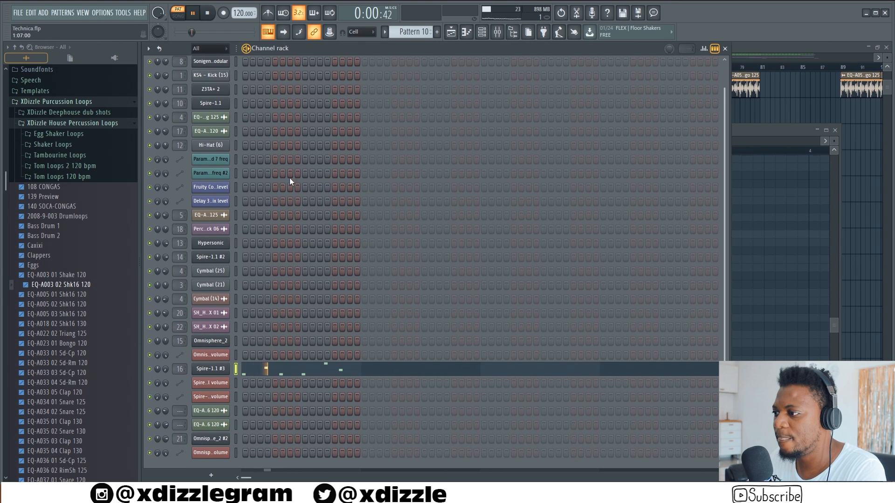
- Return to the playlist in song mode, clear the time selection, and play the arrangement from bar 51
{"action": "left_click", "coordinate": [765, 45]}
{"action": "key", "text": "l"}
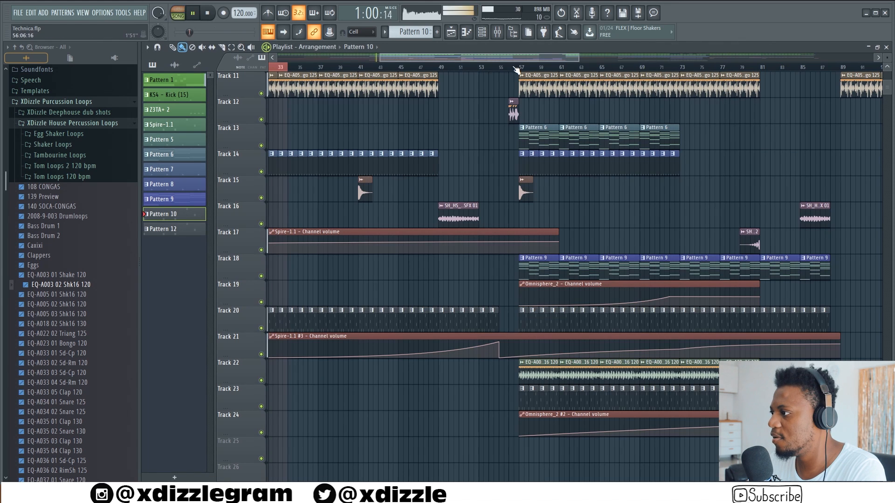
{"action": "left_click", "coordinate": [454, 73]}
{"action": "right_click", "coordinate": [452, 83]}
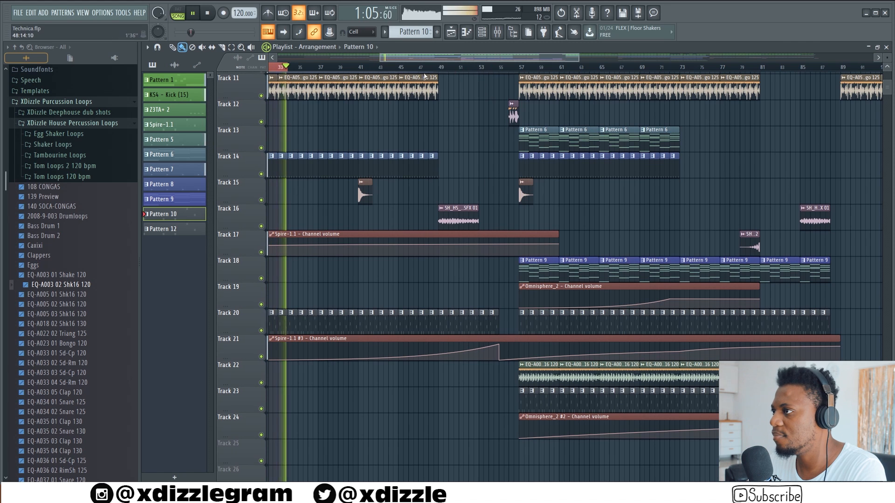
{"action": "key", "text": "ctrl+d"}
{"action": "left_click", "coordinate": [468, 70]}
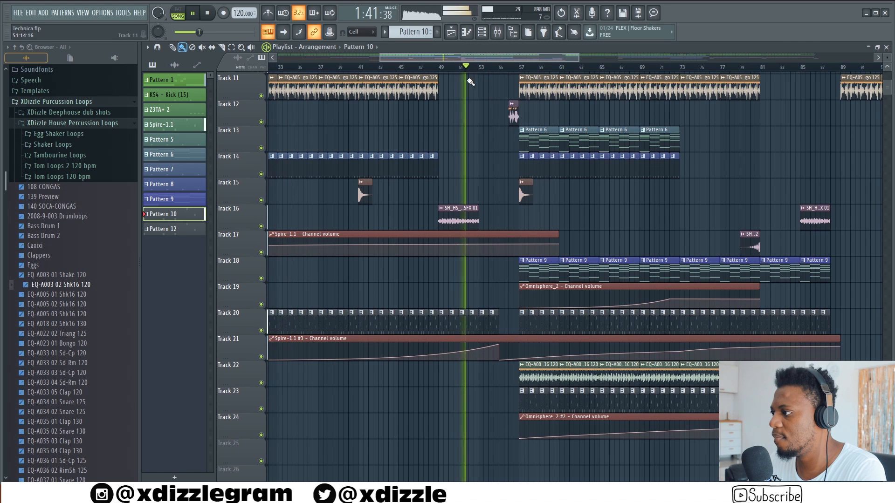
- Reopen Track 20's Pattern 10 and audition its Spire-1.1 #3 notes alone in pattern mode
{"action": "double_click", "coordinate": [485, 324]}
{"action": "left_click", "coordinate": [352, 50]}
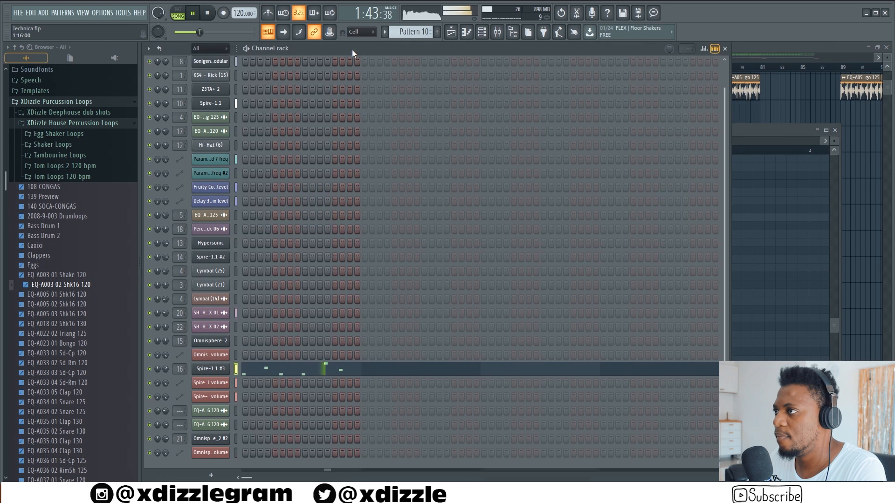
{"action": "key", "text": "space"}
{"action": "left_click", "coordinate": [178, 13]}
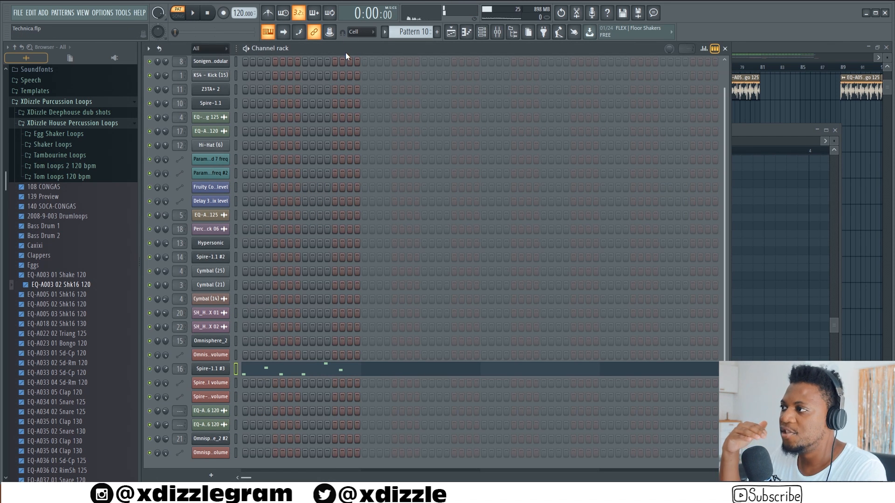
{"action": "key", "text": "space"}
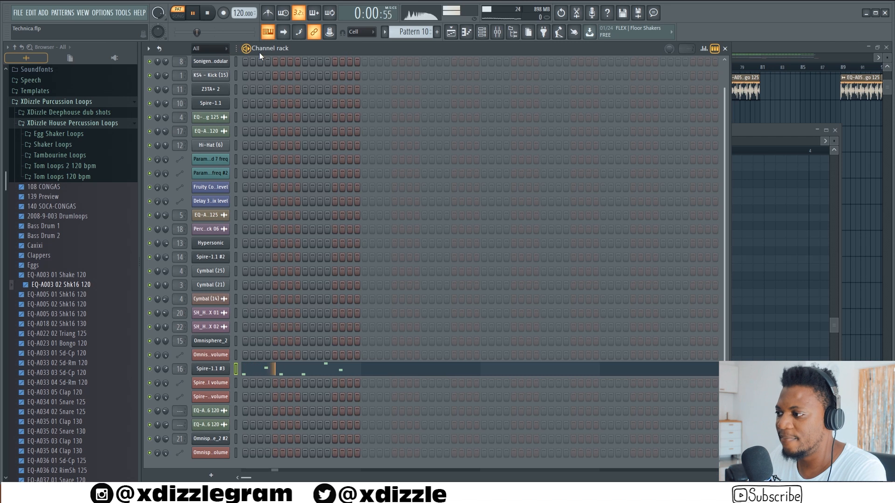
- Return to the playlist and play the song from bar 50 towards the Pattern 6 section at bar 57
{"action": "left_click", "coordinate": [756, 49]}
{"action": "scroll", "coordinate": [515, 147], "scroll_direction": "down", "scroll_amount": 2}
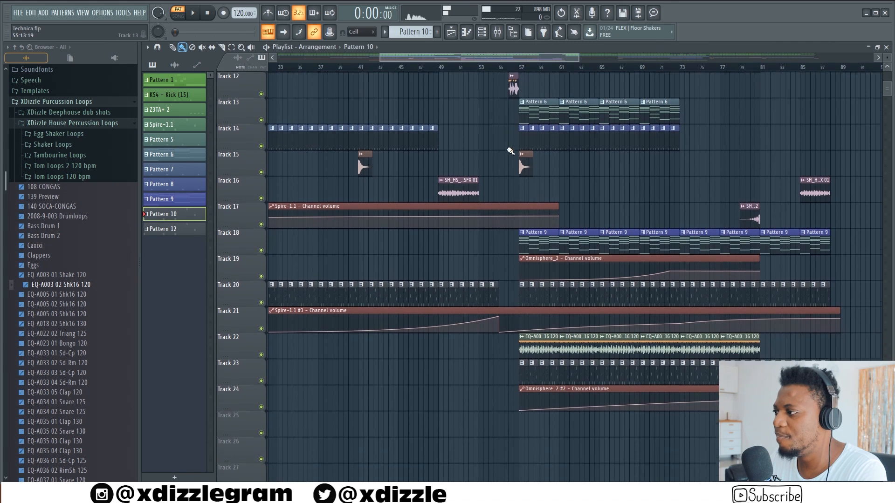
{"action": "scroll", "coordinate": [517, 56], "scroll_direction": "down", "scroll_amount": 2}
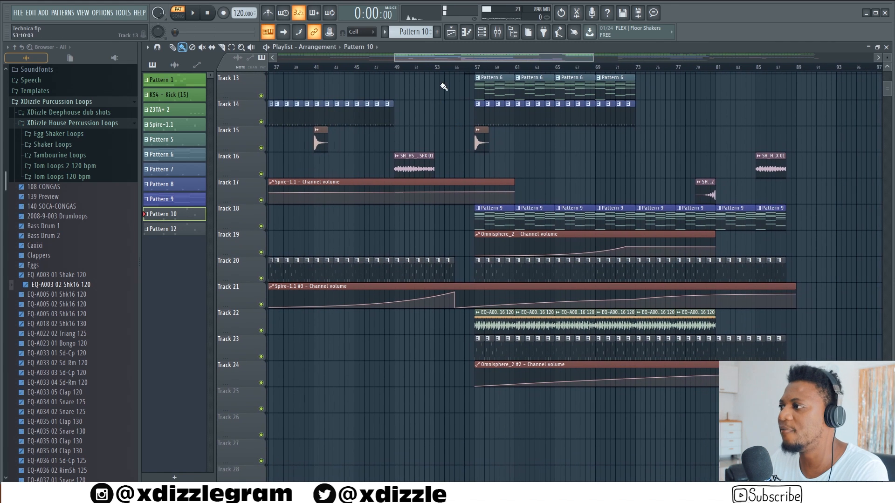
{"action": "left_click", "coordinate": [405, 67]}
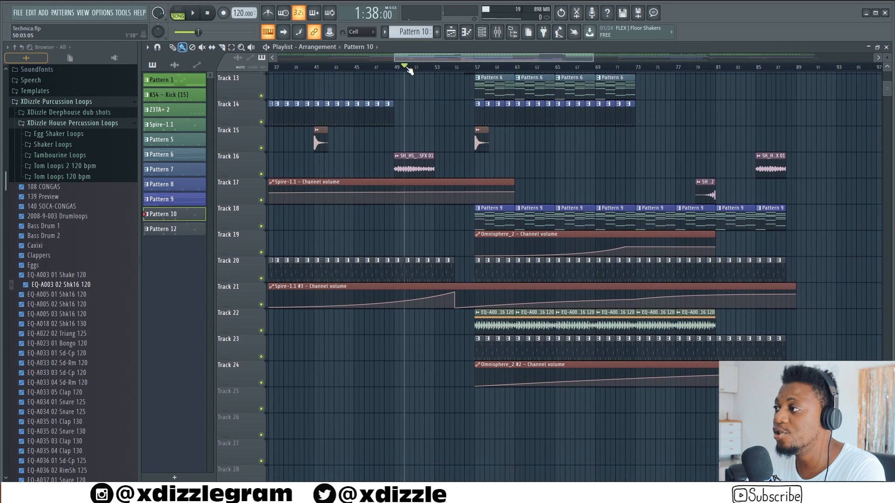
{"action": "left_click_drag", "start_coordinate": [429, 54], "coordinate": [446, 60]}
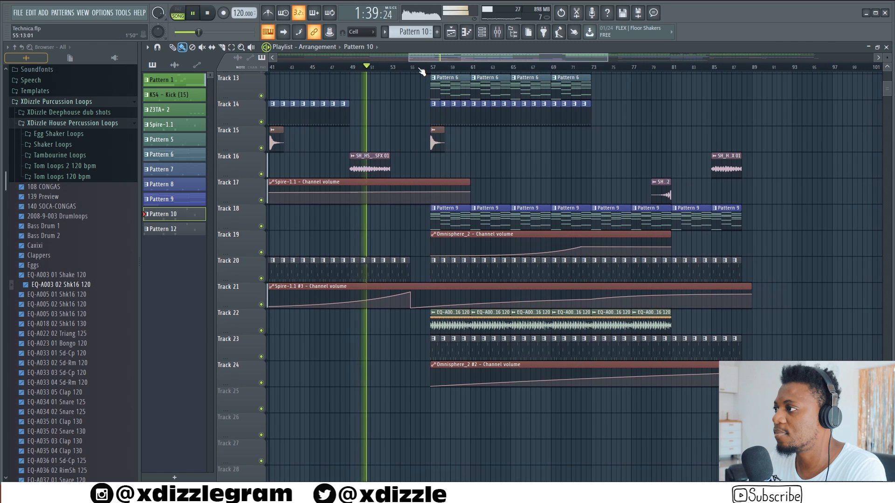
- Open Track 13's Pattern 6 and play it in pattern mode while examining the Hypersonic chords in the piano roll
{"action": "double_click", "coordinate": [448, 96]}
{"action": "key", "text": "F6"}
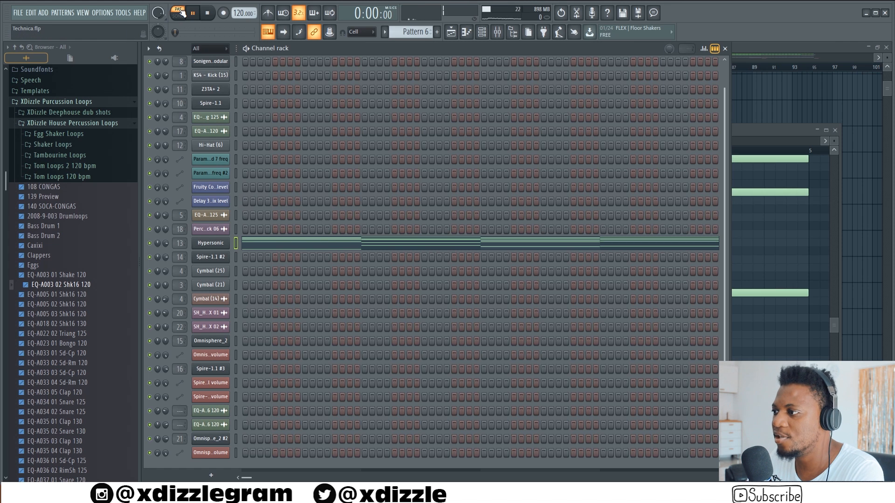
{"action": "left_click", "coordinate": [294, 245]}
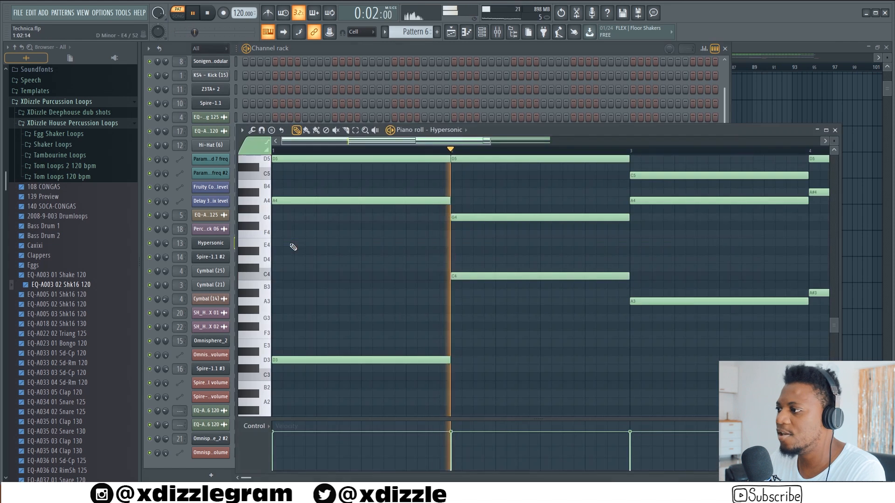
{"action": "scroll", "coordinate": [370, 152], "scroll_direction": "down", "scroll_amount": 2}
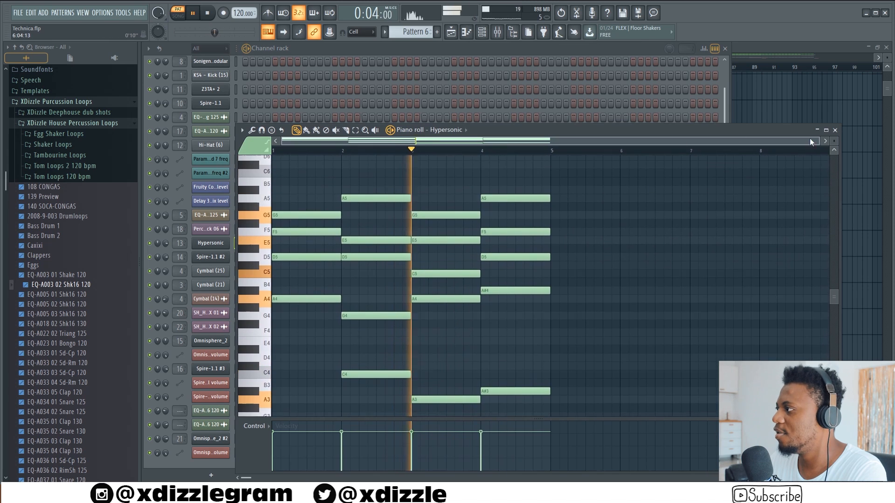
{"action": "left_click_drag", "start_coordinate": [834, 141], "coordinate": [817, 144]}
{"action": "scroll", "coordinate": [656, 233], "scroll_direction": "down", "scroll_amount": 4}
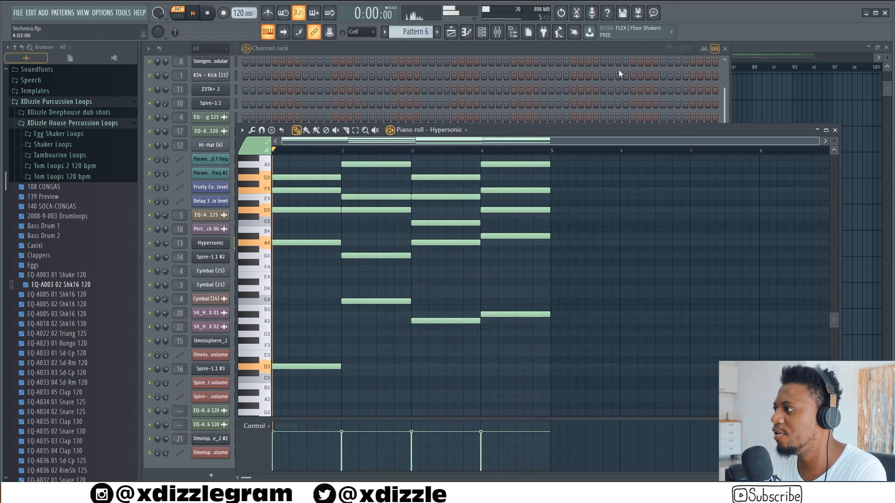
- Open Track 18's Pattern 9 from the playlist and examine the Omnisphere_2 chords in the piano roll
{"action": "left_click", "coordinate": [758, 50]}
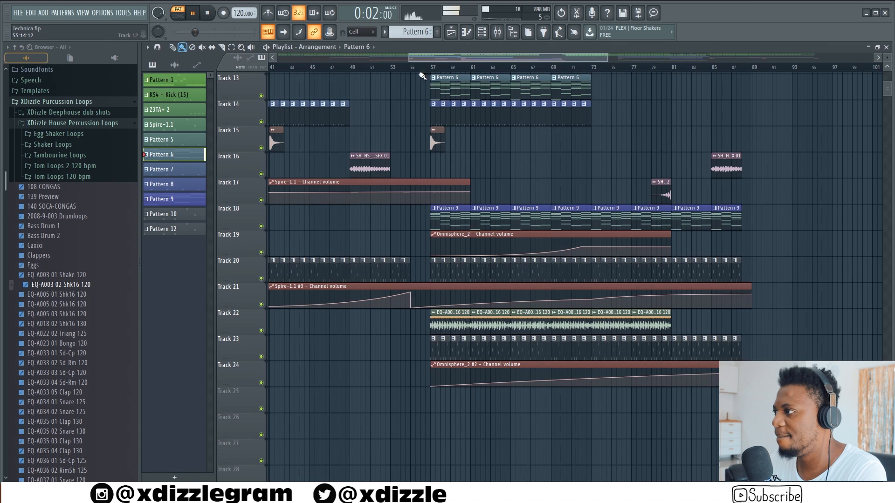
{"action": "double_click", "coordinate": [456, 216]}
{"action": "left_click", "coordinate": [311, 68]}
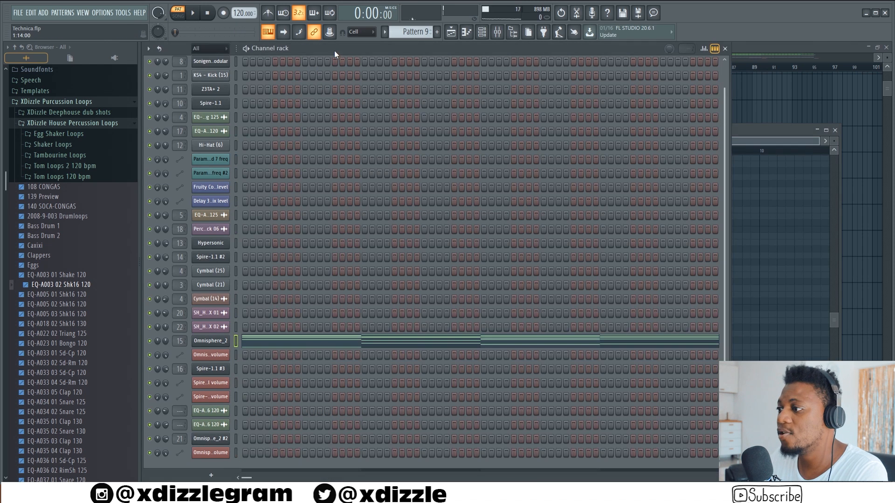
{"action": "left_click", "coordinate": [325, 344]}
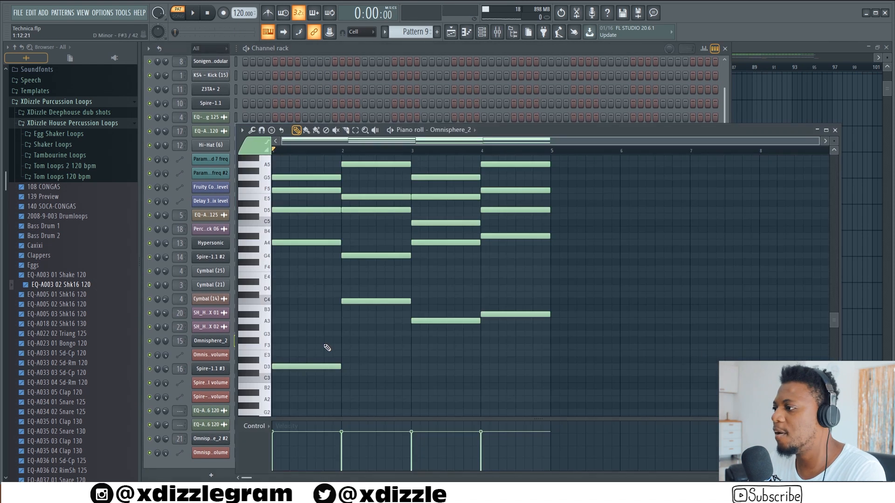
{"action": "scroll", "coordinate": [422, 211], "scroll_direction": "up", "scroll_amount": 2}
{"action": "left_click", "coordinate": [387, 49]}
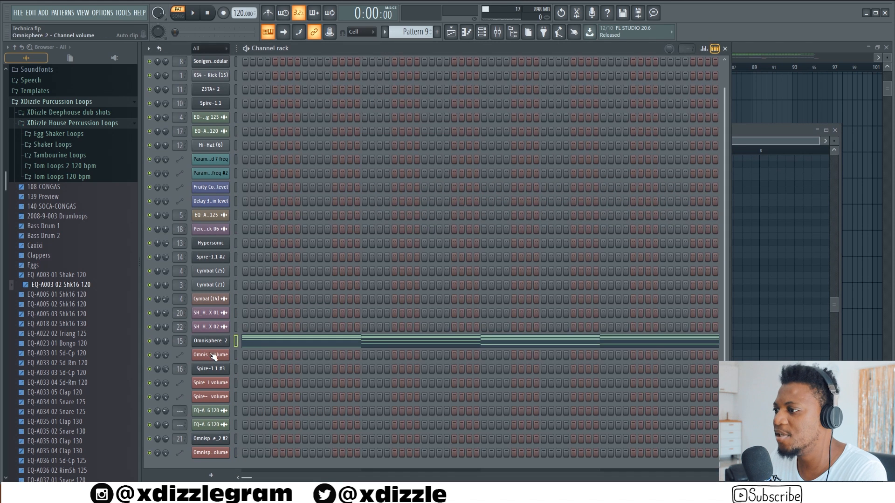
- Inspect the Omnisphere_2 plugin's patch, play Pattern 9, and check the channel's routing on mixer track 15
{"action": "left_click", "coordinate": [213, 342]}
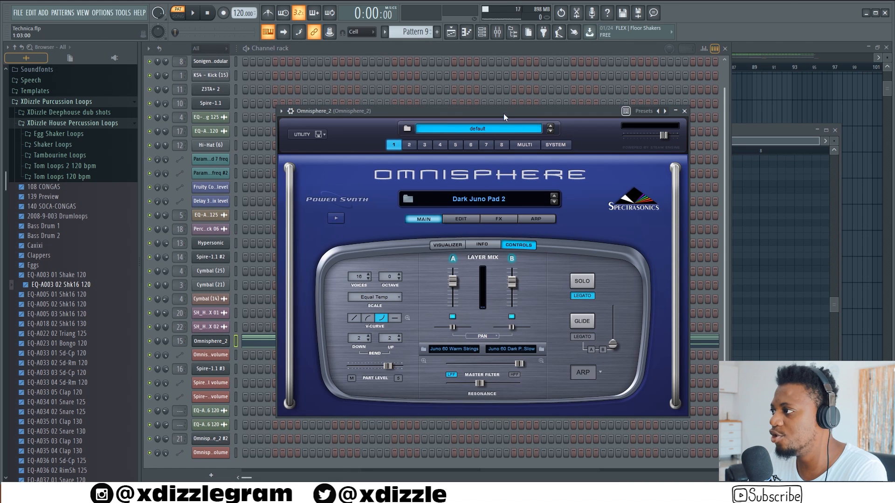
{"action": "left_click", "coordinate": [441, 46]}
{"action": "key", "text": "space"}
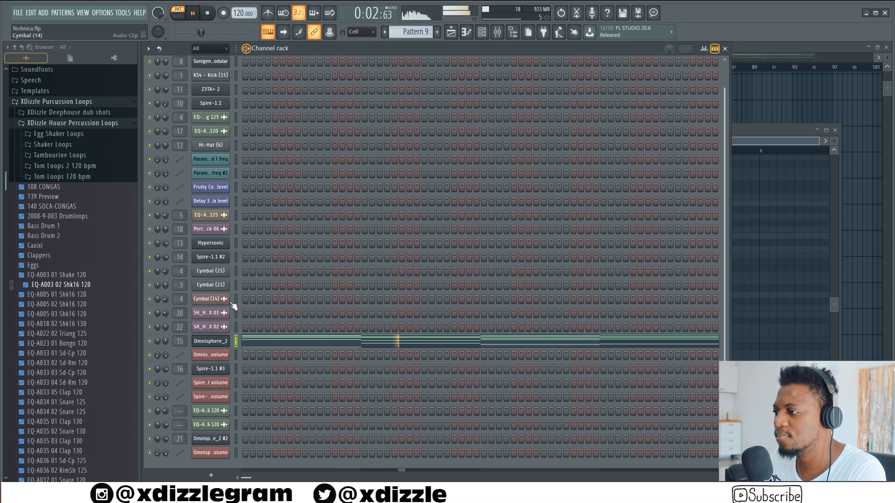
{"action": "double_click", "coordinate": [179, 342]}
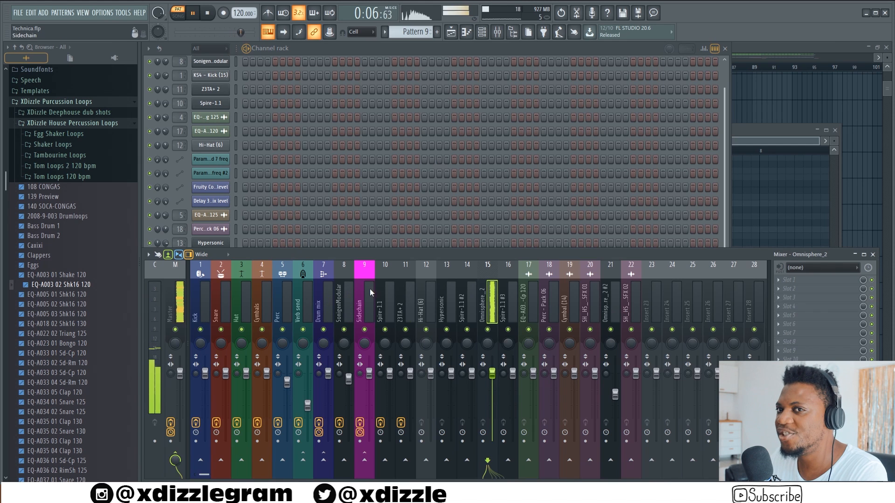
- Solo Track 13 in the playlist, unmute Track 18, and audition both pad parts together from bar 57
{"action": "left_click", "coordinate": [756, 49]}
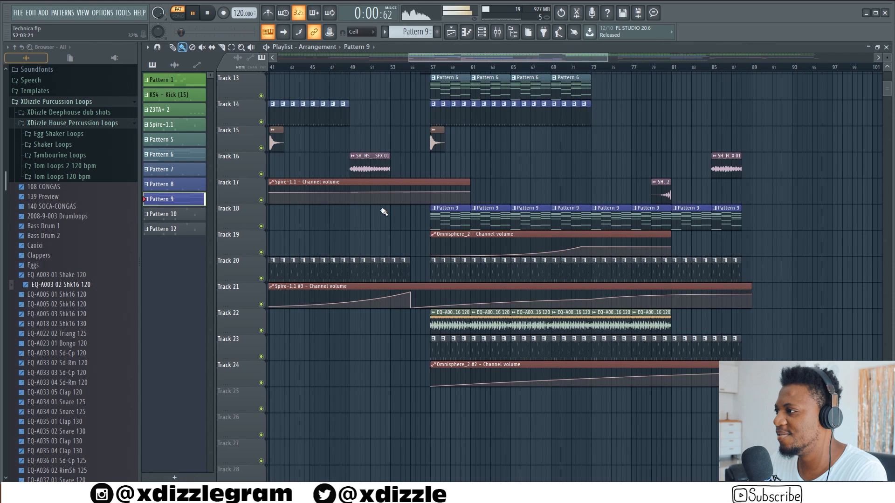
{"action": "left_click", "coordinate": [260, 95], "text": "ctrl"}
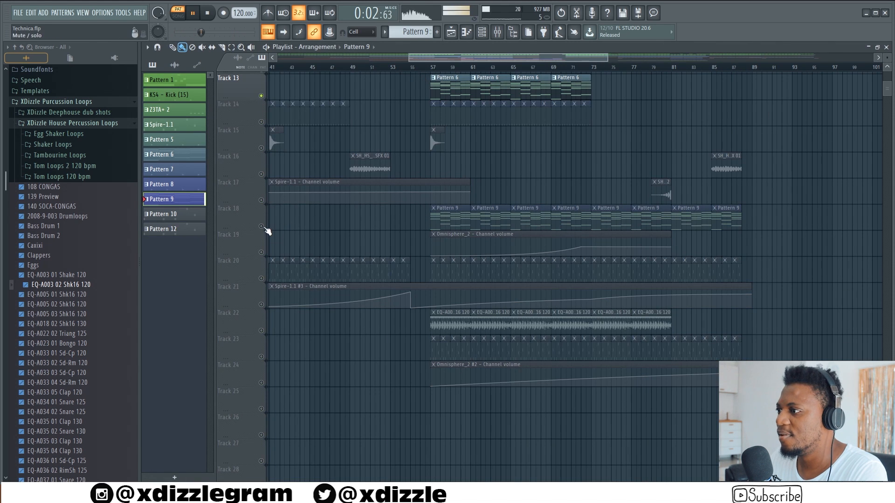
{"action": "left_click", "coordinate": [262, 226]}
{"action": "left_click", "coordinate": [437, 67]}
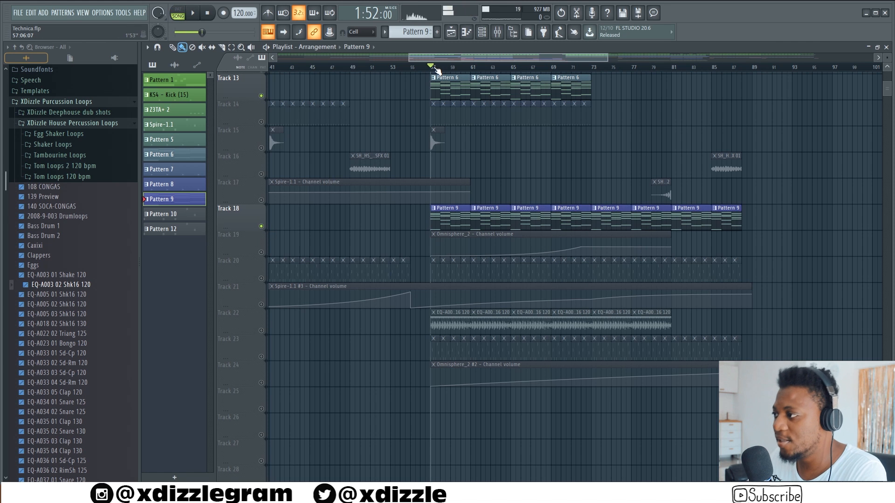
{"action": "key", "text": "space"}
{"action": "scroll", "coordinate": [480, 69], "scroll_direction": "up", "scroll_amount": 2}
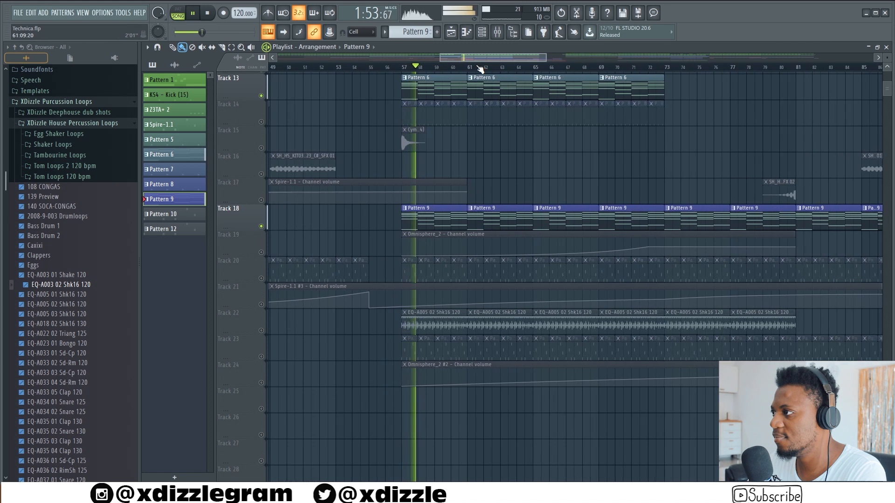
{"action": "scroll", "coordinate": [480, 69], "scroll_direction": "up", "scroll_amount": 1}
{"action": "key", "text": "space"}
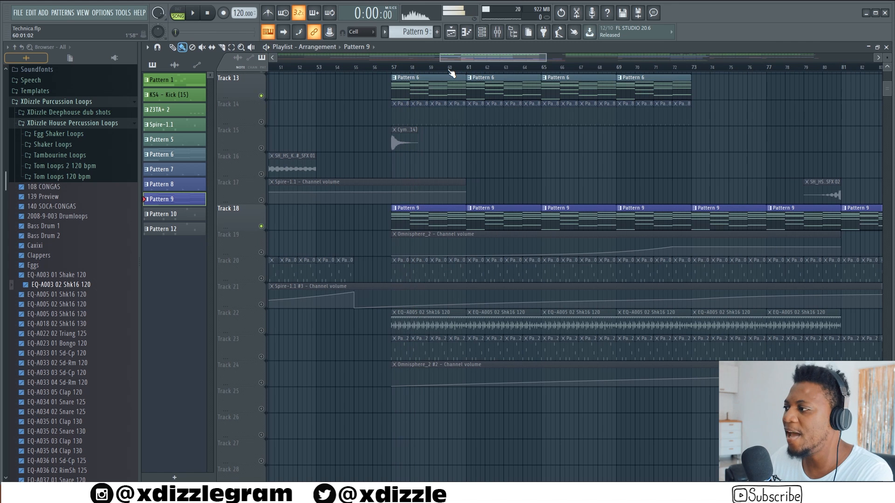
- Unmute Track 19's Omnisphere_2 channel volume automation and play the pads with it from bar 57
{"action": "left_click", "coordinate": [259, 245]}
{"action": "key", "text": "space"}
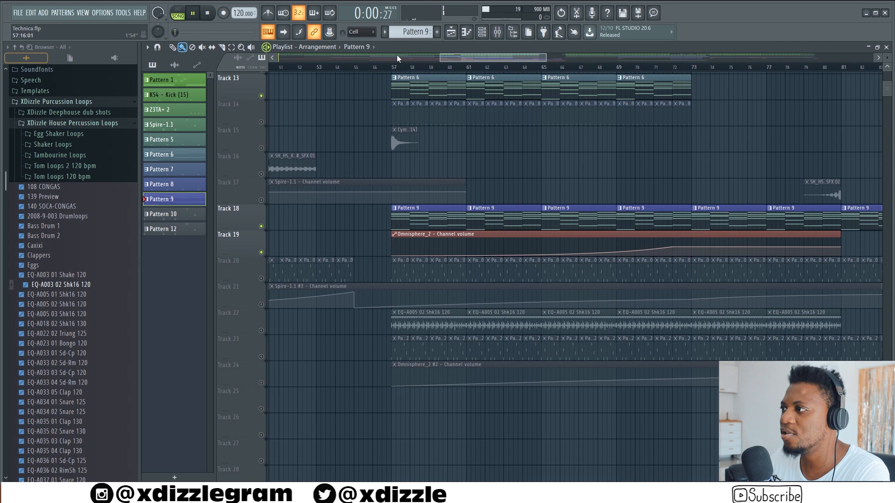
{"action": "left_click", "coordinate": [394, 68]}
{"action": "scroll", "coordinate": [425, 72], "scroll_direction": "down", "scroll_amount": 2}
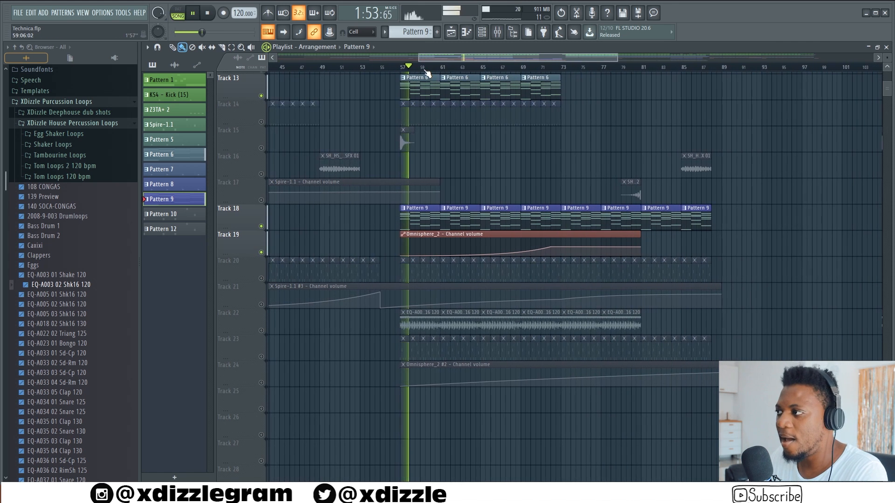
{"action": "left_click_drag", "start_coordinate": [438, 58], "coordinate": [444, 58]}
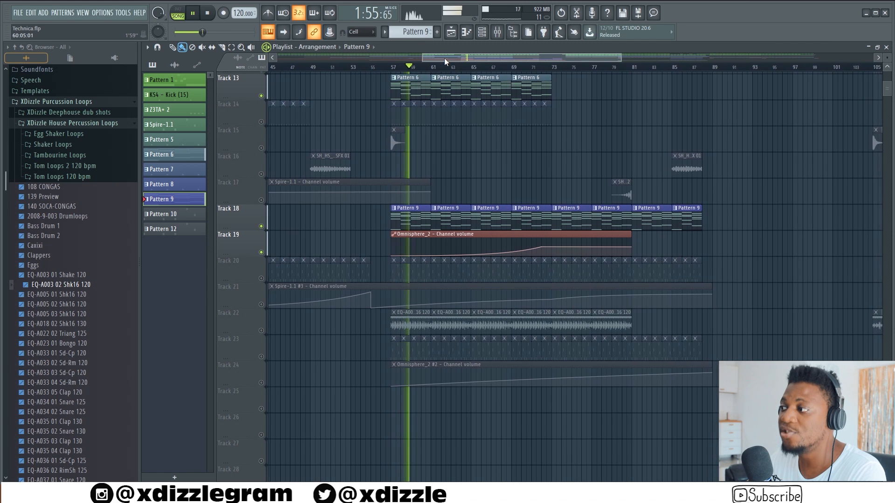
- Compare the pads by playing from bar 69 and again from about bar 73, where Track 13's clips end
{"action": "left_click", "coordinate": [514, 67]}
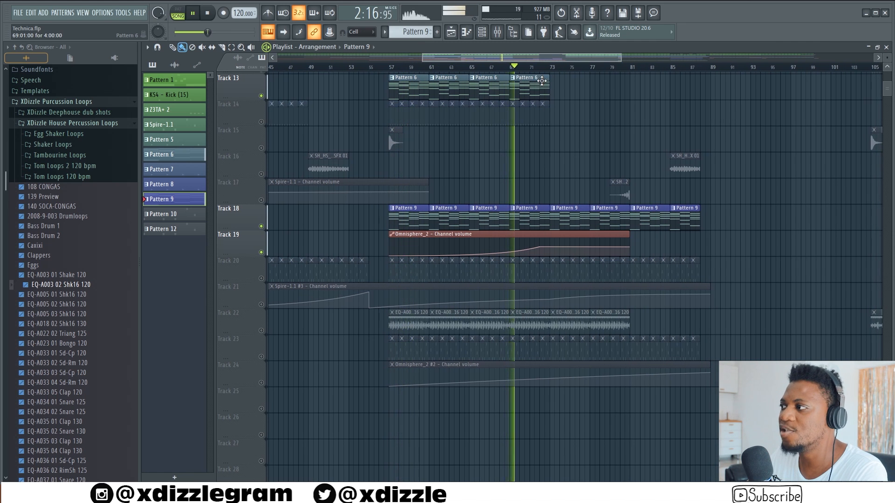
{"action": "key", "text": "space"}
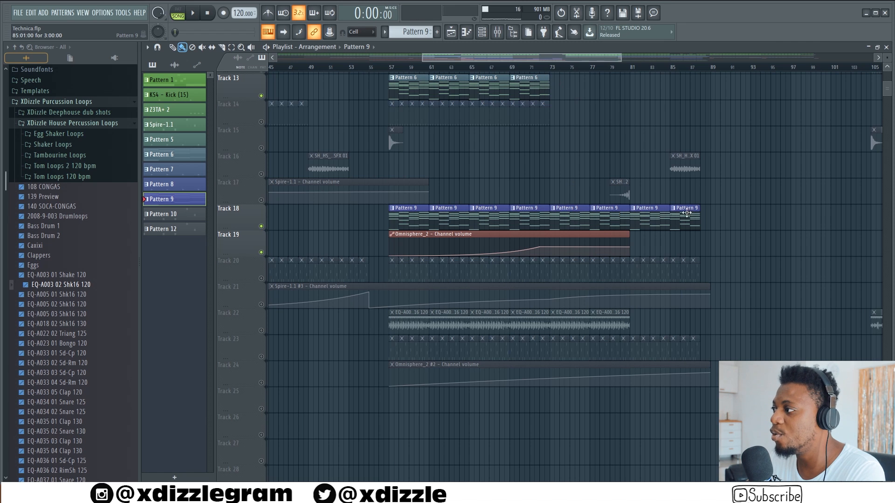
{"action": "left_click", "coordinate": [548, 68]}
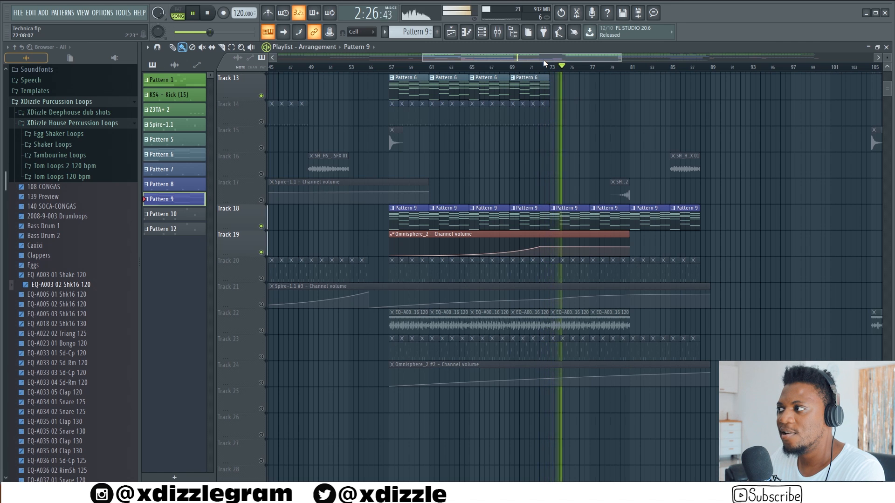
- Unmute Tracks 14, 20 and 22 one after another while playing the pads from about bar 71
{"action": "key", "text": "space"}
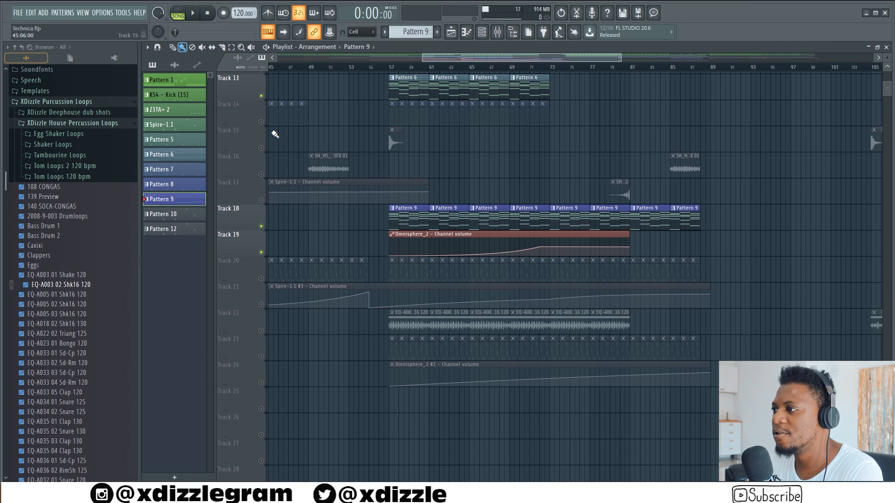
{"action": "left_click", "coordinate": [262, 122]}
{"action": "left_click", "coordinate": [536, 68]}
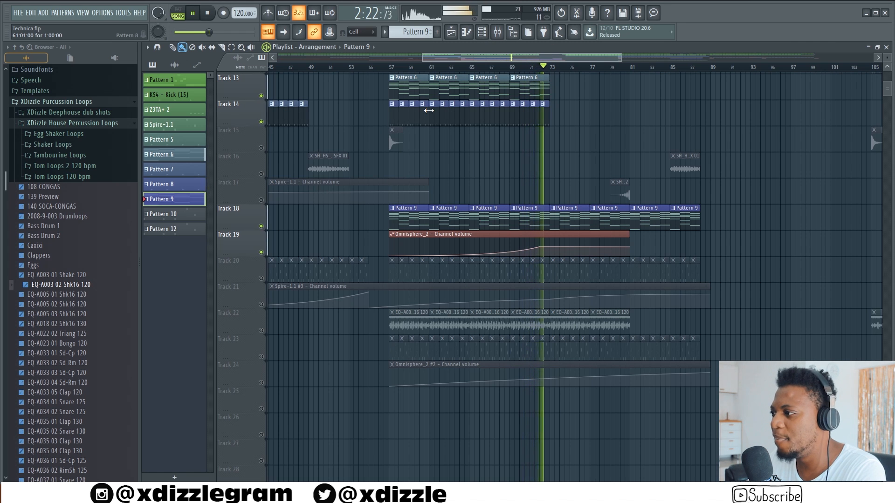
{"action": "left_click", "coordinate": [262, 278]}
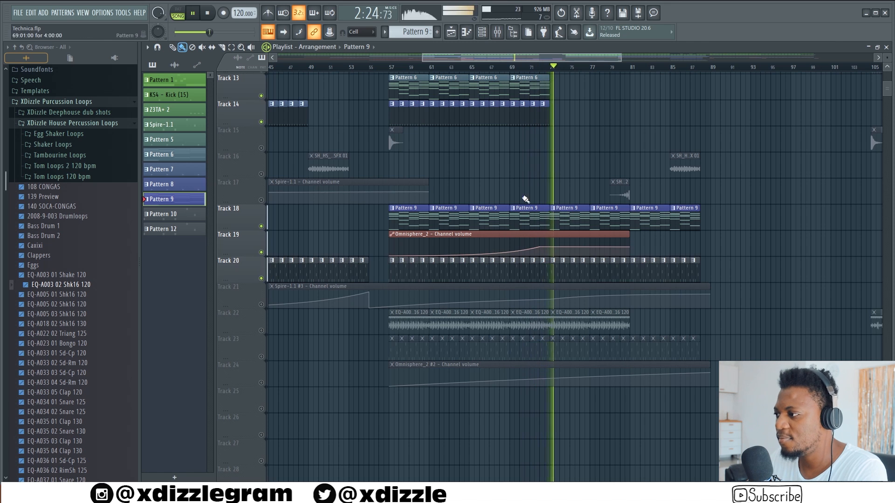
{"action": "left_click", "coordinate": [262, 331]}
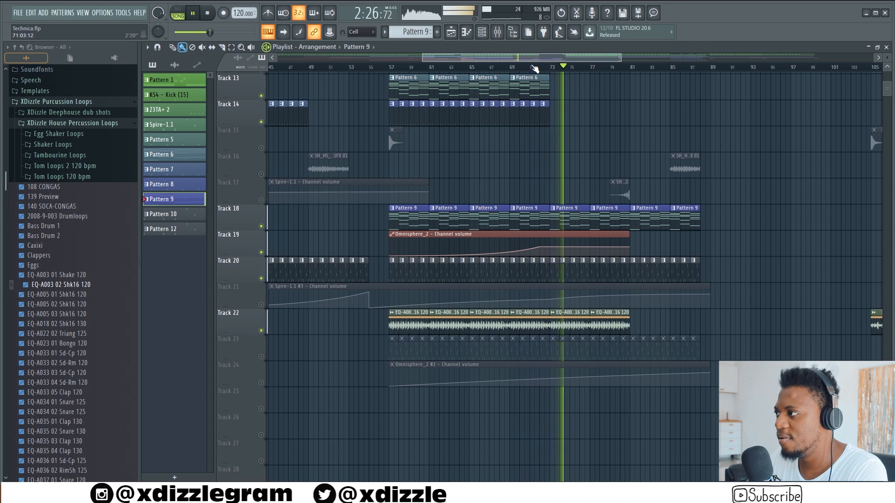
{"action": "scroll", "coordinate": [574, 347], "scroll_direction": "up", "scroll_amount": 2}
{"action": "key", "text": "space"}
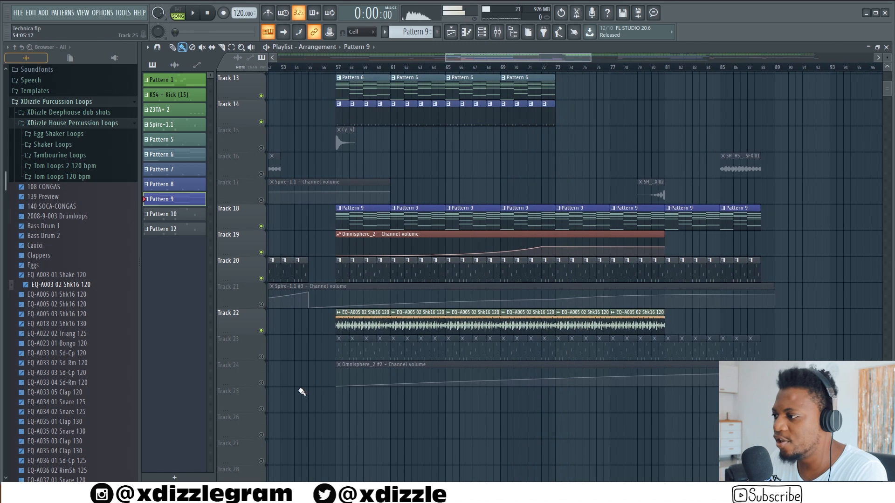
- Unmute Track 23 and play it with the other active tracks from about bar 71
{"action": "left_click", "coordinate": [262, 356]}
{"action": "left_click", "coordinate": [529, 69]}
{"action": "key", "text": "space"}
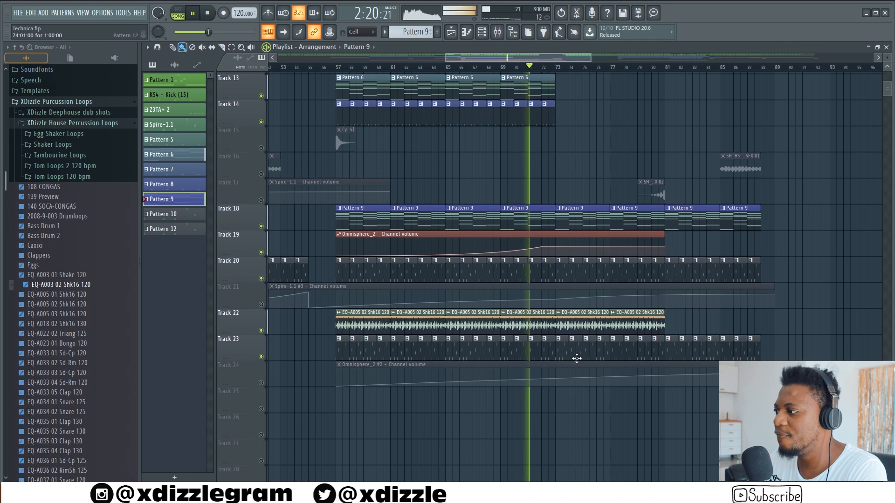
- Open Track 23's Pattern 12, inspect the Omnisphere_2 #2 patch behind it, and return to the playlist
{"action": "double_click", "coordinate": [565, 351]}
{"action": "left_click", "coordinate": [357, 50]}
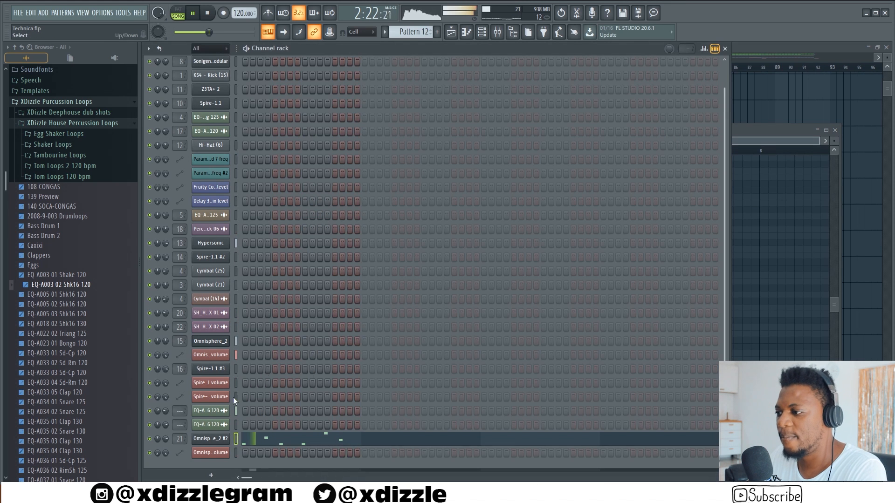
{"action": "left_click", "coordinate": [211, 438]}
{"action": "key", "text": "space"}
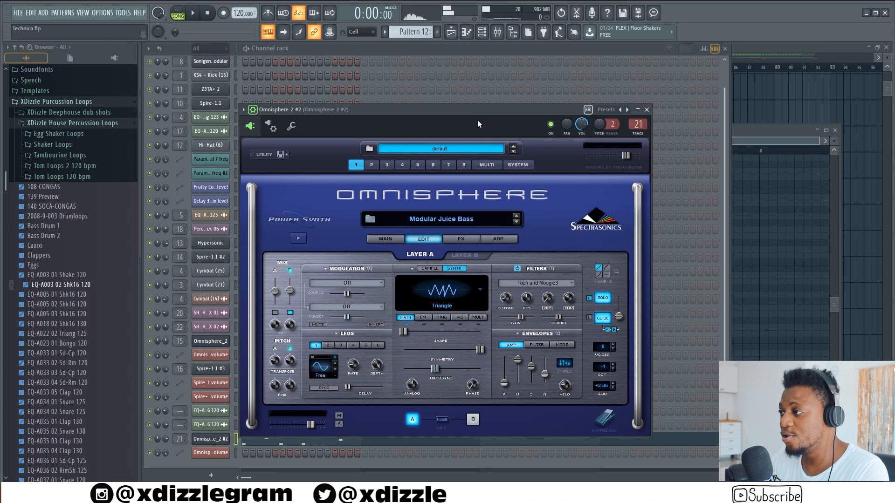
{"action": "left_click", "coordinate": [762, 53]}
- Unmute Track 24's Omnisphere_2 #2 channel volume automation, playing from bar 76 and again from about bar 83
{"action": "left_click", "coordinate": [598, 72]}
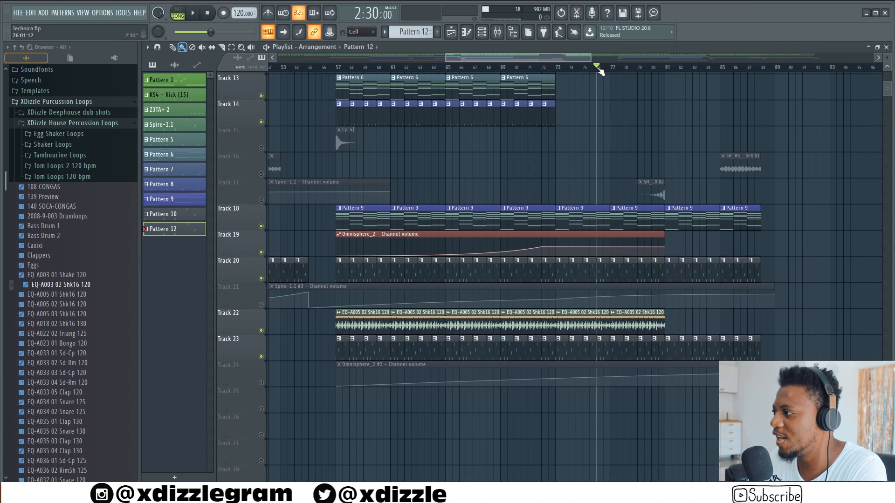
{"action": "key", "text": "space"}
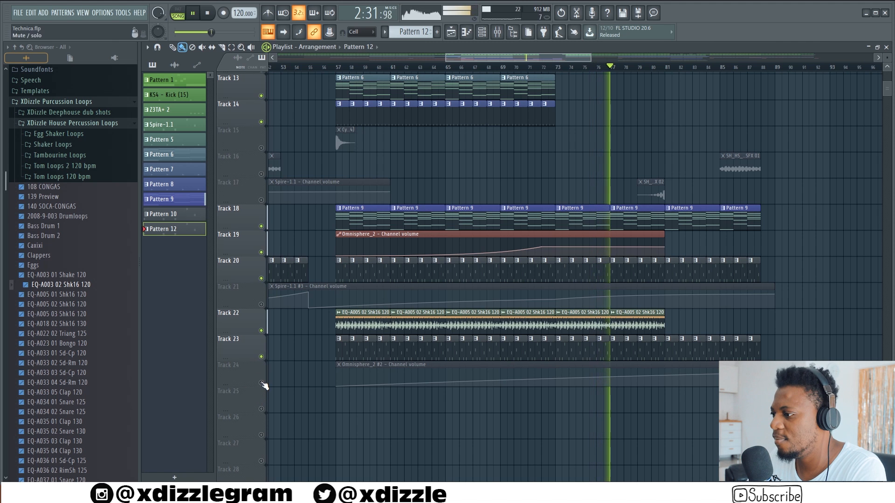
{"action": "key", "text": "space"}
{"action": "scroll", "coordinate": [552, 65], "scroll_direction": "down", "scroll_amount": 3}
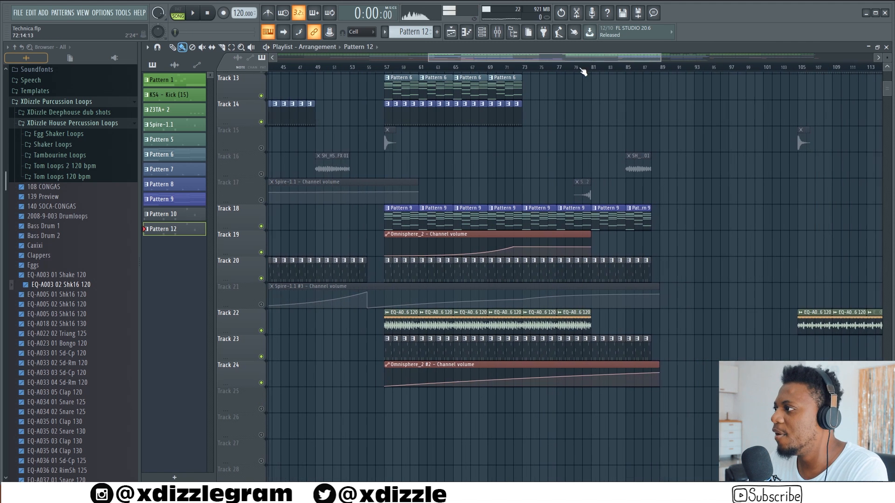
{"action": "left_click", "coordinate": [583, 67]}
{"action": "key", "text": "space"}
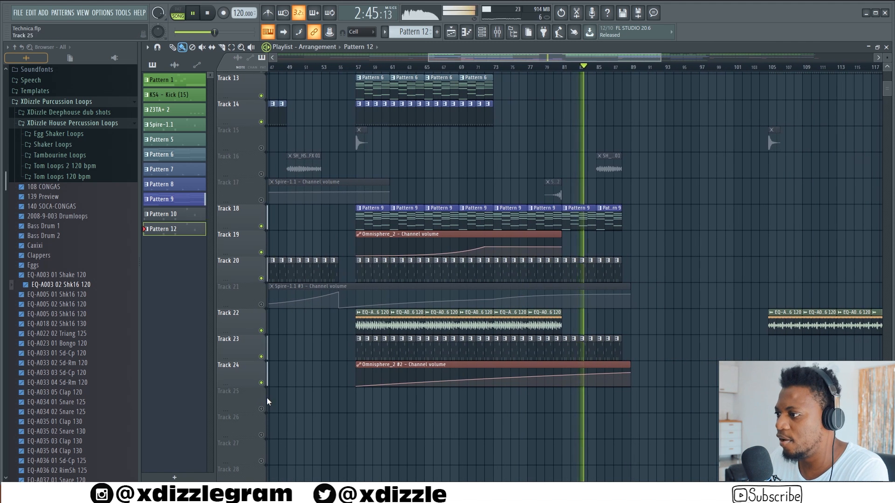
- Unmute all the playlist tracks and listen through the breakdown until the drums return at bar 89
{"action": "scroll", "coordinate": [643, 183], "scroll_direction": "up", "scroll_amount": 7}
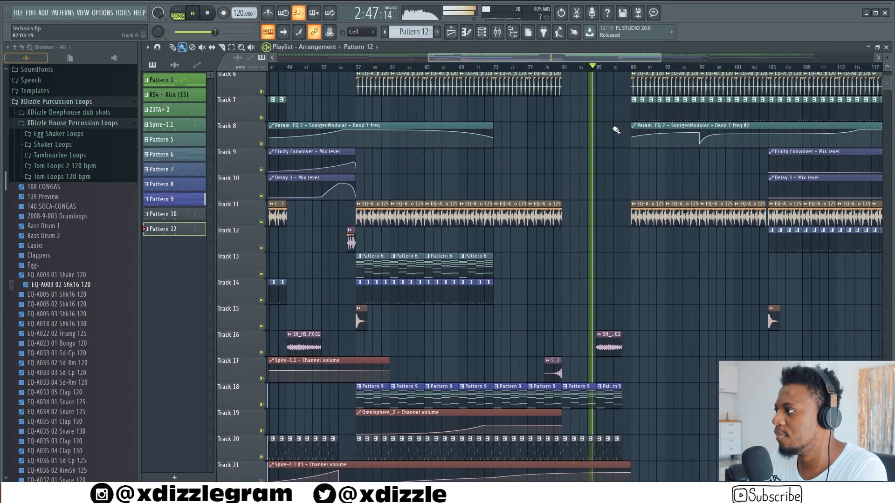
{"action": "scroll", "coordinate": [615, 131], "scroll_direction": "down", "scroll_amount": 4}
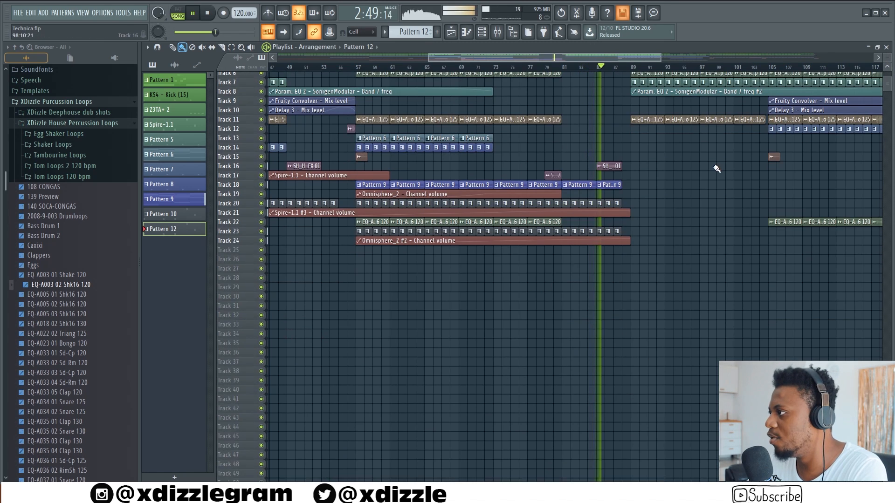
{"action": "scroll", "coordinate": [716, 169], "scroll_direction": "up", "scroll_amount": 5}
{"action": "scroll", "coordinate": [640, 70], "scroll_direction": "up", "scroll_amount": 4}
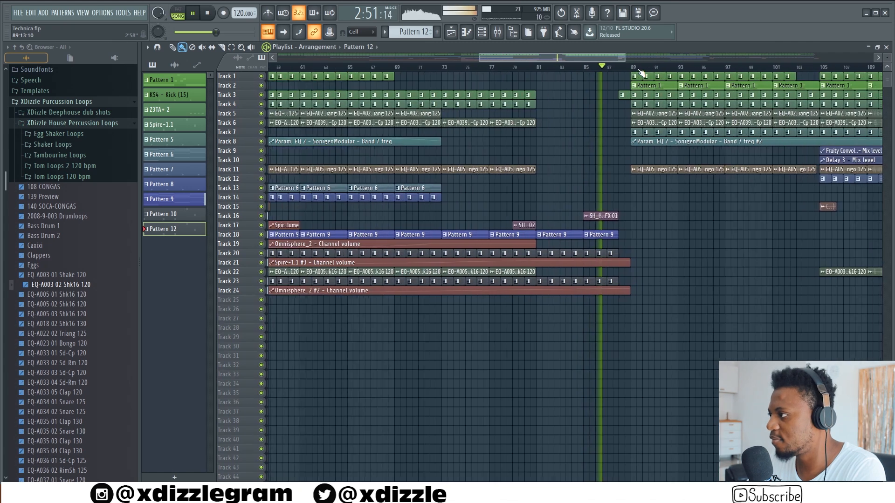
{"action": "scroll", "coordinate": [886, 58], "scroll_direction": "up", "scroll_amount": 2}
{"action": "scroll", "coordinate": [886, 58], "scroll_direction": "up", "scroll_amount": 2}
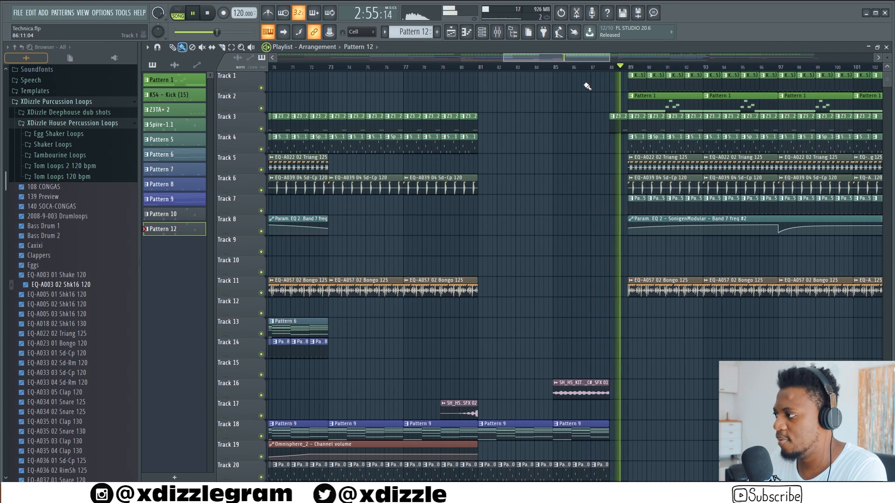
{"action": "scroll", "coordinate": [604, 68], "scroll_direction": "down", "scroll_amount": 2}
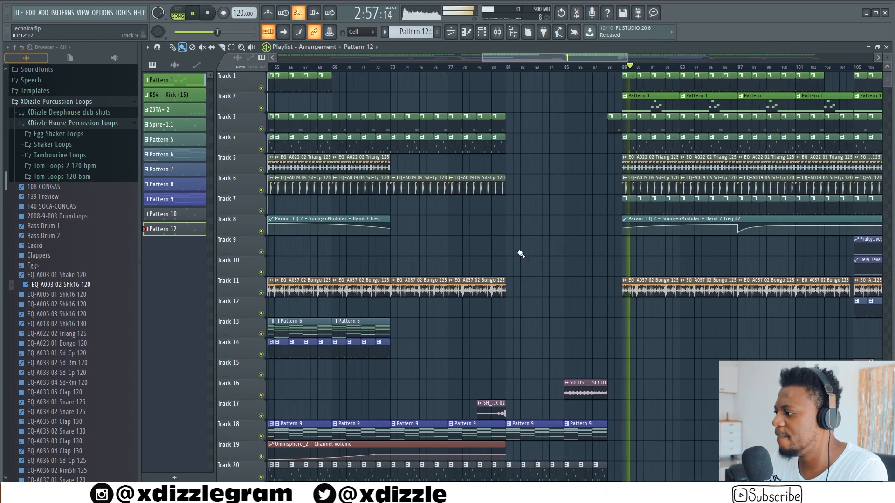
{"action": "key", "text": "space"}
- Play from just before bar 85, solo Track 16, and inspect the settings of its SH_HS_KIT03_123_C#_SFX 01 sample
{"action": "scroll", "coordinate": [560, 279], "scroll_direction": "down", "scroll_amount": 3}
{"action": "scroll", "coordinate": [578, 206], "scroll_direction": "down", "scroll_amount": 4}
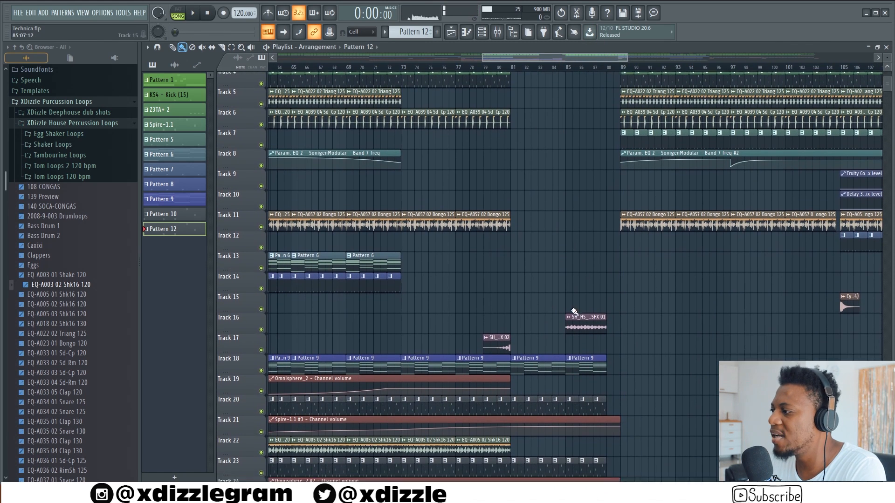
{"action": "scroll", "coordinate": [582, 69], "scroll_direction": "up", "scroll_amount": 3}
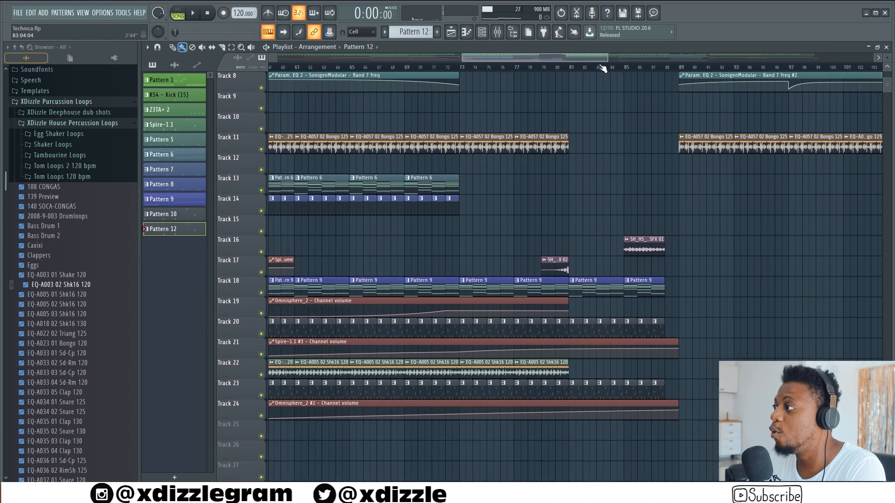
{"action": "left_click_drag", "start_coordinate": [591, 62], "coordinate": [604, 57]}
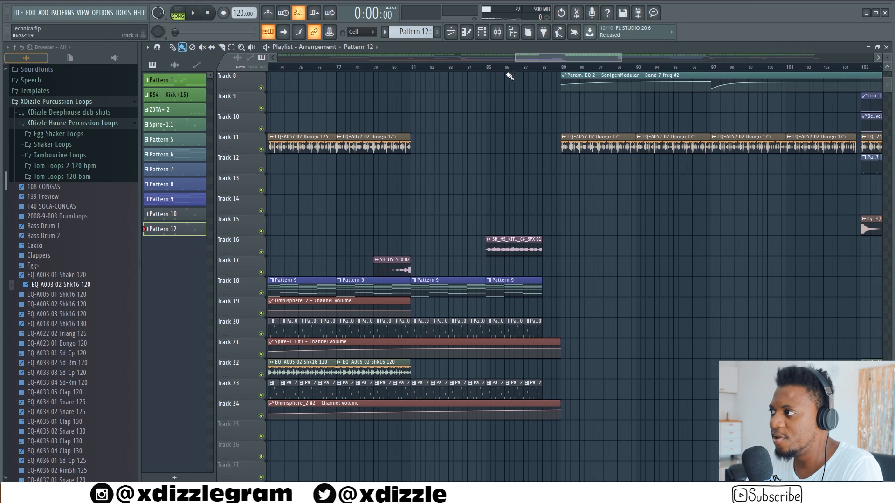
{"action": "left_click", "coordinate": [487, 69]}
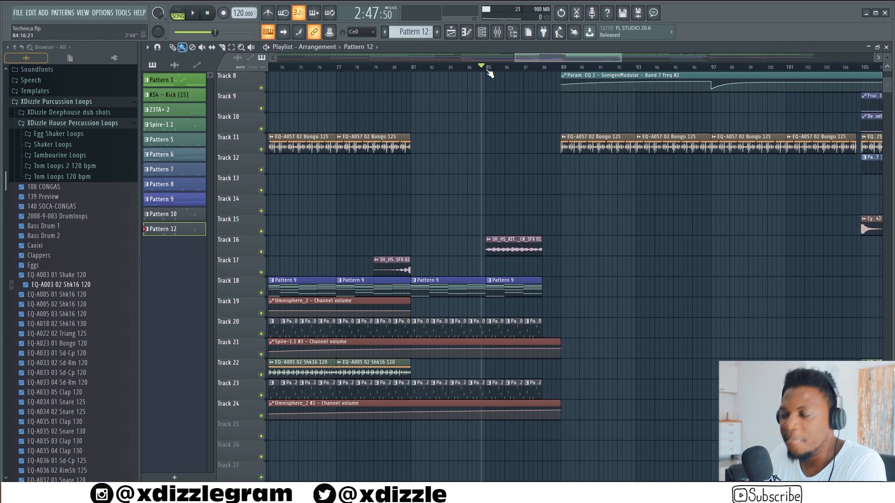
{"action": "key", "text": "space"}
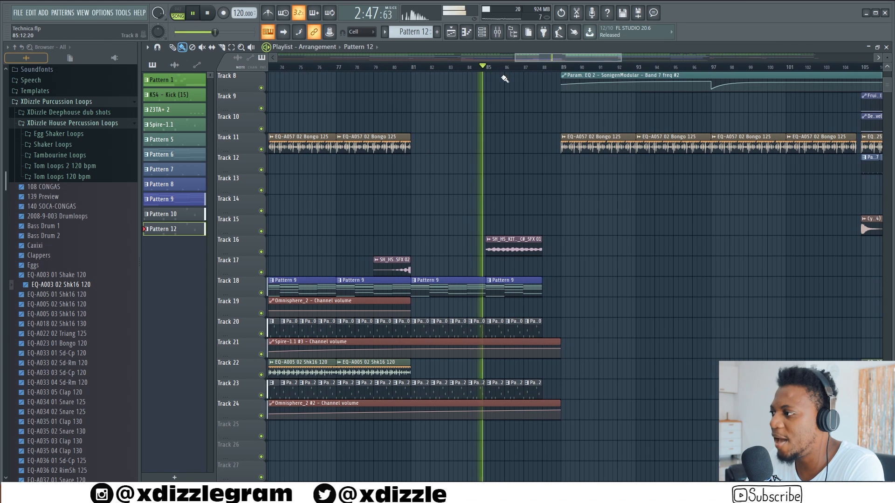
{"action": "right_click", "coordinate": [261, 252]}
{"action": "double_click", "coordinate": [500, 250]}
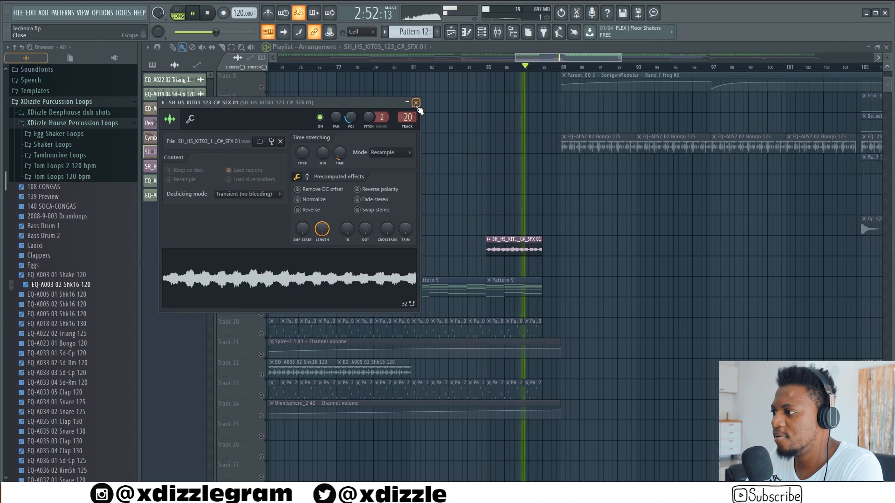
{"action": "key", "text": "space"}
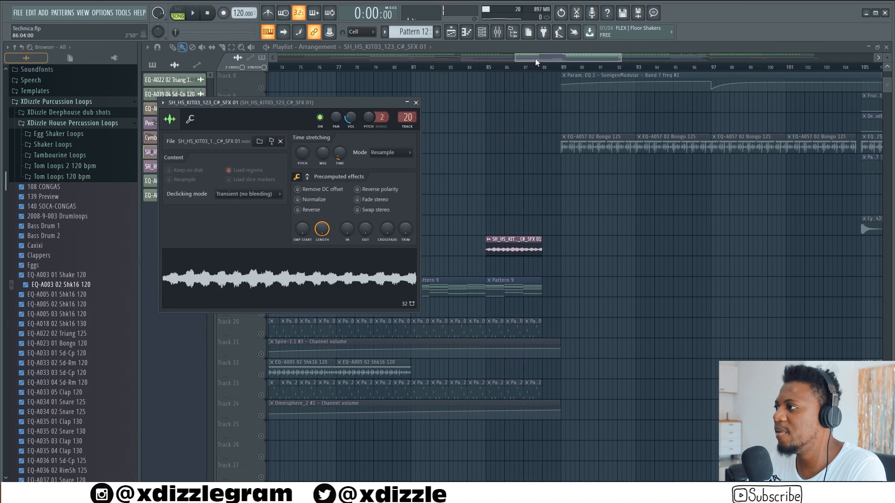
{"action": "scroll", "coordinate": [537, 65], "scroll_direction": "down", "scroll_amount": 8}
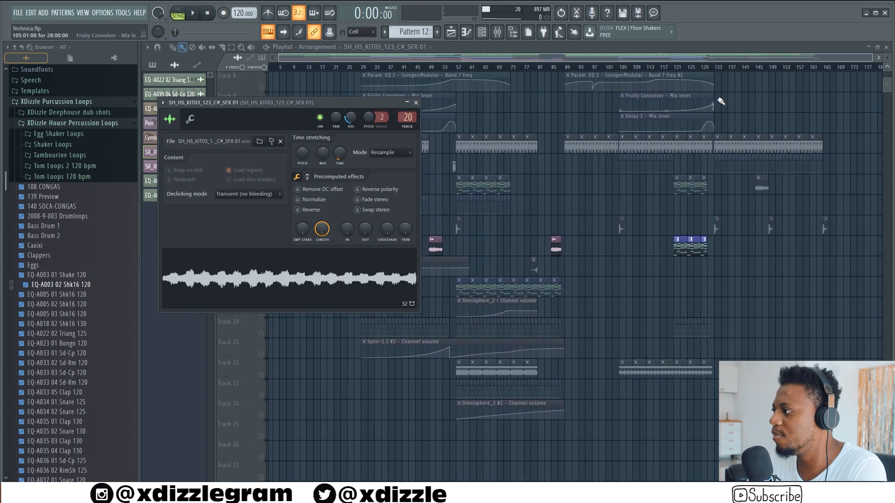
{"action": "key", "text": "Escape"}
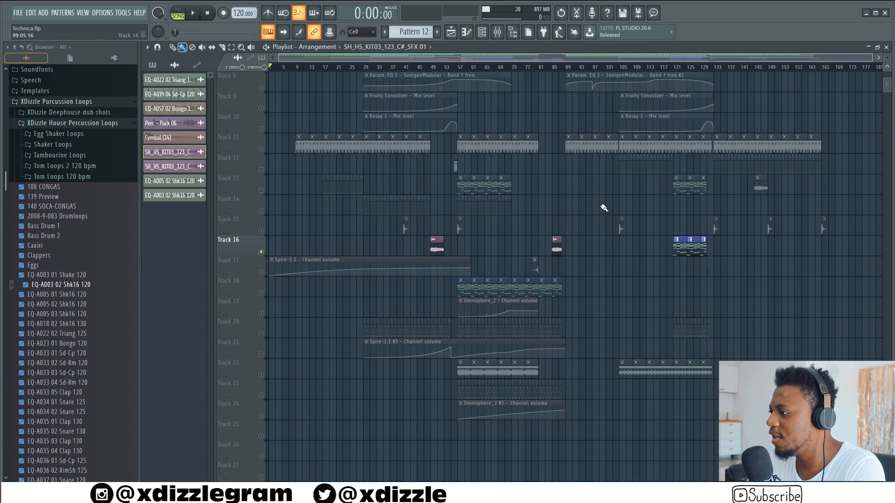
- Take Track 16 out of solo so that all playlist tracks are active
{"action": "scroll", "coordinate": [605, 203], "scroll_direction": "up", "scroll_amount": 5}
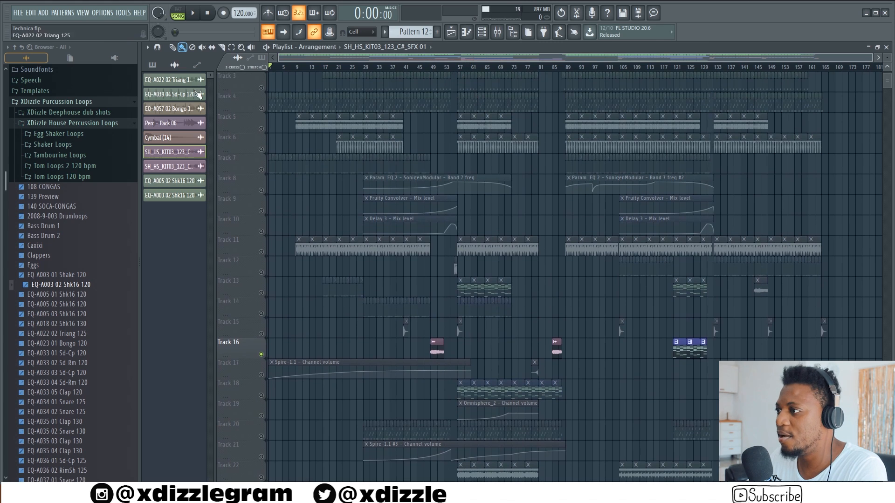
{"action": "right_click", "coordinate": [263, 88]}
{"action": "right_click", "coordinate": [263, 88]}
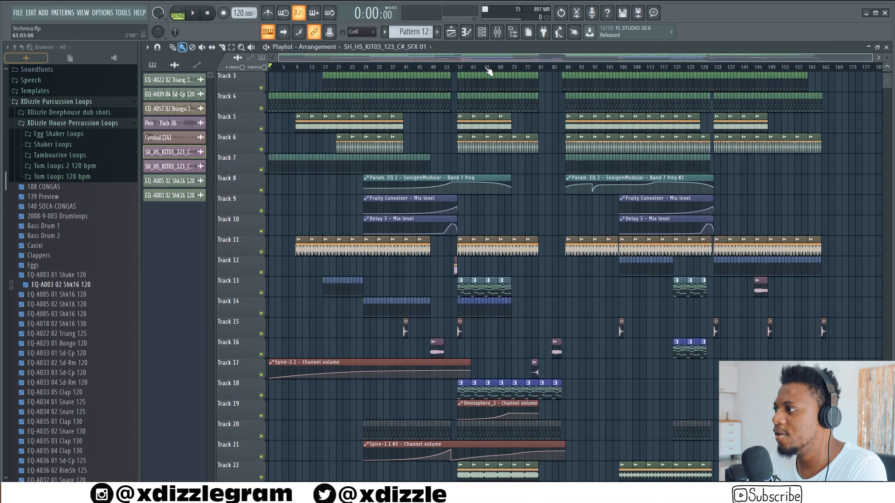
{"action": "key", "text": "space"}
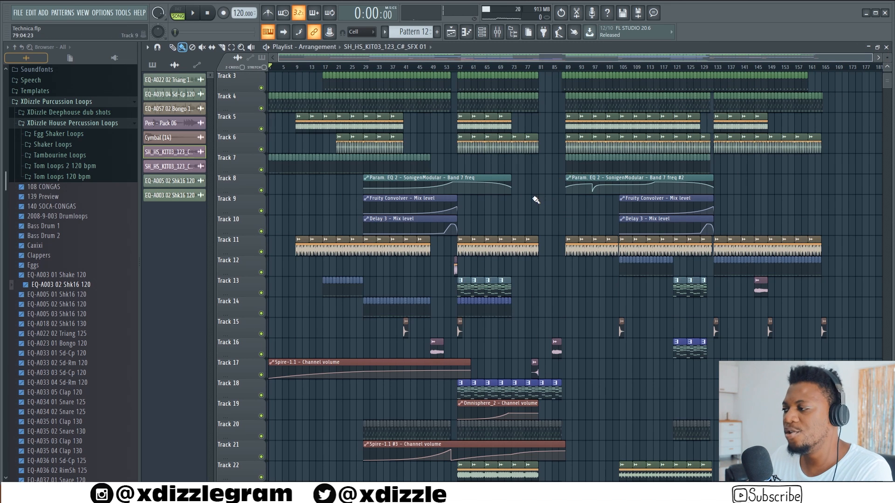
- Play the full arrangement from bar 52 and follow the transition into the pads at bar 57 across the tracks
{"action": "left_click", "coordinate": [447, 72]}
{"action": "scroll", "coordinate": [447, 72], "scroll_direction": "up", "scroll_amount": 5}
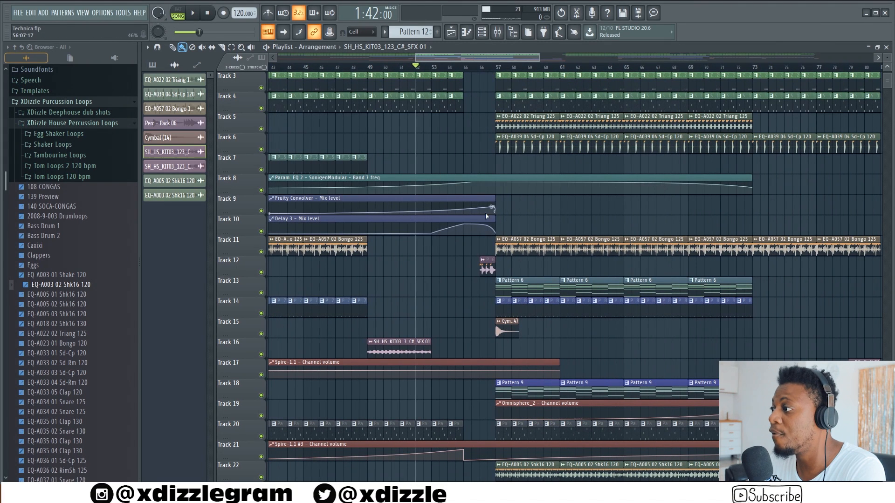
{"action": "key", "text": "space"}
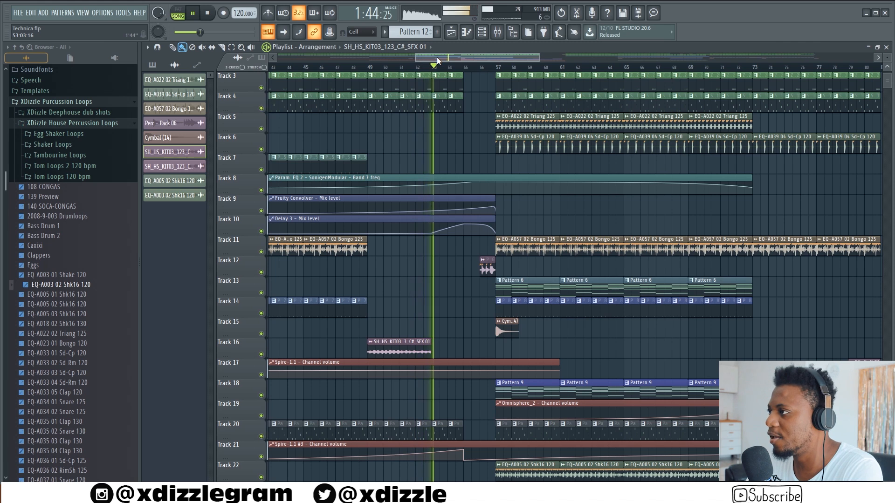
{"action": "left_click_drag", "start_coordinate": [437, 57], "coordinate": [445, 57]}
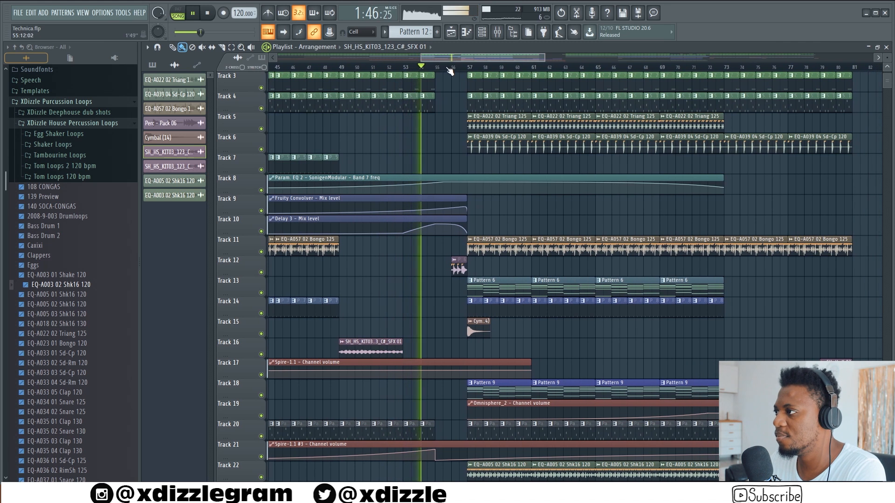
{"action": "scroll", "coordinate": [440, 70], "scroll_direction": "up", "scroll_amount": 3}
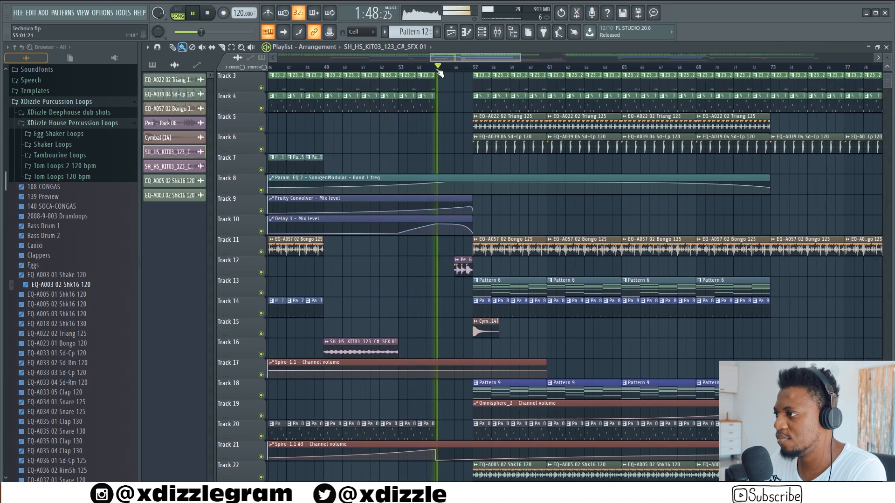
{"action": "scroll", "coordinate": [451, 121], "scroll_direction": "down", "scroll_amount": 5}
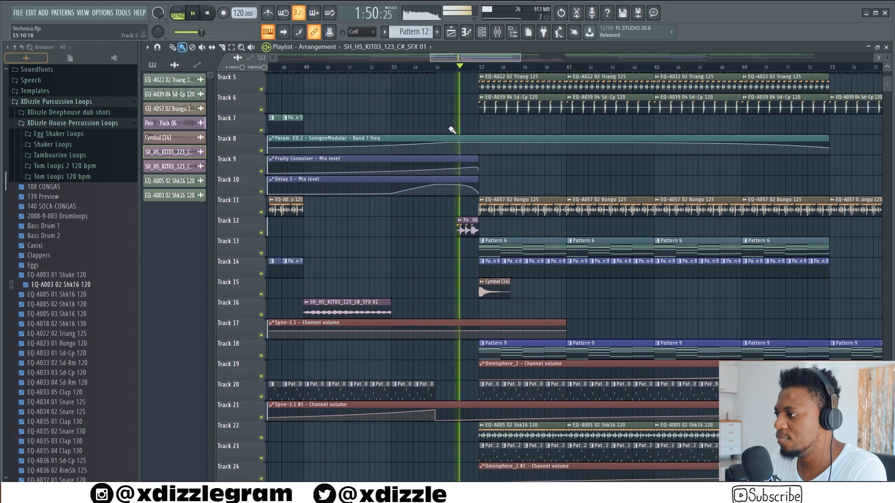
{"action": "scroll", "coordinate": [452, 121], "scroll_direction": "up", "scroll_amount": 7}
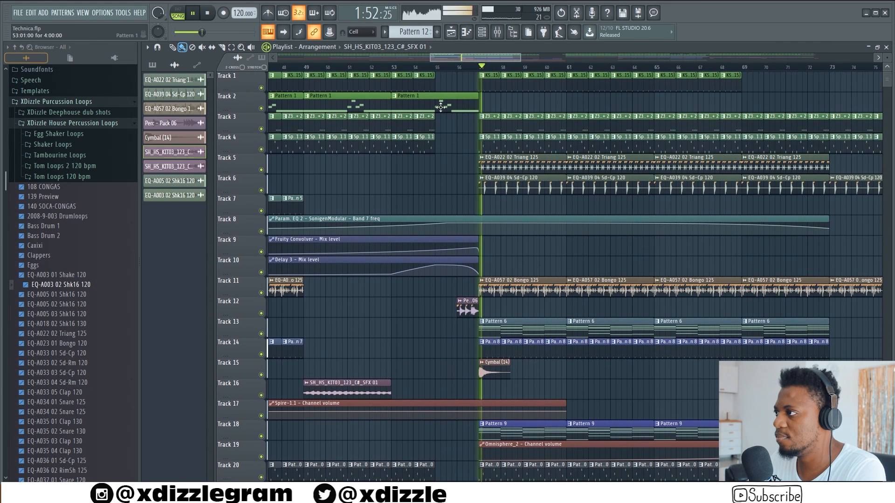
- Stop playback and isolate the Fruity Convolver and Delay 3 automation on Tracks 9 and 10 together with Track 4
{"action": "key", "text": "space"}
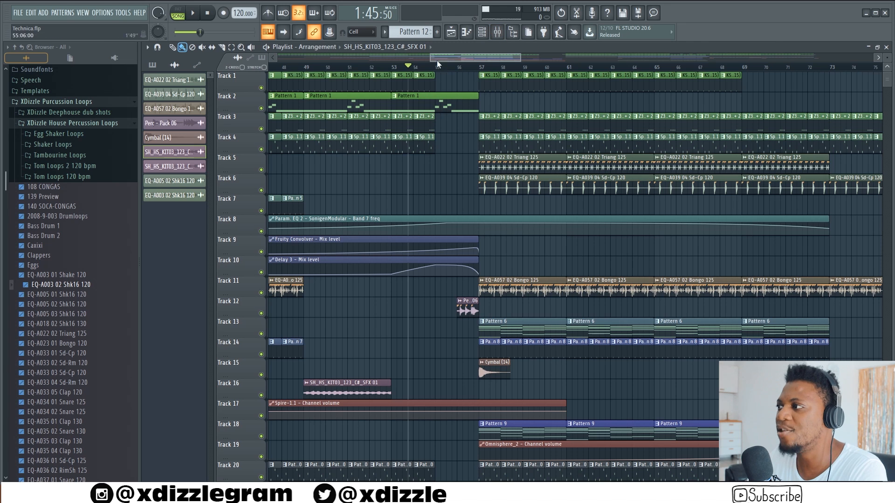
{"action": "right_click", "coordinate": [262, 252]}
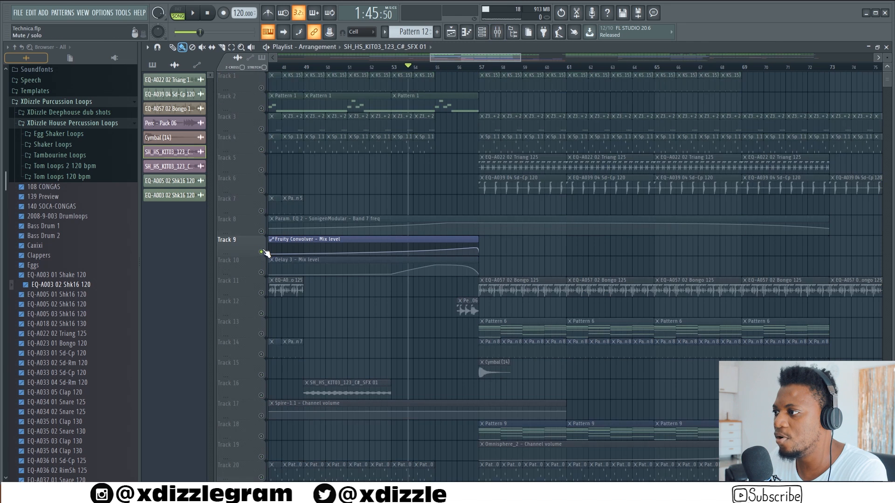
{"action": "left_click", "coordinate": [262, 272]}
{"action": "left_click", "coordinate": [262, 149]}
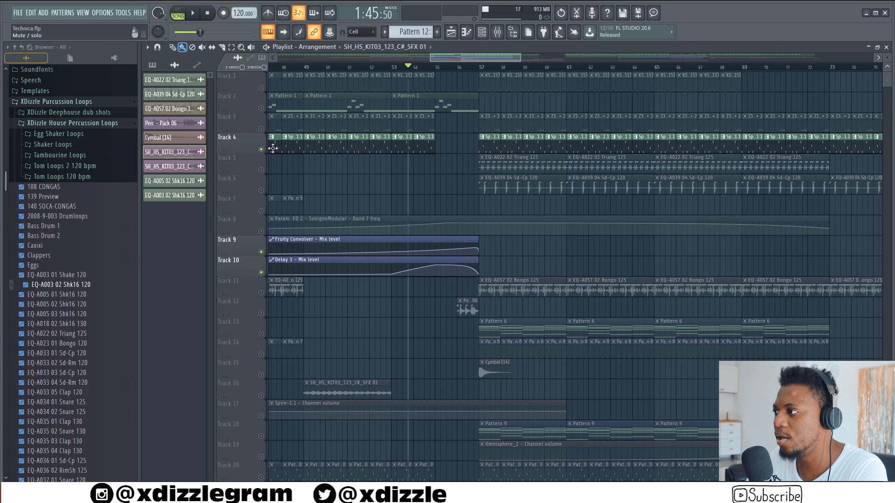
- Audition Track 4 with its Convolver and Delay 3 mix automation from about bar 49 and bar 54 up to bar 57
{"action": "key", "text": "space"}
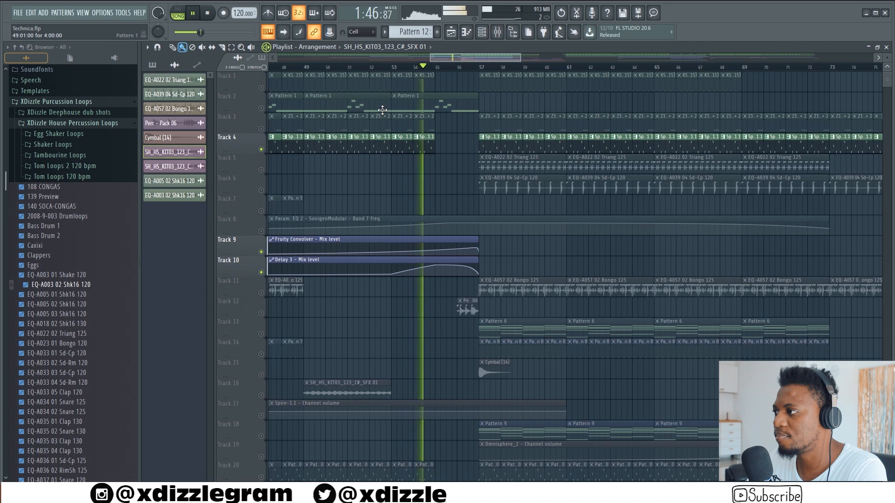
{"action": "left_click", "coordinate": [337, 66]}
{"action": "left_click", "coordinate": [300, 66]}
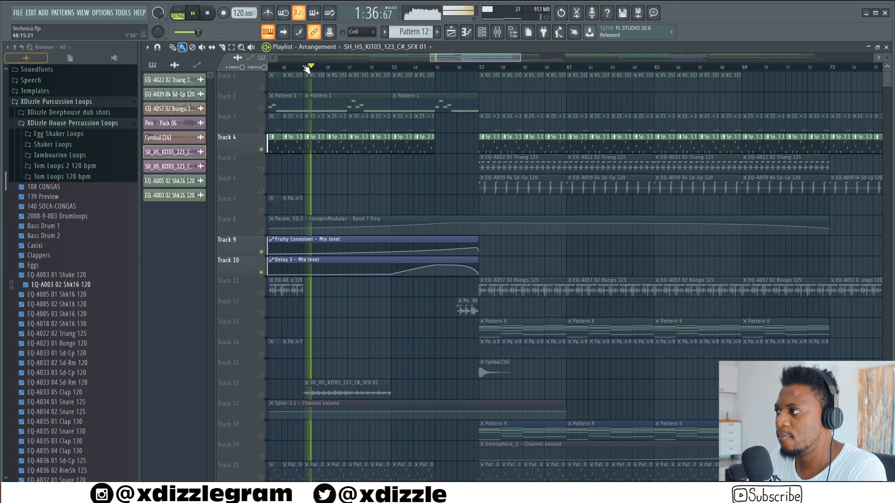
{"action": "left_click", "coordinate": [411, 67]}
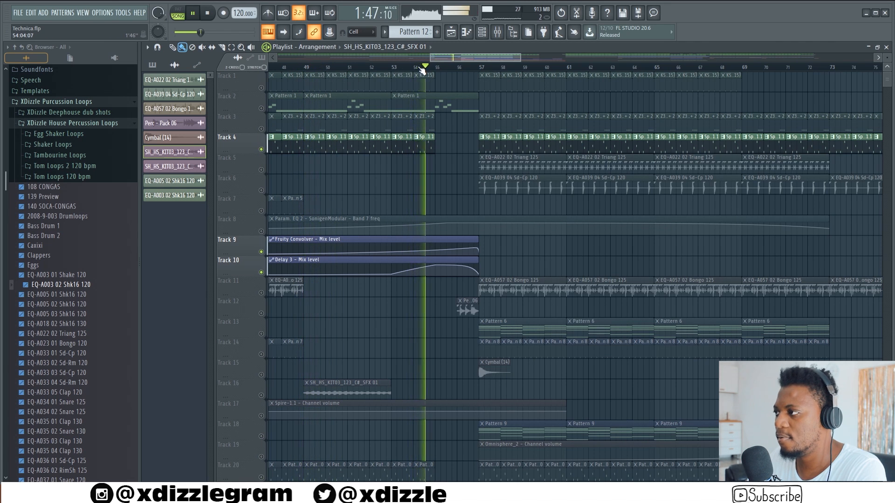
{"action": "scroll", "coordinate": [427, 205], "scroll_direction": "down", "scroll_amount": 2}
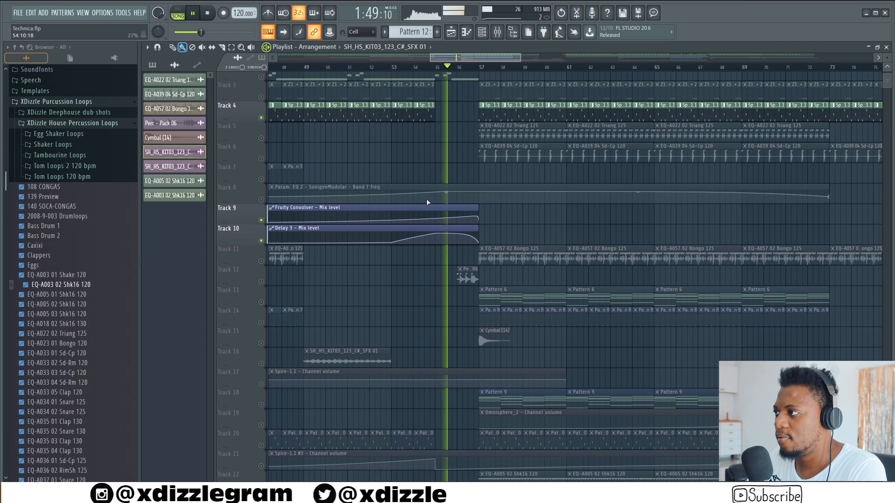
{"action": "scroll", "coordinate": [427, 202], "scroll_direction": "up", "scroll_amount": 2}
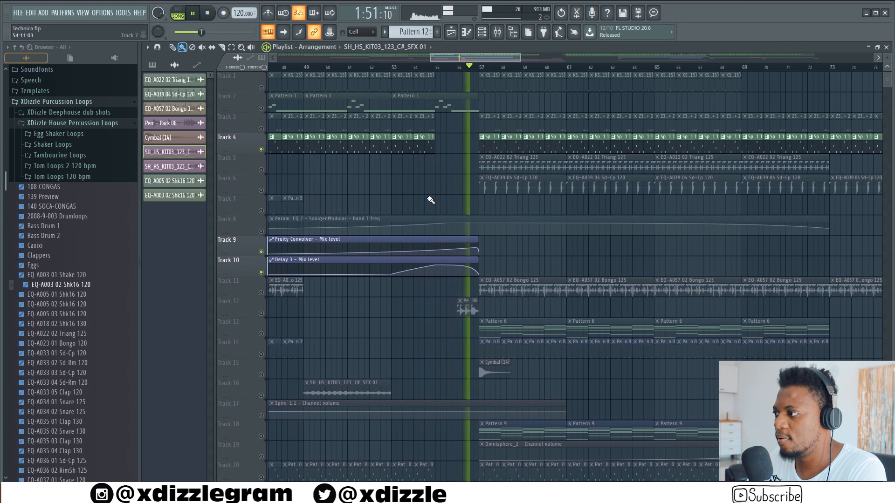
{"action": "key", "text": "space"}
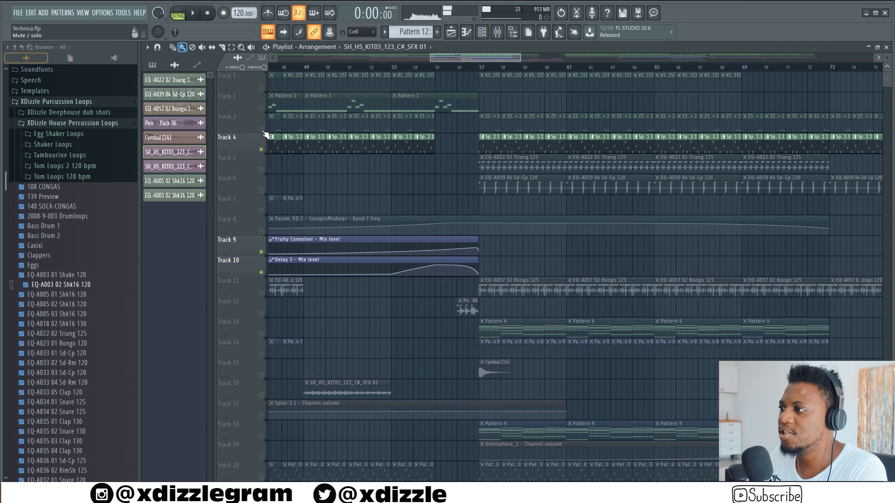
- Play the transition from about bar 54 while adding Tracks 3, 1 and 12 to the active tracks
{"action": "left_click", "coordinate": [262, 129]}
{"action": "left_click", "coordinate": [414, 71]}
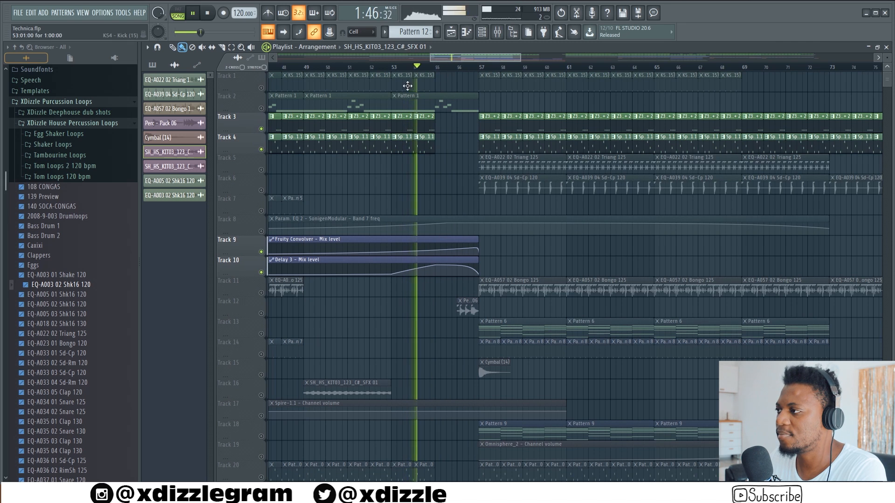
{"action": "left_click", "coordinate": [261, 88]}
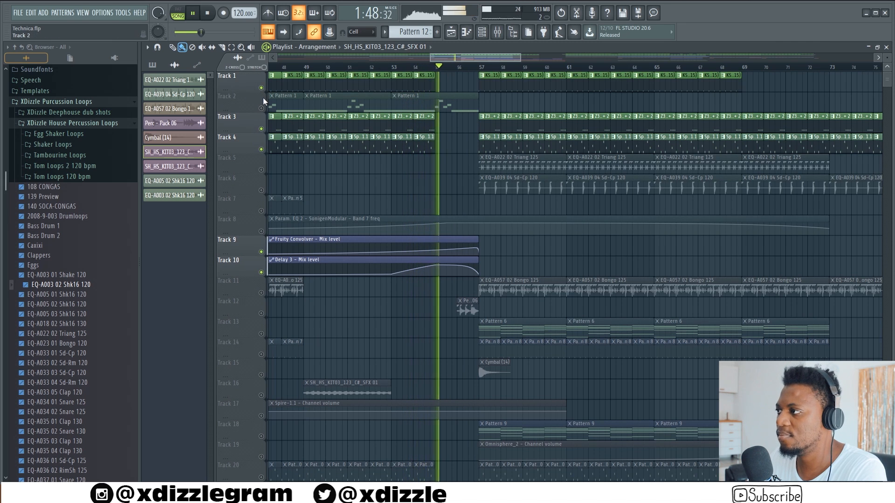
{"action": "left_click", "coordinate": [262, 314]}
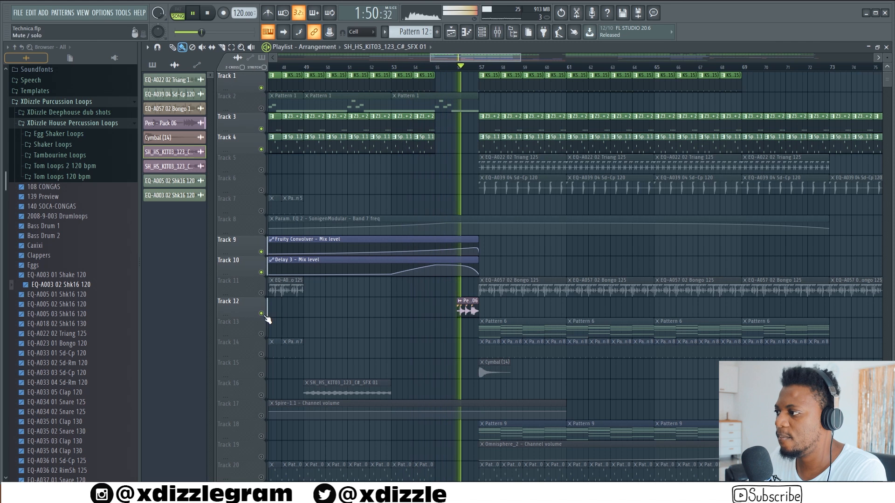
- Stop playback and inspect the sample settings of the Perc - Pack 06 clip on Track 12
{"action": "scroll", "coordinate": [472, 69], "scroll_direction": "up", "scroll_amount": 1}
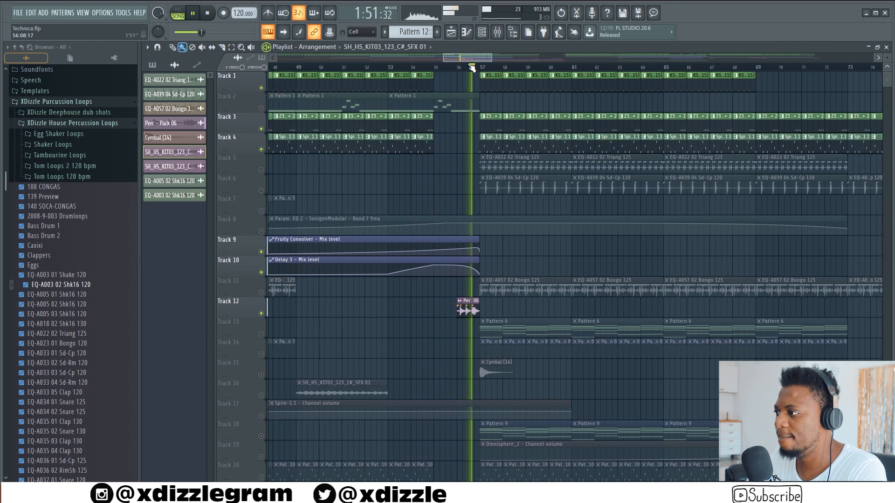
{"action": "key", "text": "space"}
{"action": "double_click", "coordinate": [477, 312]}
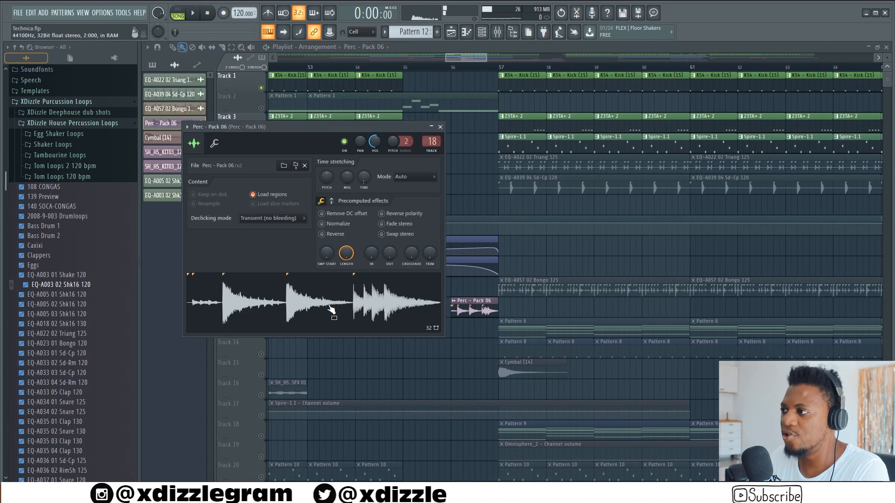
{"action": "left_click", "coordinate": [440, 126]}
- Reactivate all the playlist tracks
{"action": "scroll", "coordinate": [459, 52], "scroll_direction": "down", "scroll_amount": 1}
{"action": "scroll", "coordinate": [460, 55], "scroll_direction": "down", "scroll_amount": 4}
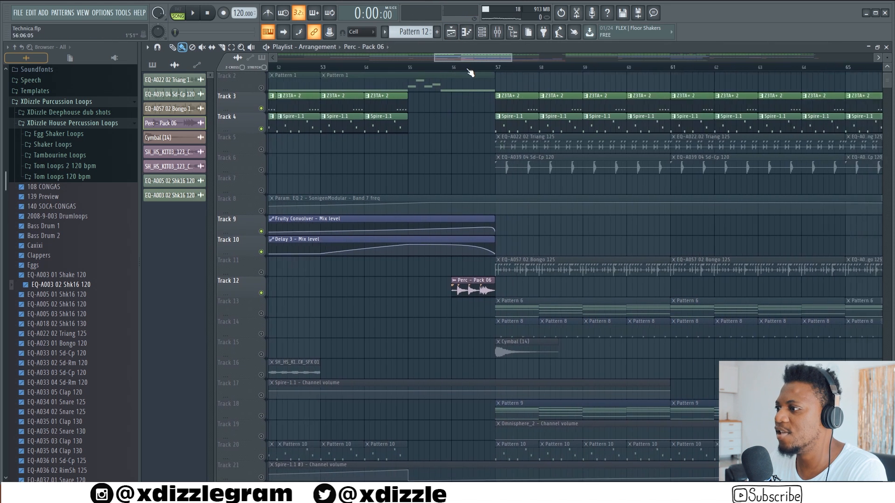
{"action": "right_click", "coordinate": [262, 272]}
{"action": "right_click", "coordinate": [262, 272]}
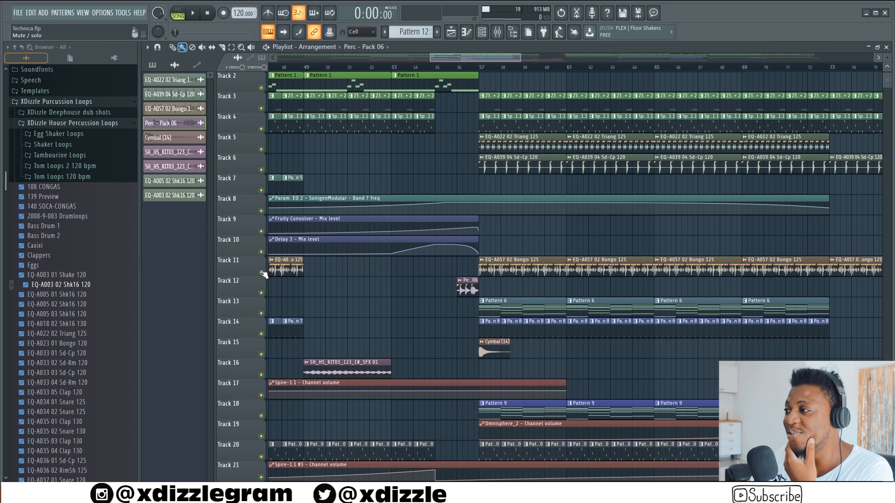
- Examine the overall arrangement from bar 57 through the breakdown to the section around bar 133
{"action": "scroll", "coordinate": [484, 69], "scroll_direction": "down", "scroll_amount": 2}
{"action": "scroll", "coordinate": [485, 69], "scroll_direction": "down", "scroll_amount": 3}
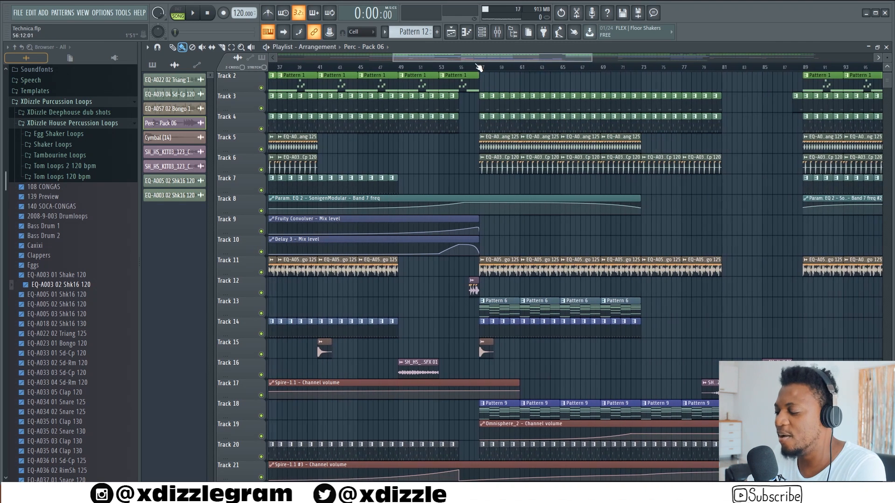
{"action": "scroll", "coordinate": [512, 70], "scroll_direction": "down", "scroll_amount": 3}
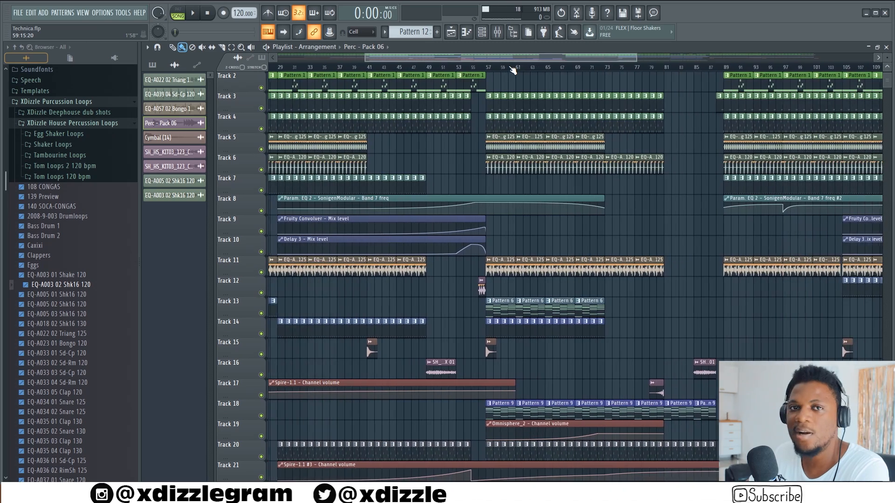
{"action": "scroll", "coordinate": [513, 70], "scroll_direction": "down", "scroll_amount": 3}
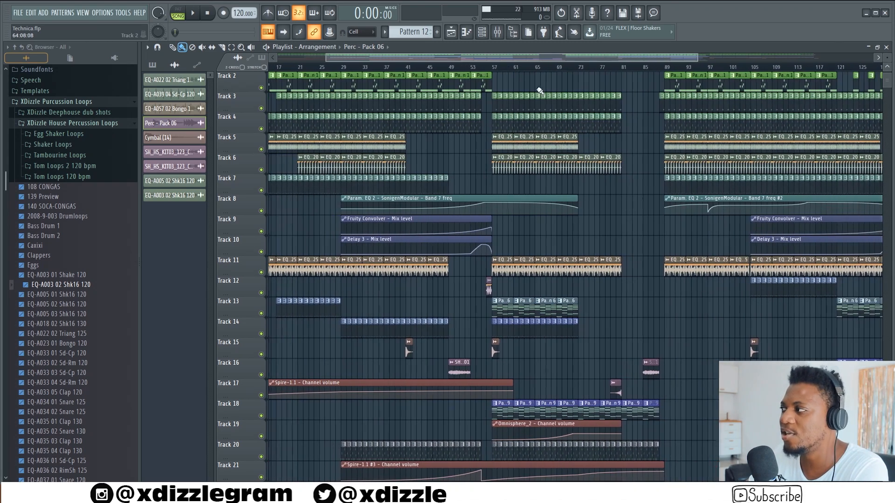
{"action": "scroll", "coordinate": [885, 59], "scroll_direction": "down", "scroll_amount": 2}
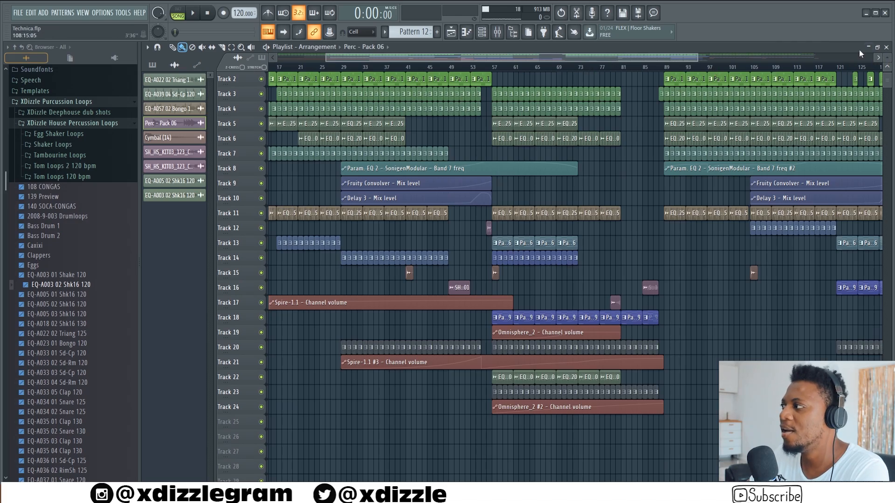
{"action": "scroll", "coordinate": [886, 59], "scroll_direction": "up", "scroll_amount": 3}
{"action": "scroll", "coordinate": [621, 70], "scroll_direction": "down", "scroll_amount": 4}
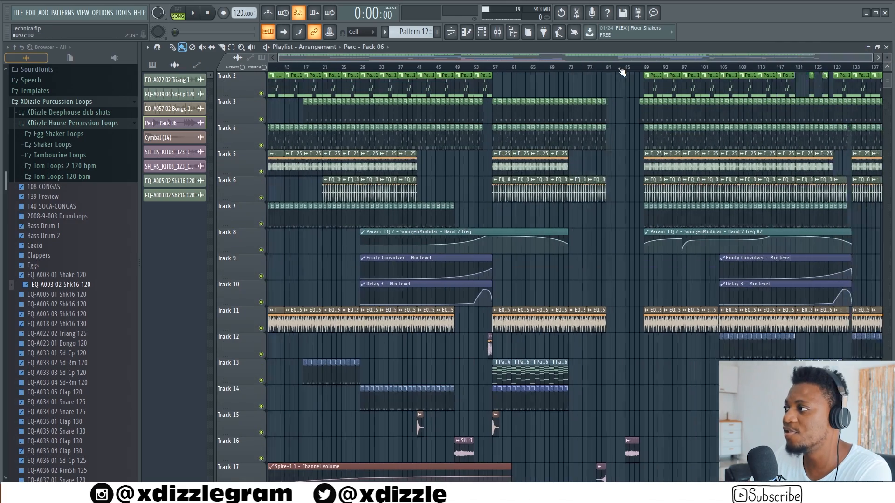
{"action": "scroll", "coordinate": [705, 70], "scroll_direction": "up", "scroll_amount": 4}
{"action": "scroll", "coordinate": [661, 68], "scroll_direction": "up", "scroll_amount": 4}
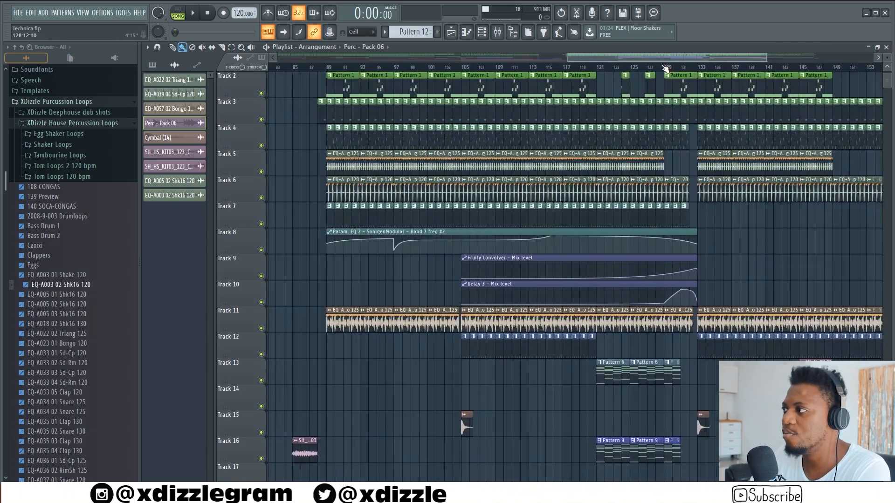
- Play the full arrangement from just before bar 120, ahead of the Pattern 6 and Pattern 9 section
{"action": "left_click_drag", "start_coordinate": [678, 57], "coordinate": [714, 56]}
{"action": "left_click", "coordinate": [453, 70]}
{"action": "scroll", "coordinate": [454, 69], "scroll_direction": "up", "scroll_amount": 2}
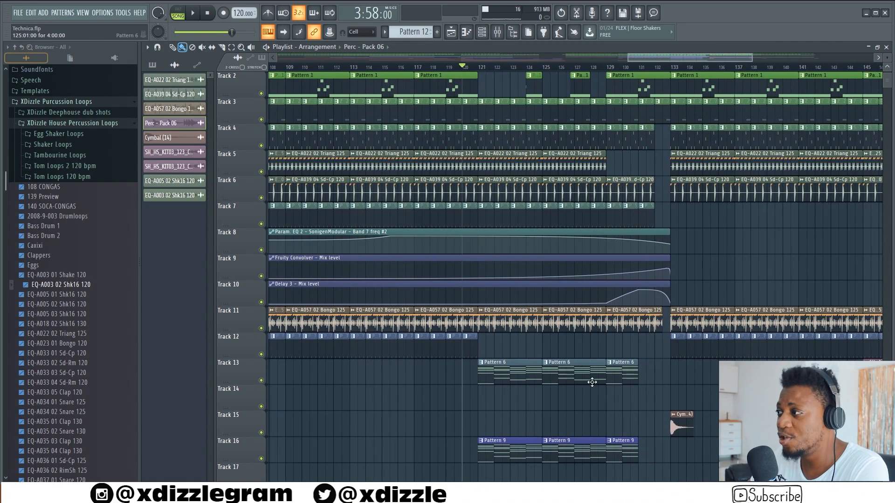
{"action": "scroll", "coordinate": [554, 69], "scroll_direction": "up", "scroll_amount": 1}
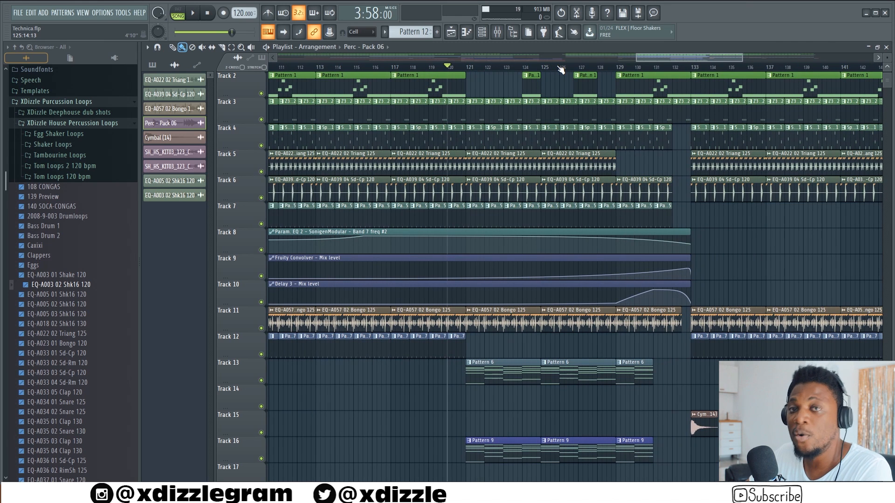
{"action": "key", "text": "space"}
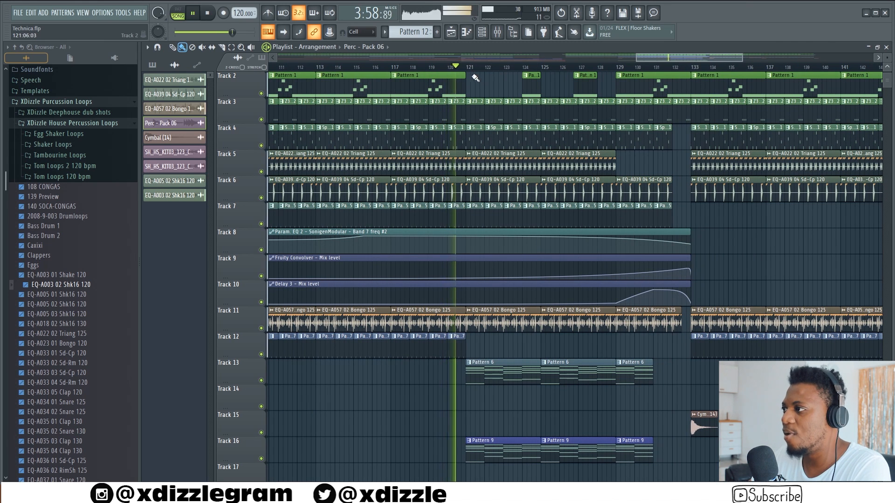
- Follow the pad section from bar 121 across the tracks until the kick returns at bar 133, and stop playback
{"action": "left_click_drag", "start_coordinate": [647, 58], "coordinate": [653, 59]}
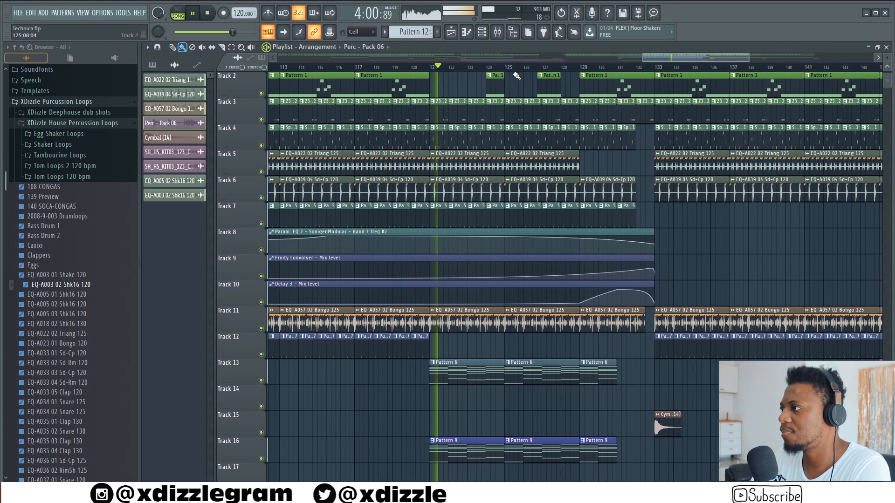
{"action": "scroll", "coordinate": [521, 69], "scroll_direction": "up", "scroll_amount": 1}
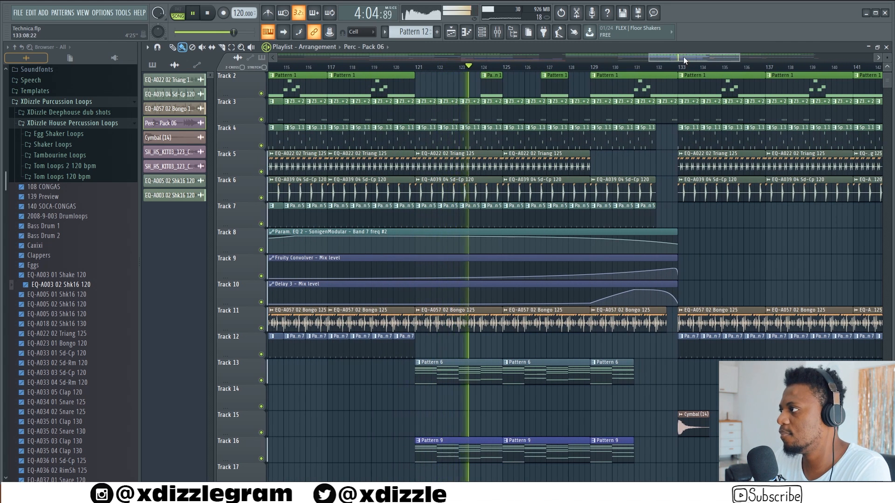
{"action": "left_click_drag", "start_coordinate": [683, 57], "coordinate": [686, 57]}
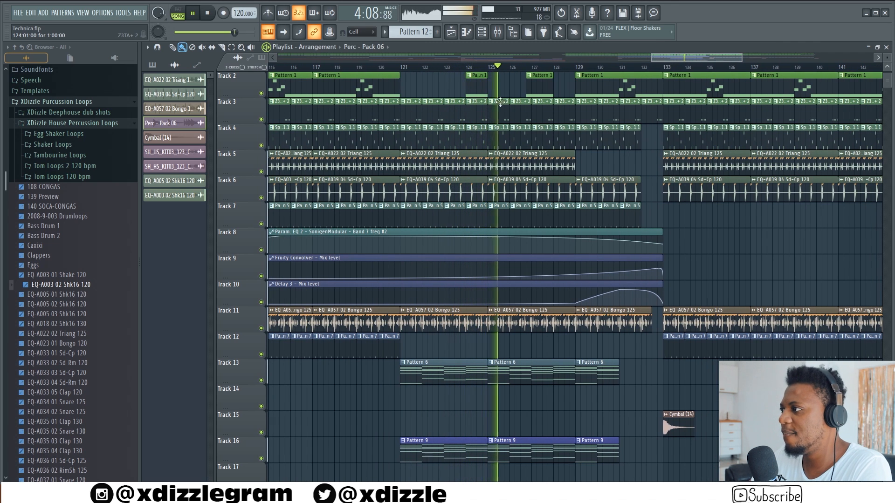
{"action": "scroll", "coordinate": [522, 109], "scroll_direction": "up", "scroll_amount": 1}
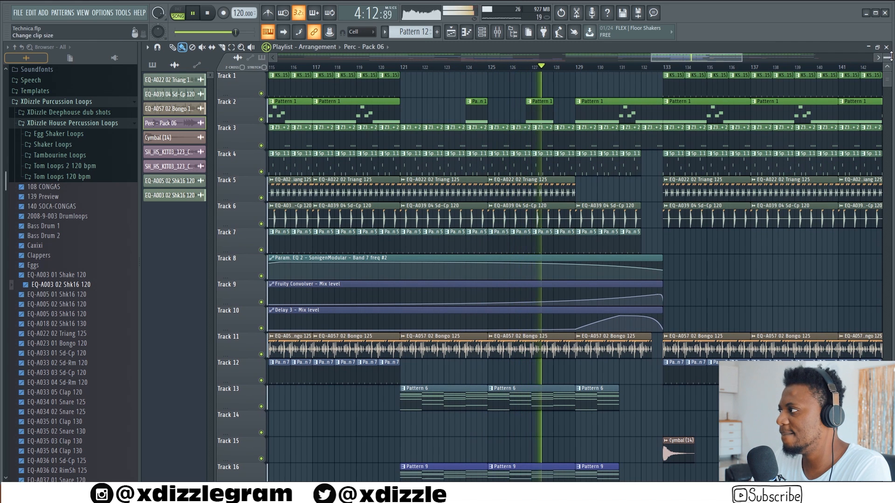
{"action": "scroll", "coordinate": [787, 75], "scroll_direction": "down", "scroll_amount": 2}
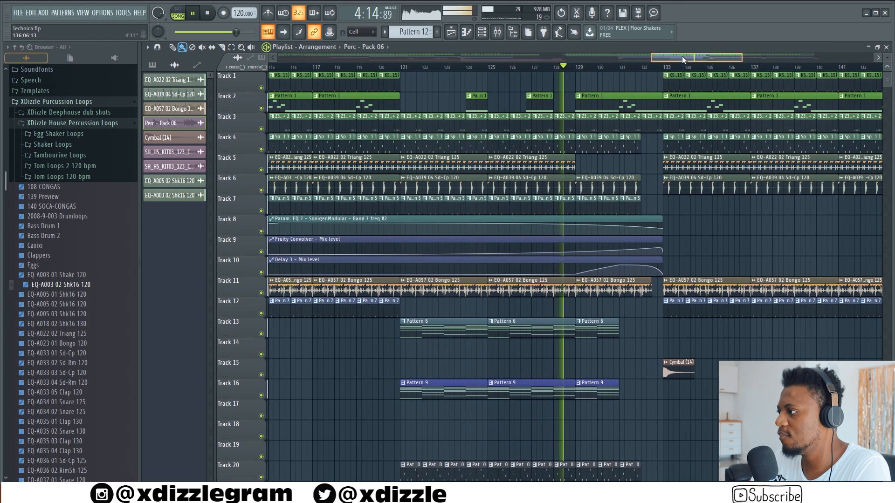
{"action": "scroll", "coordinate": [682, 56], "scroll_direction": "right", "scroll_amount": 2}
{"action": "scroll", "coordinate": [572, 72], "scroll_direction": "up", "scroll_amount": 3}
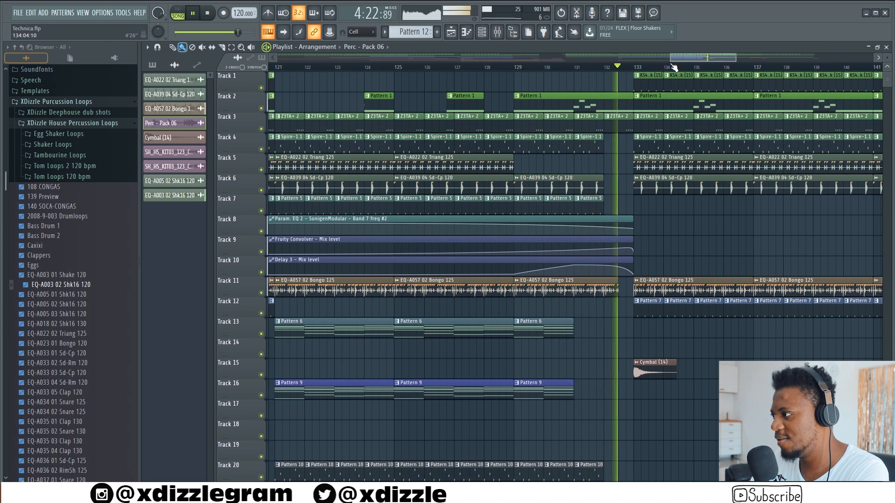
{"action": "scroll", "coordinate": [674, 67], "scroll_direction": "down", "scroll_amount": 5}
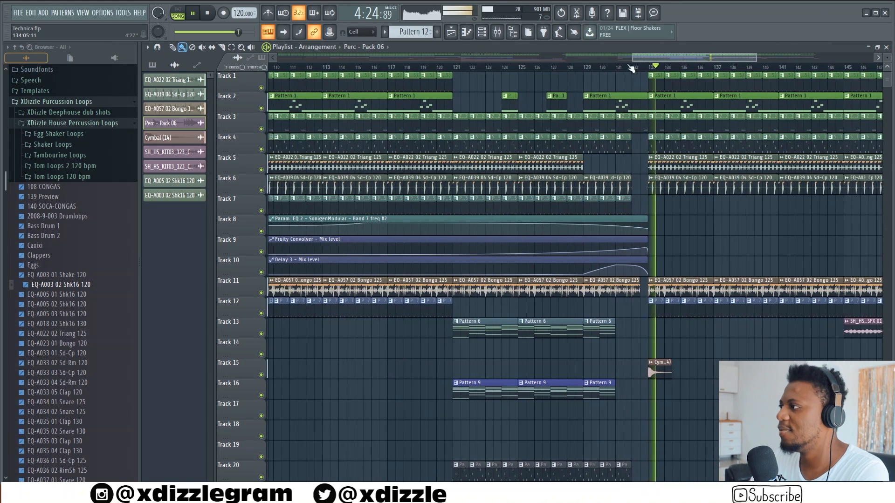
{"action": "key", "text": "space"}
- Try extending the last Pattern 6 clip on Track 13 to bar 133, and shorten it back to bar 131
{"action": "scroll", "coordinate": [608, 70], "scroll_direction": "up", "scroll_amount": 6}
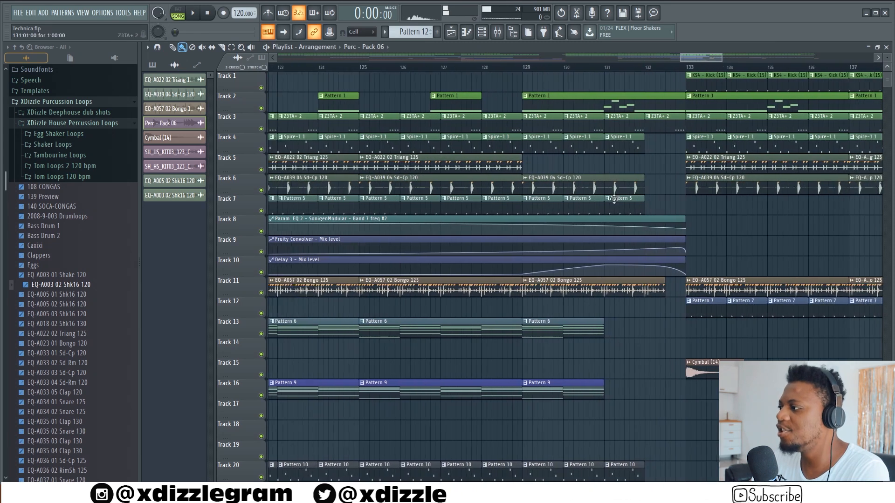
{"action": "left_click_drag", "start_coordinate": [600, 332], "coordinate": [704, 336]}
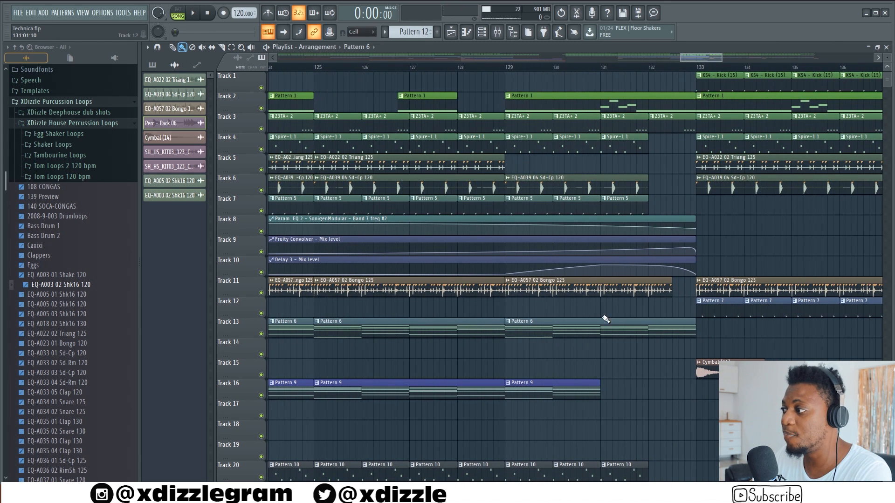
{"action": "left_click_drag", "start_coordinate": [696, 331], "coordinate": [606, 328]}
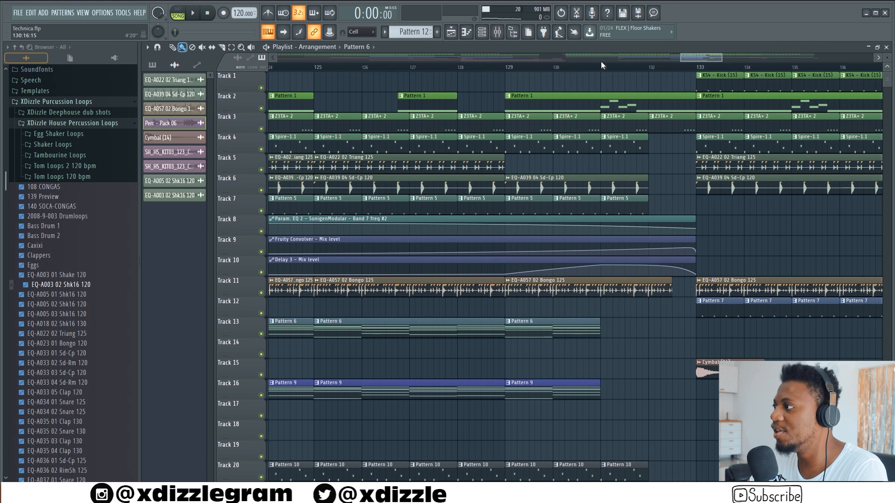
- Play from just before bar 131, solo Track 2, unmute Track 13 alongside it, and stop playback
{"action": "scroll", "coordinate": [631, 70], "scroll_direction": "up", "scroll_amount": 2}
{"action": "left_click", "coordinate": [578, 68]}
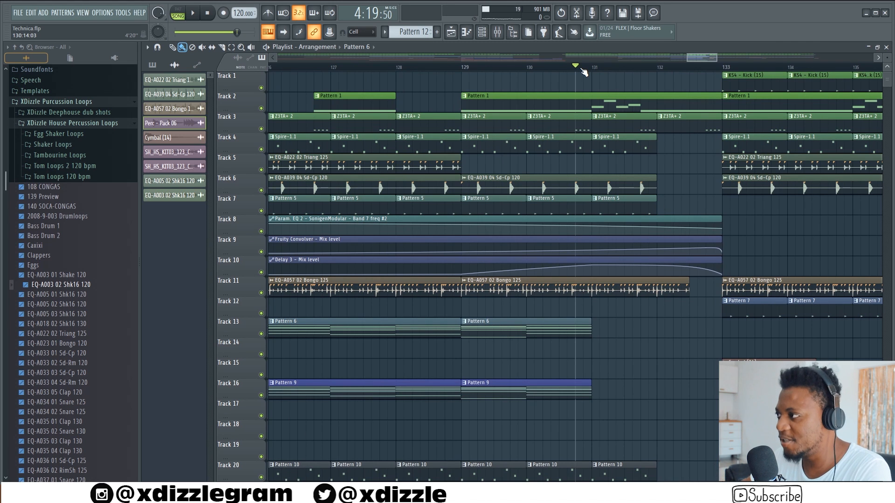
{"action": "key", "text": "space"}
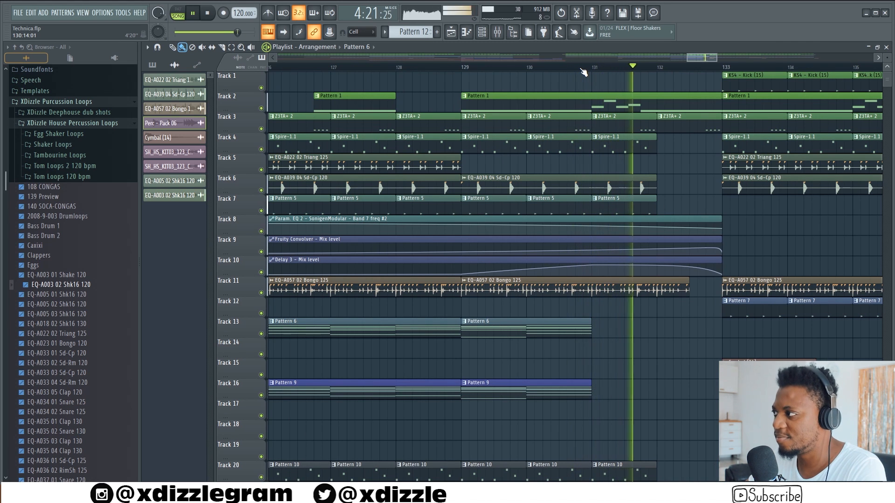
{"action": "right_click", "coordinate": [261, 108]}
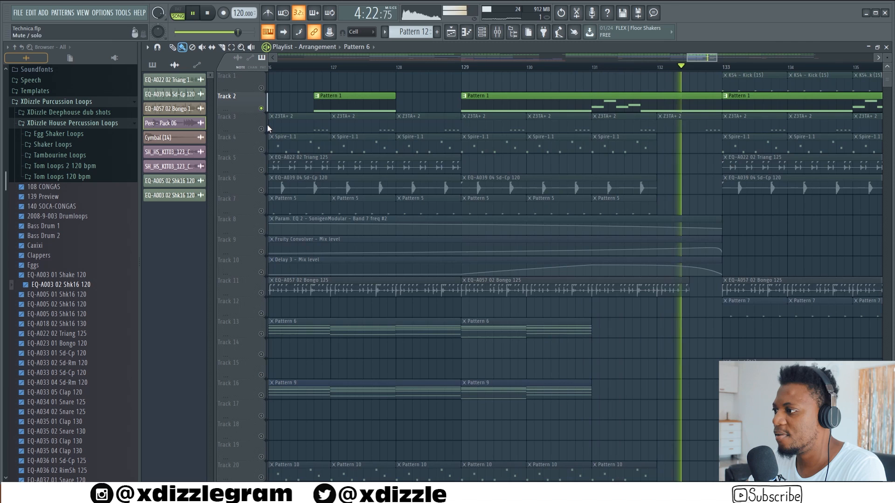
{"action": "left_click", "coordinate": [261, 334]}
{"action": "key", "text": "space"}
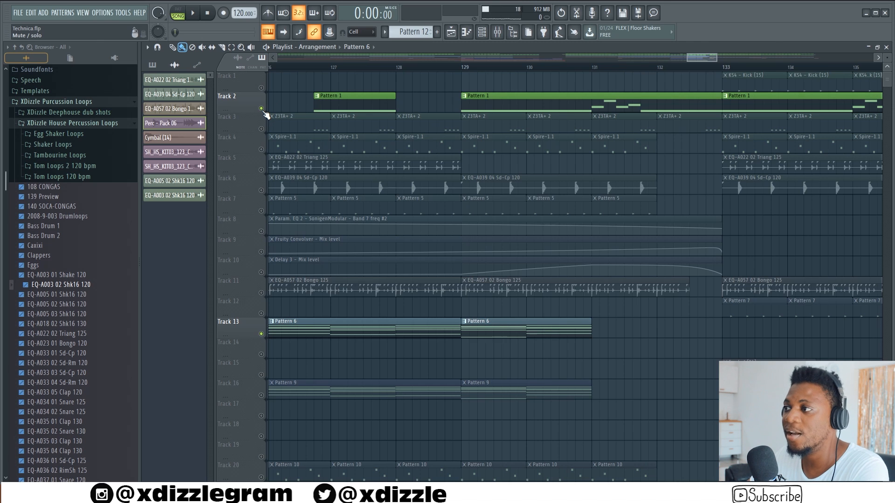
- Solo Track 2 alone to single out its Pattern 1 clips, and re-enable all playlist tracks
{"action": "right_click", "coordinate": [262, 110]}
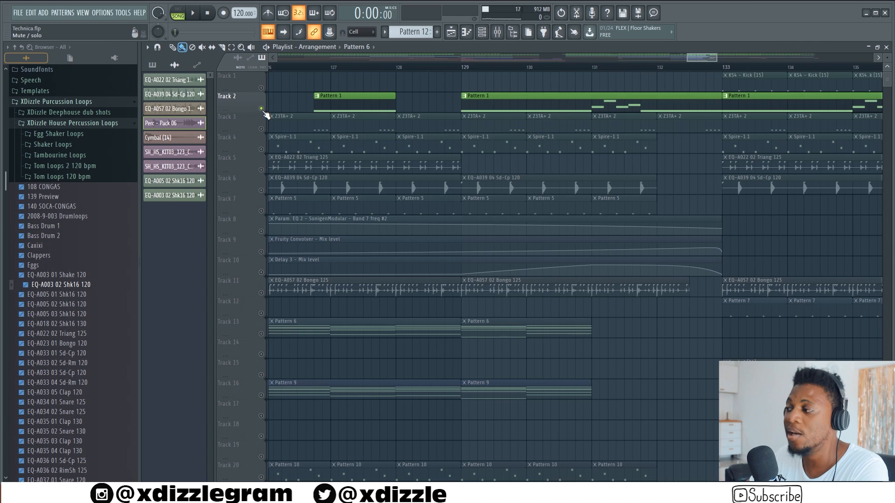
{"action": "scroll", "coordinate": [656, 70], "scroll_direction": "down", "scroll_amount": 2}
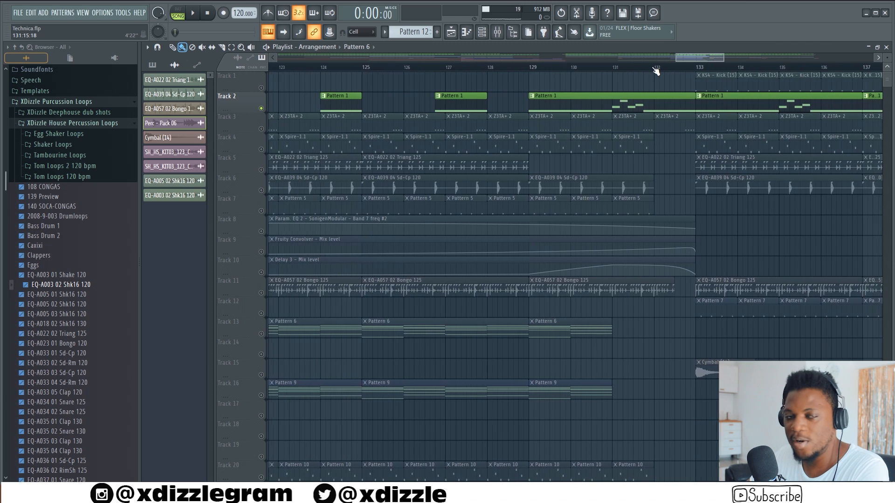
{"action": "left_click", "coordinate": [262, 108], "text": "ctrl"}
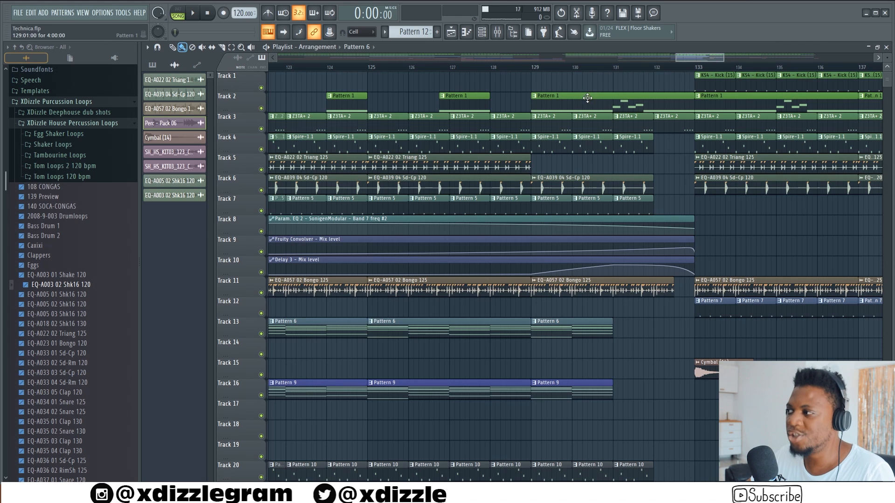
{"action": "scroll", "coordinate": [580, 72], "scroll_direction": "down", "scroll_amount": 4}
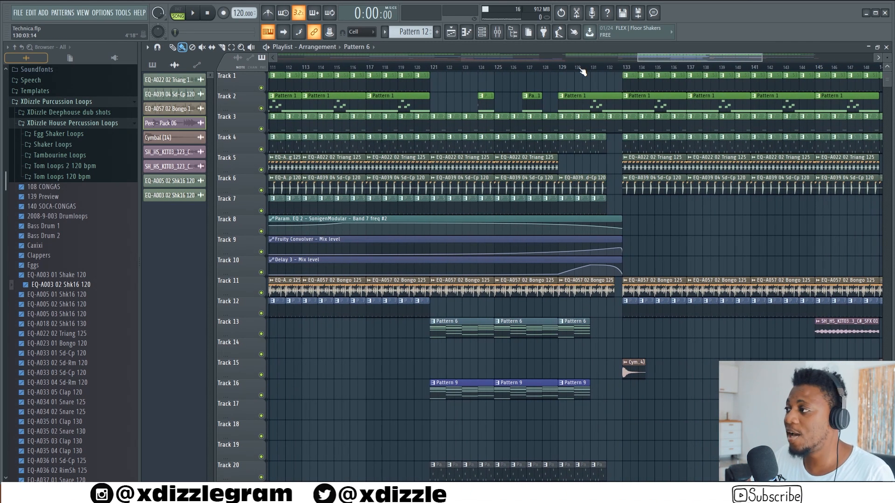
- Create a new empty pattern with the channel rack shown, and open the SonigenModular plugin, positioning its window clear of the channel names
{"action": "key", "text": "F6"}
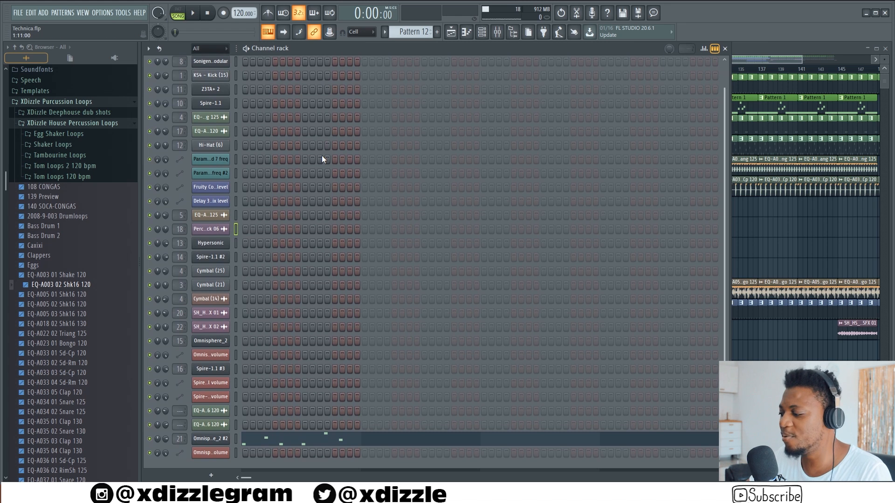
{"action": "key", "text": "F4"}
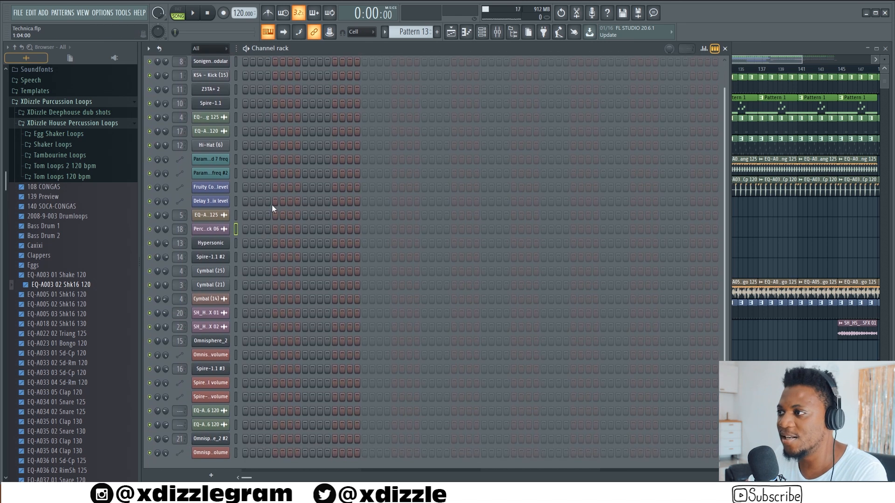
{"action": "left_click", "coordinate": [211, 62]}
{"action": "left_click_drag", "start_coordinate": [402, 102], "coordinate": [418, 90]}
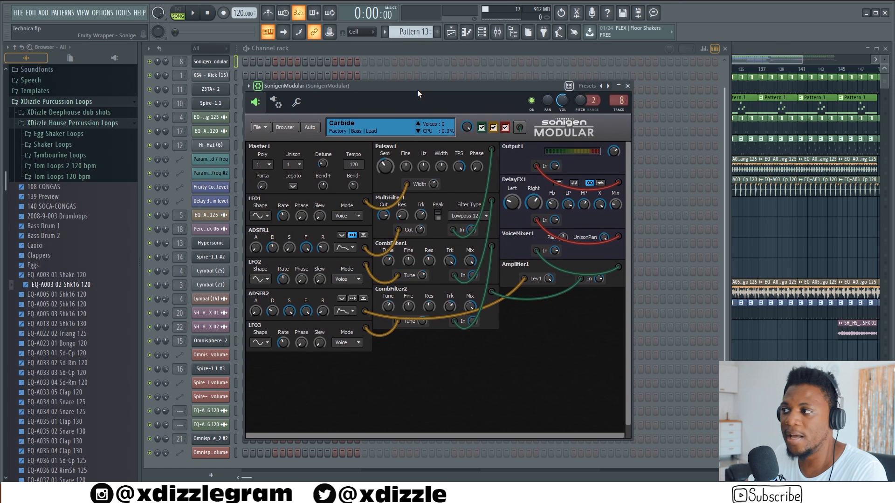
{"action": "left_click_drag", "start_coordinate": [417, 89], "coordinate": [407, 80]}
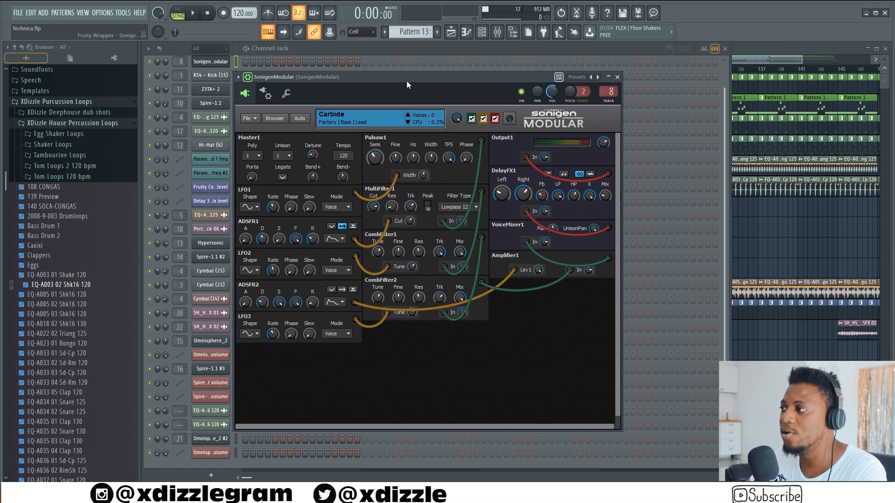
{"action": "left_click_drag", "start_coordinate": [399, 77], "coordinate": [433, 82]}
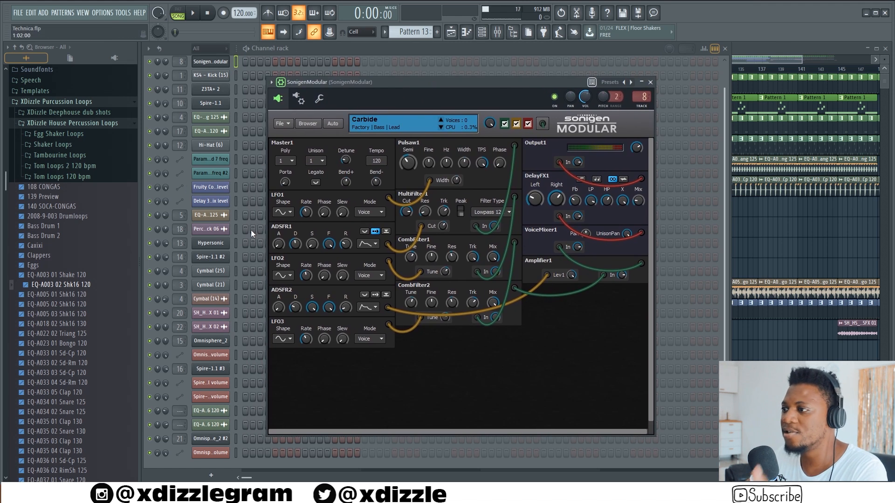